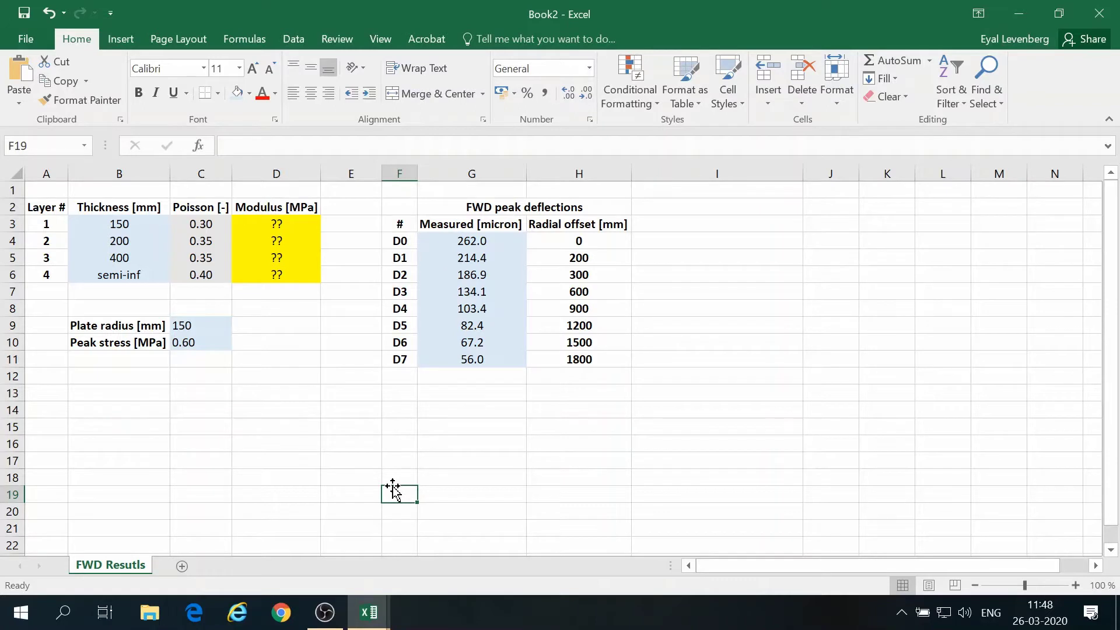
Review the layer thicknesses (150, 200, 400, semi-inf) and Poisson ratios 0.30–0.40.
click(185, 416)
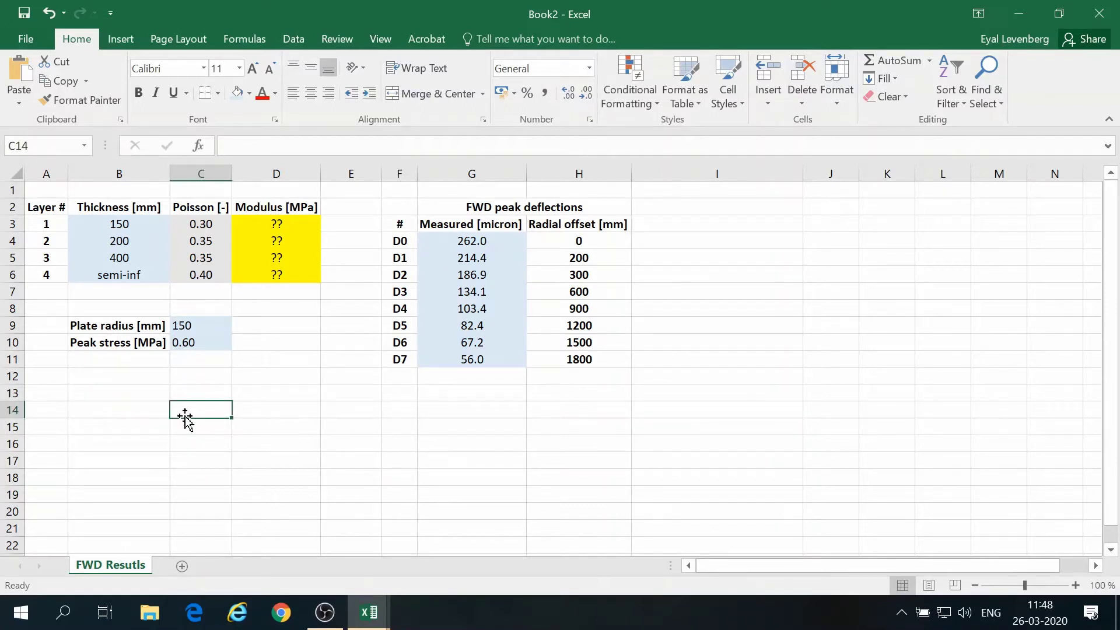
click(49, 209)
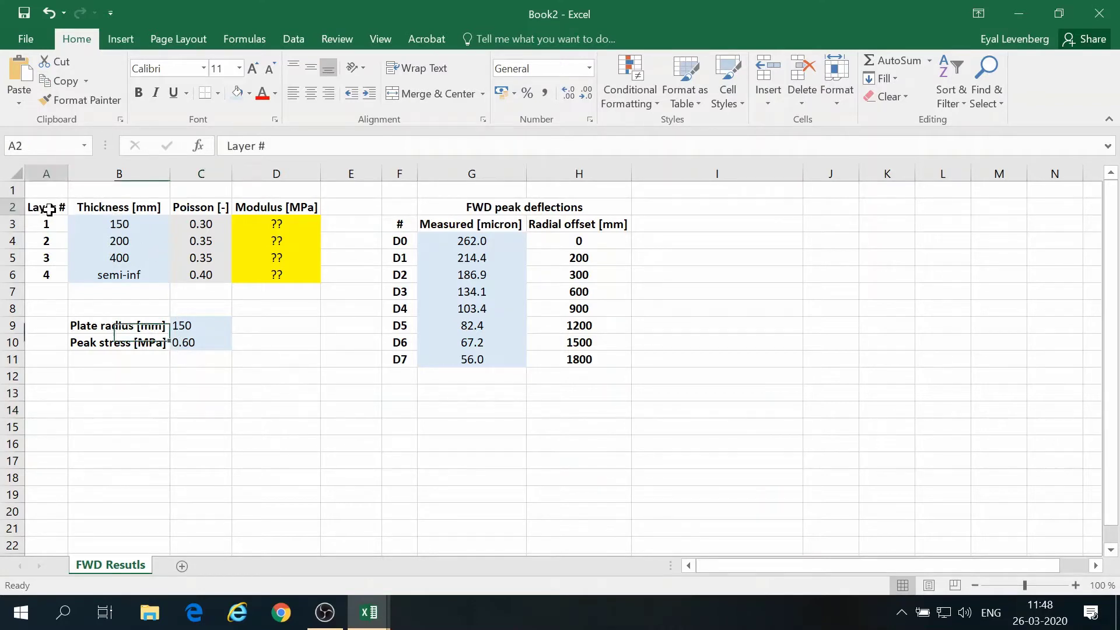
key(Right)
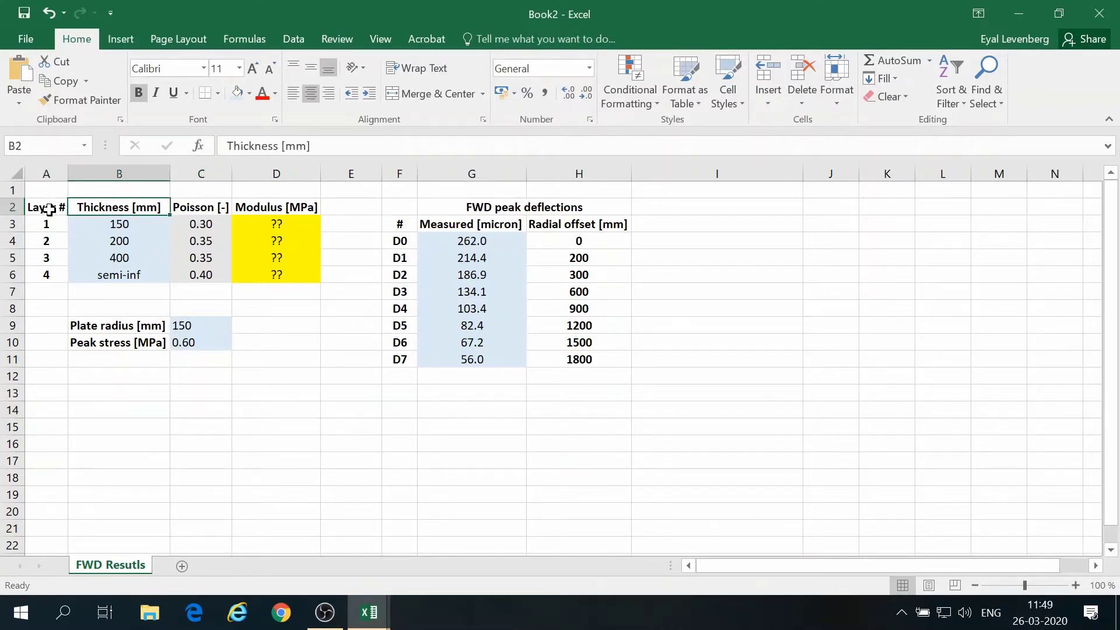
key(Left)
key(Right)
key(Down)
key(Down)
key(Down)
key(Up)
key(Up)
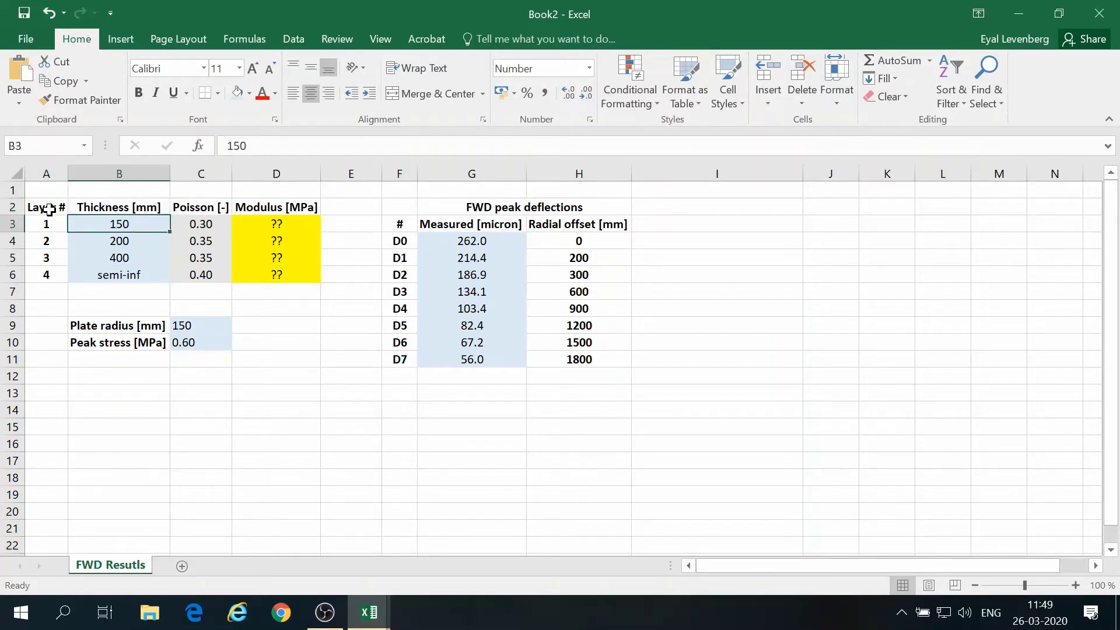
key(Down)
key(Up)
key(Down)
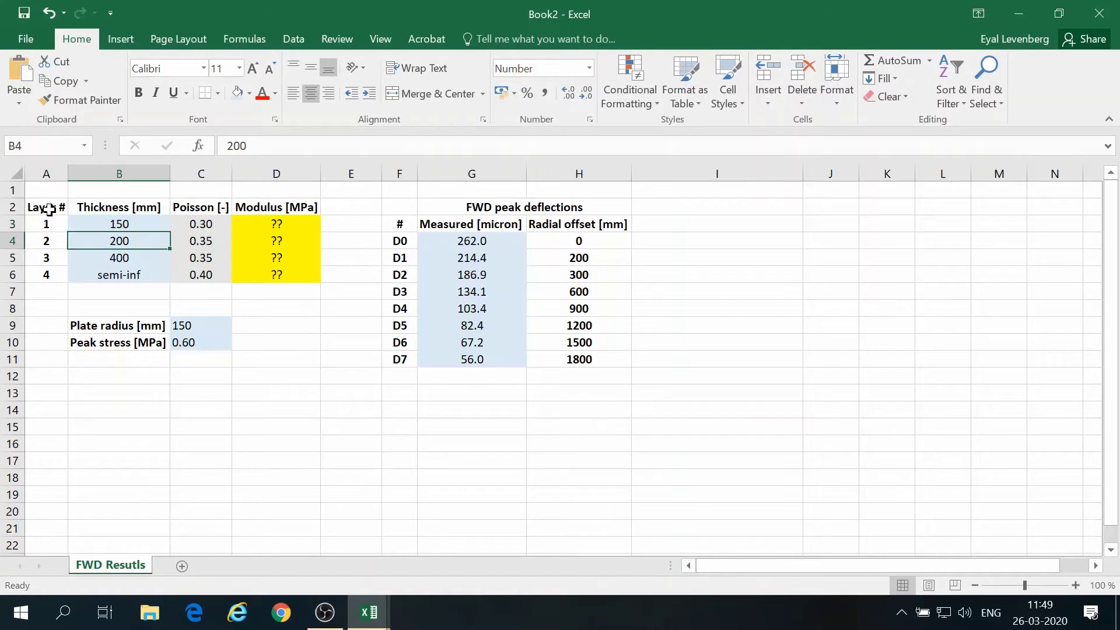
key(Down)
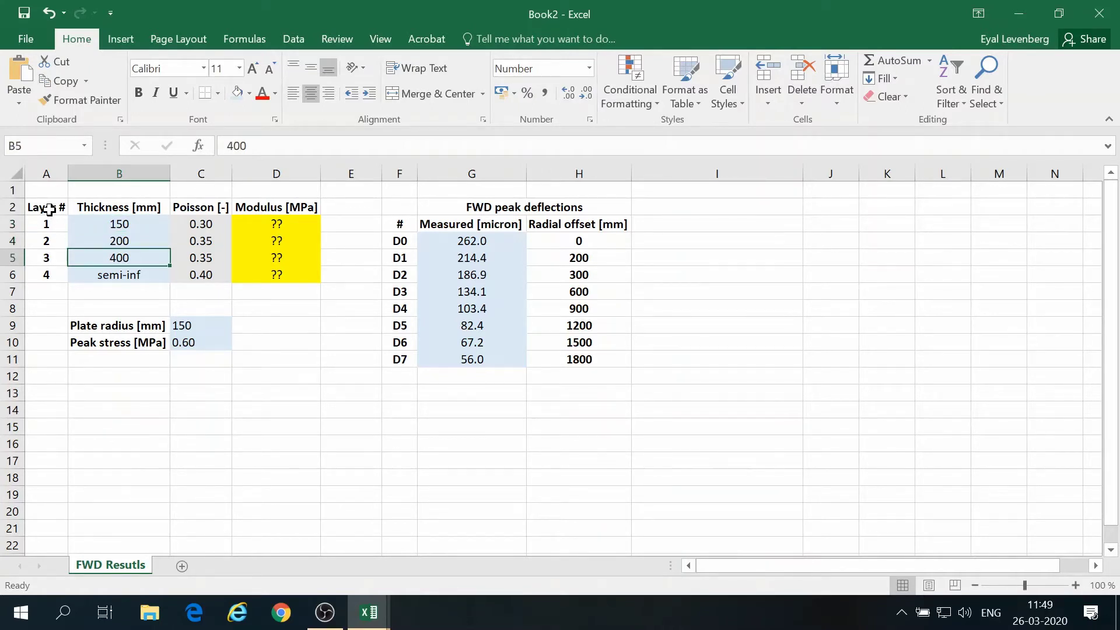
key(Down)
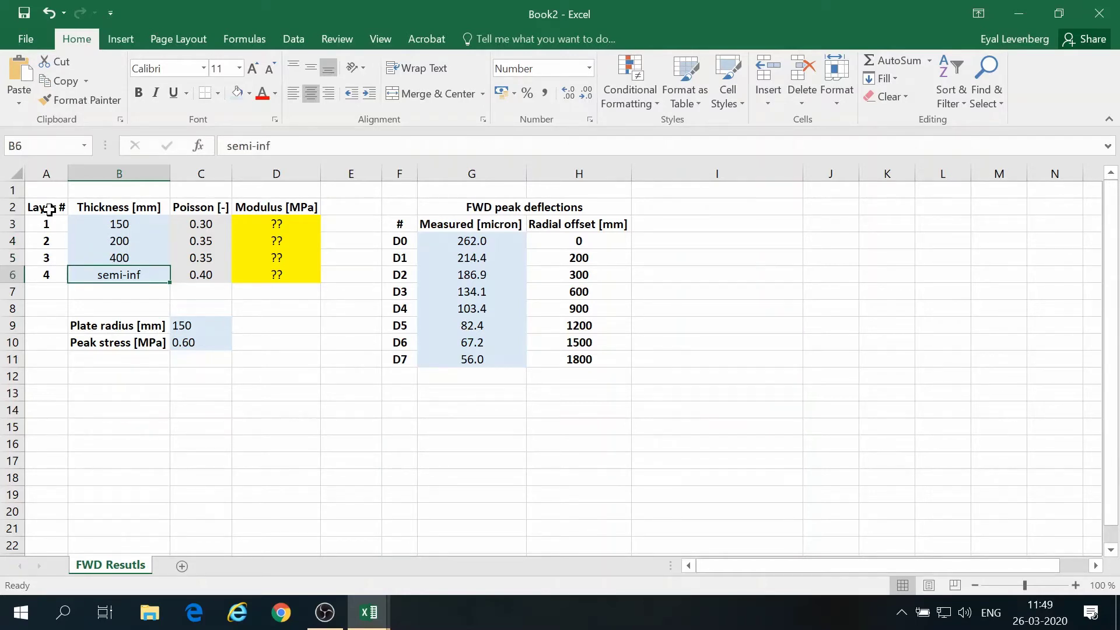
key(Right)
key(Up)
key(Up)
key(Up)
key(Down)
key(Down)
key(Down)
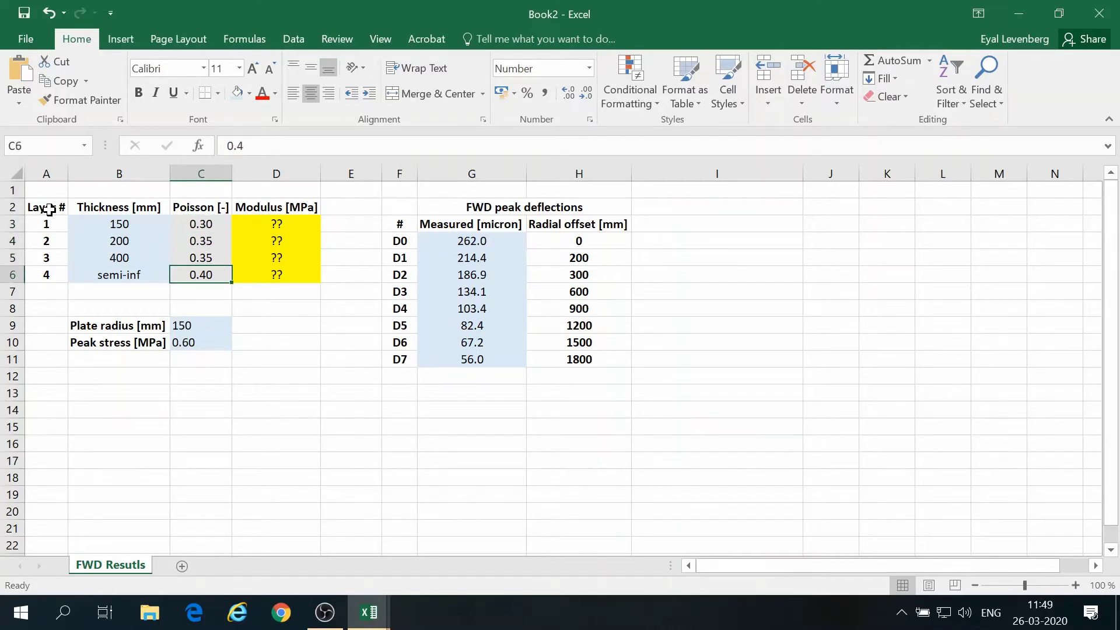
key(Up)
key(Up)
key(Up)
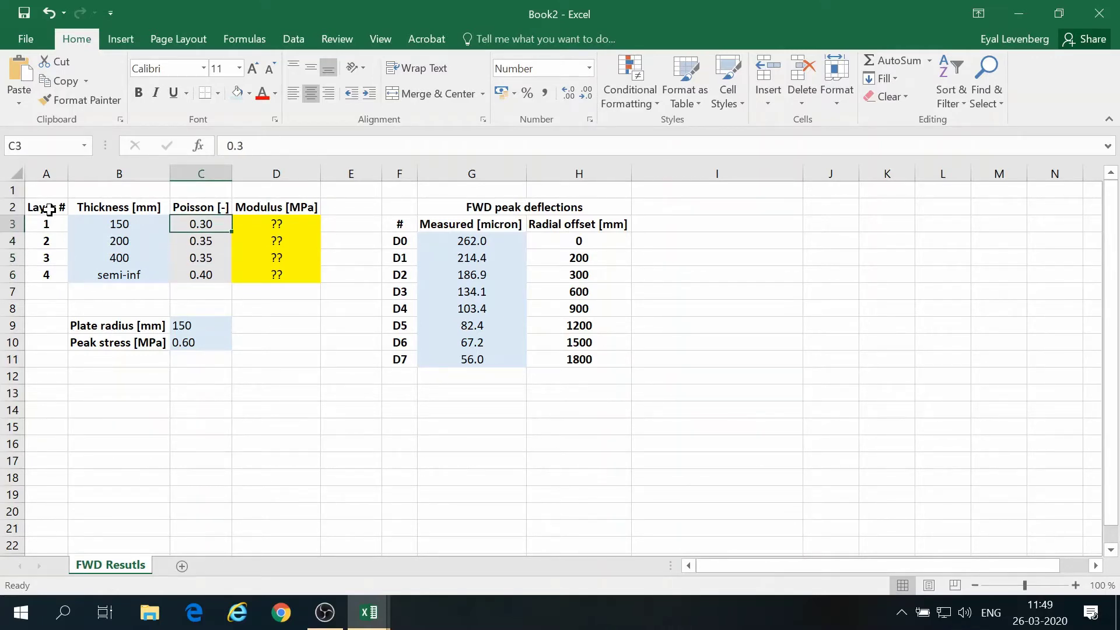
key(Right)
key(Down)
key(Down)
key(Down)
key(Up)
key(Up)
key(Up)
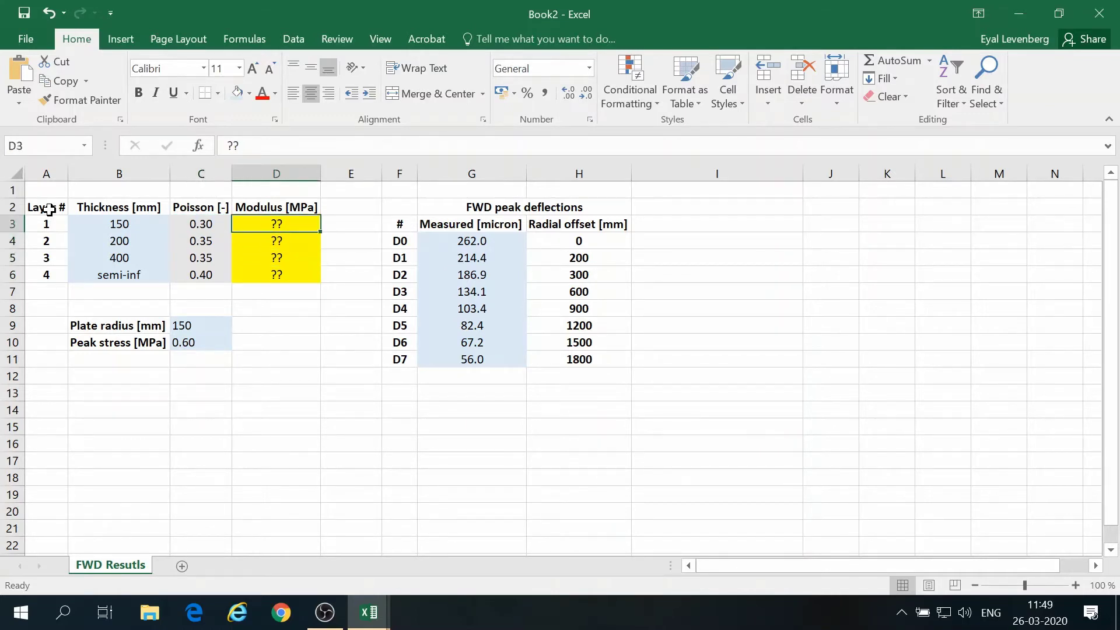
Enter seed moduli 1000, 400, 200 and 140 MPa into D3:D6.
text(1000)
key(Return)
text(400)
key(Return)
text(200)
key(Return)
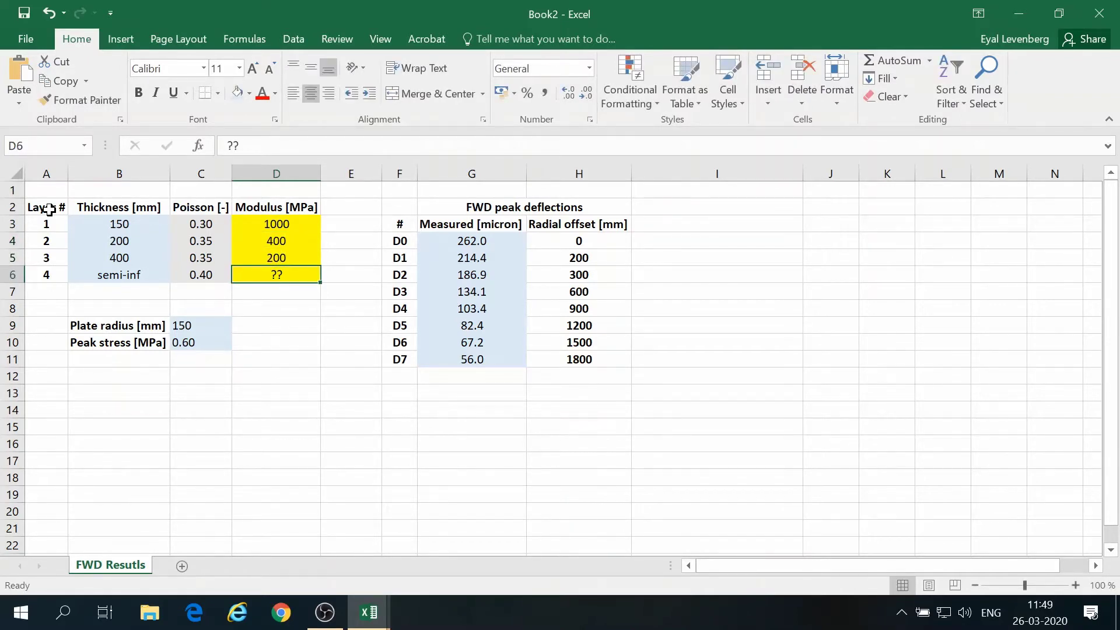
text(140)
key(Return)
Check the entered moduli, plate radius 150 and peak stress 0.60.
key(Up)
key(Up)
key(Up)
key(Up)
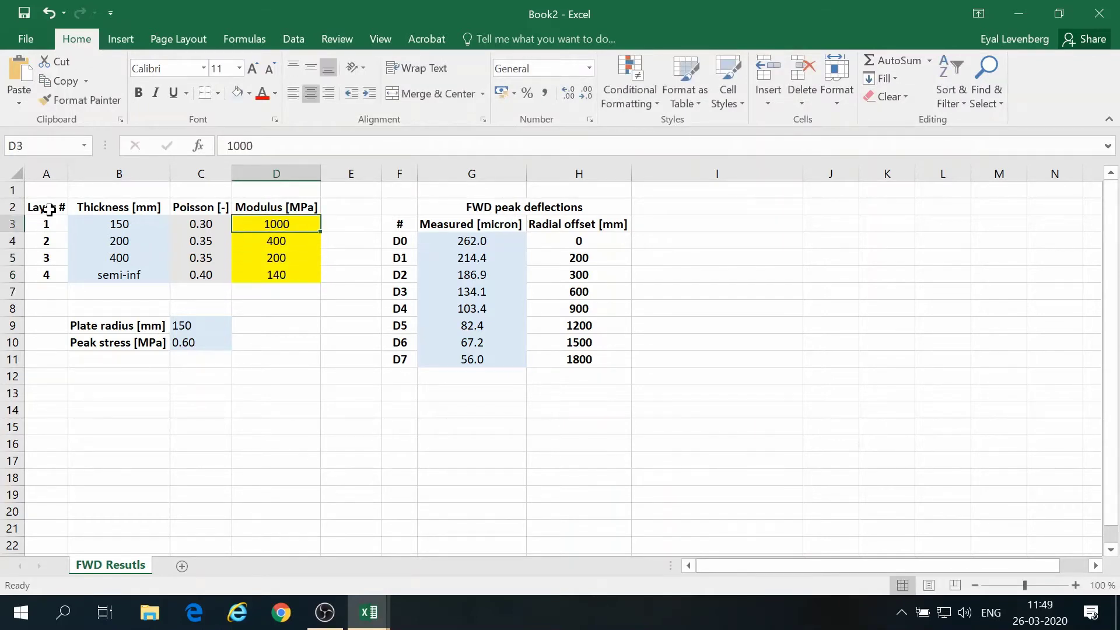
key(Down)
key(Down)
key(Down)
key(Down)
key(Down)
key(Down)
key(Left)
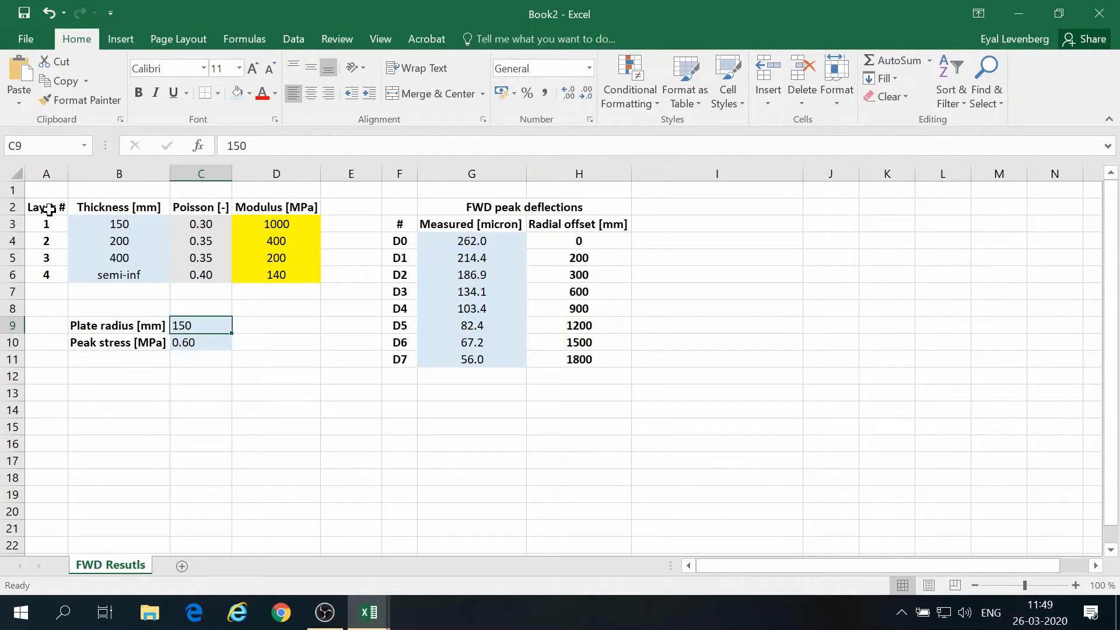
key(Right)
key(Left)
key(Down)
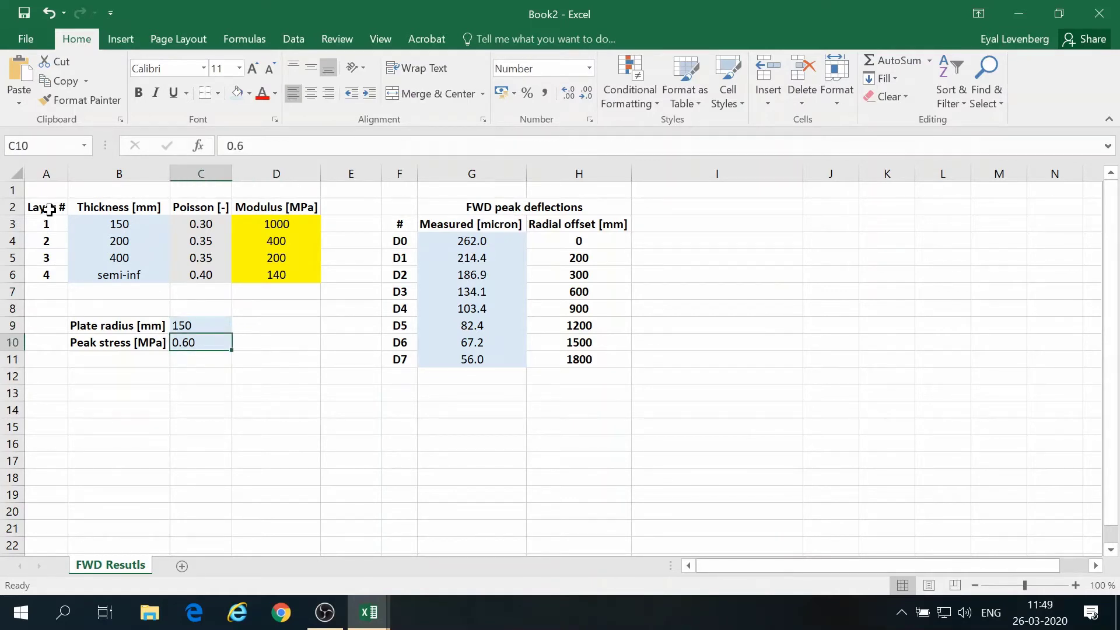
key(Up)
key(Down)
key(Up)
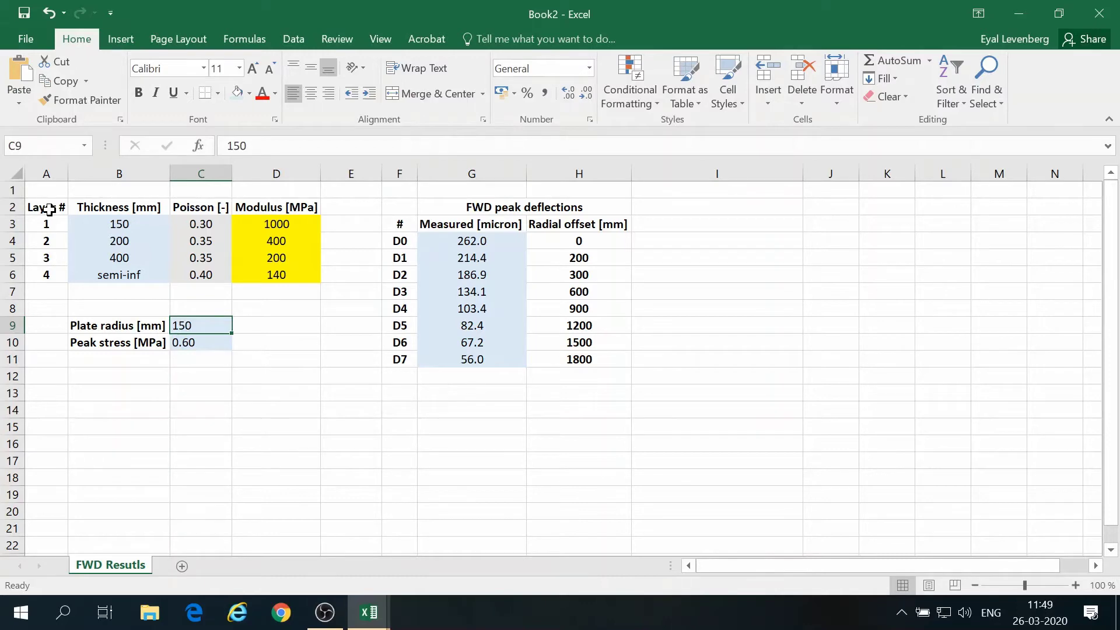
key(Right)
key(Right)
key(Right)
key(Up)
key(Up)
key(Up)
key(Up)
key(Up)
key(Up)
key(Up)
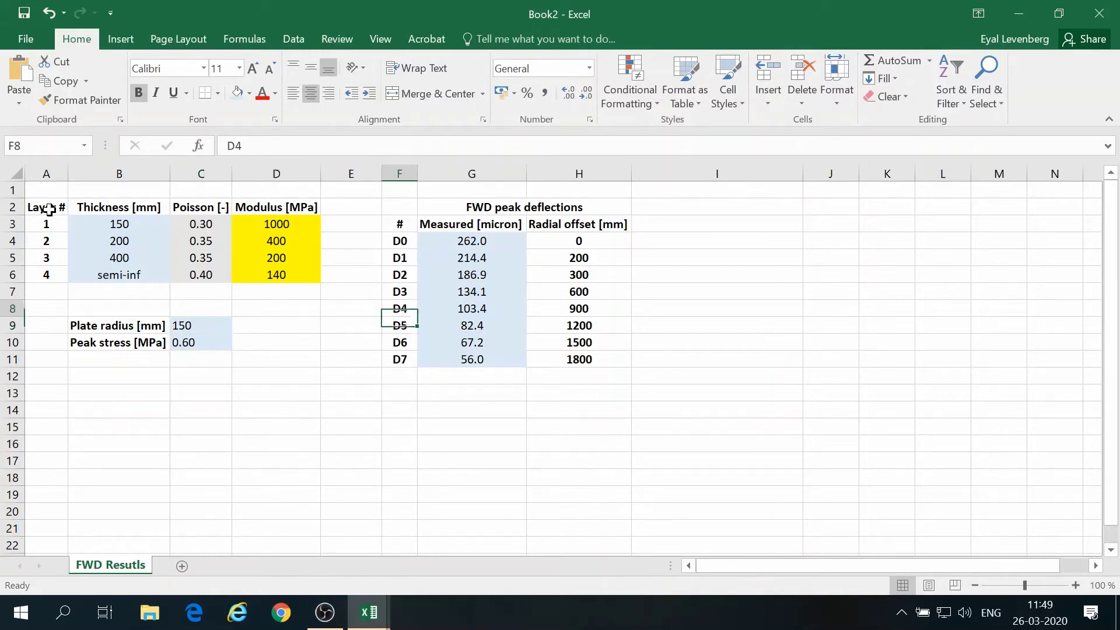
key(Right)
key(Down)
key(Down)
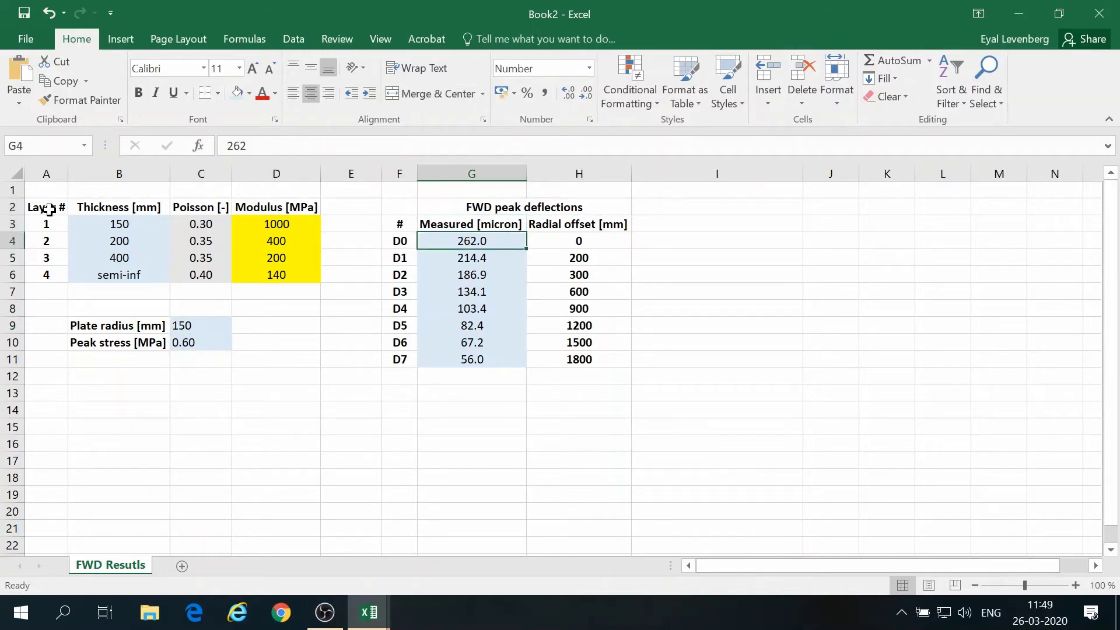
key(Left)
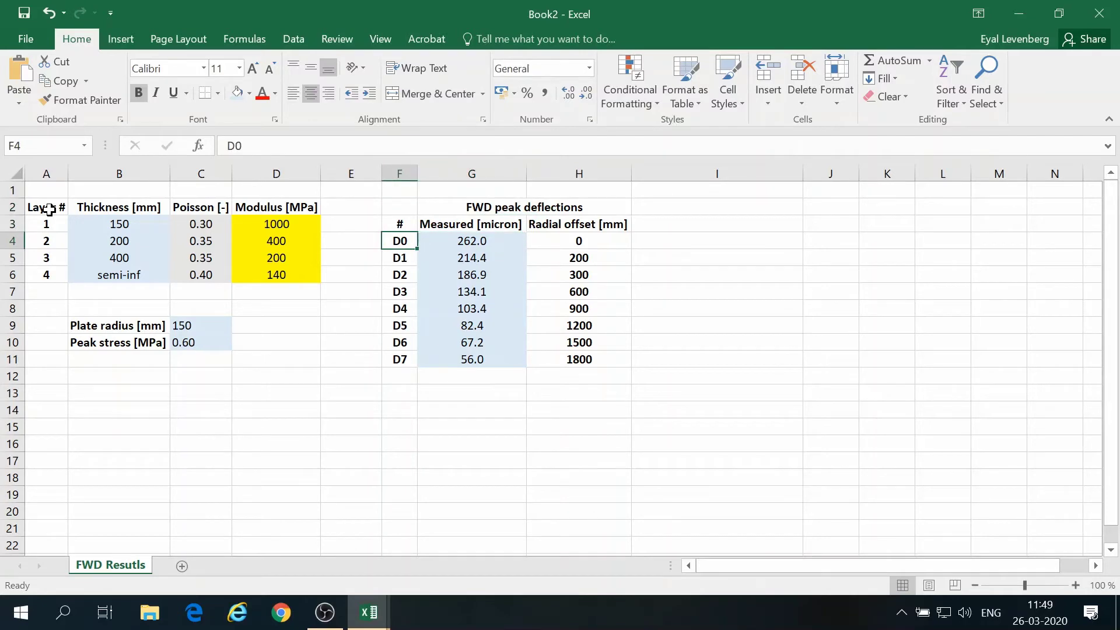
key(Right)
key(Left)
key(Down)
key(Down)
key(Down)
key(Down)
key(Down)
key(Down)
key(Down)
key(Right)
key(Up)
key(Up)
key(Up)
key(Up)
key(Up)
key(Up)
key(Up)
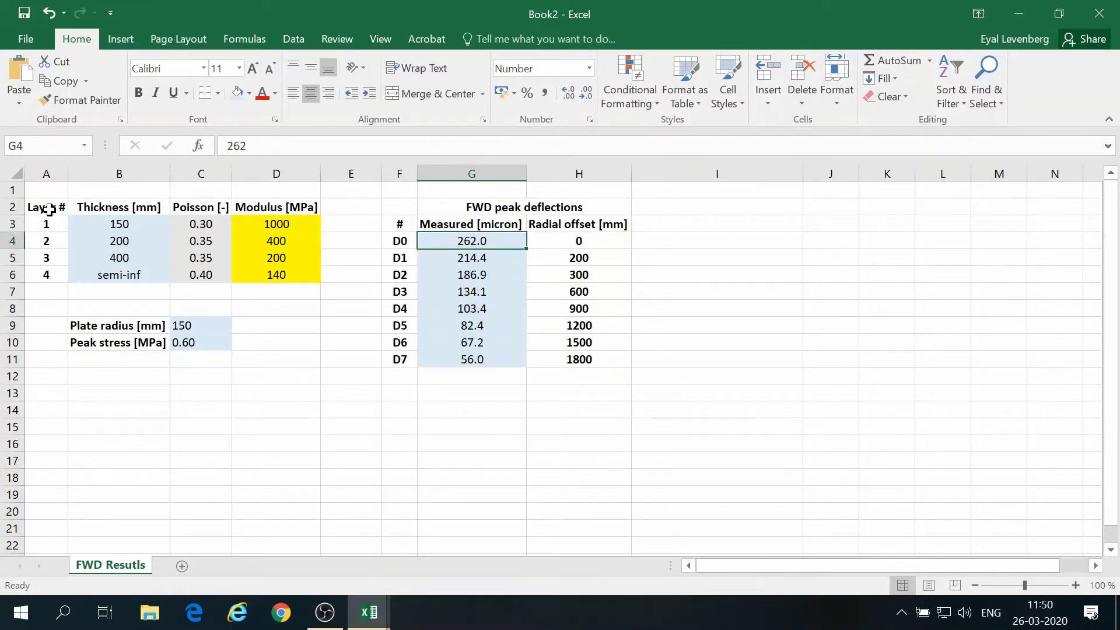
key(Right)
key(Left)
key(Right)
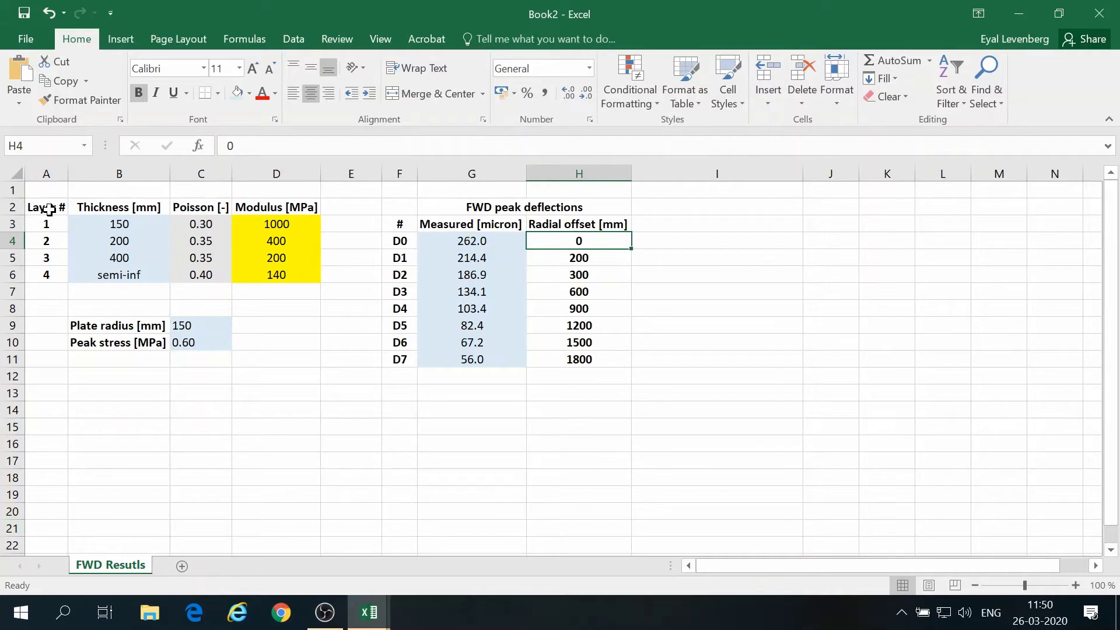
key(Left)
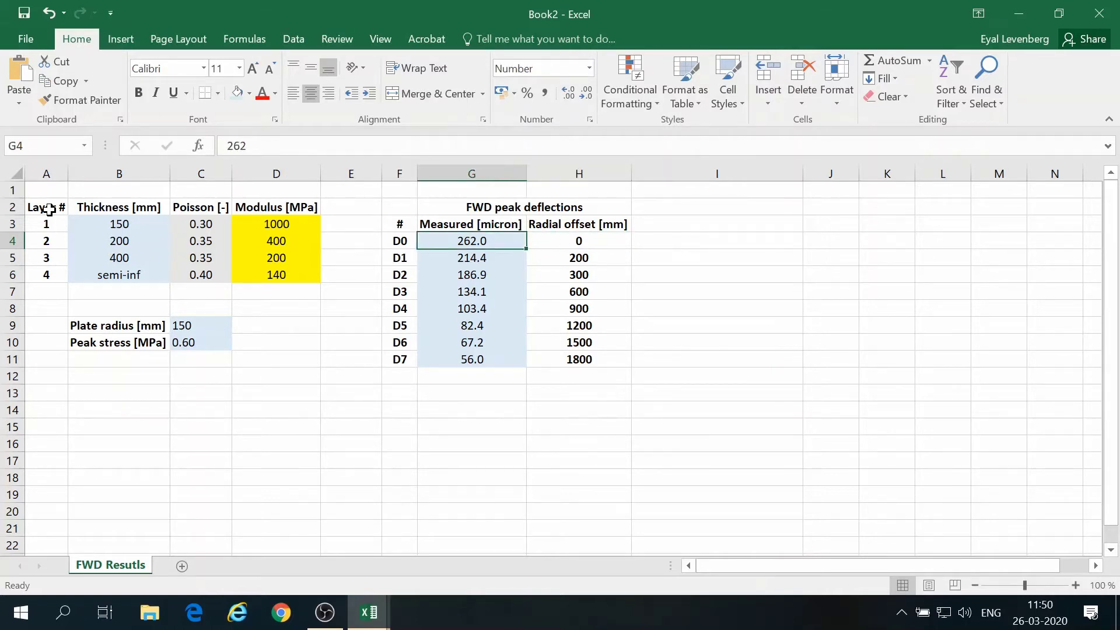
key(Left)
key(Left)
key(Left)
key(Up)
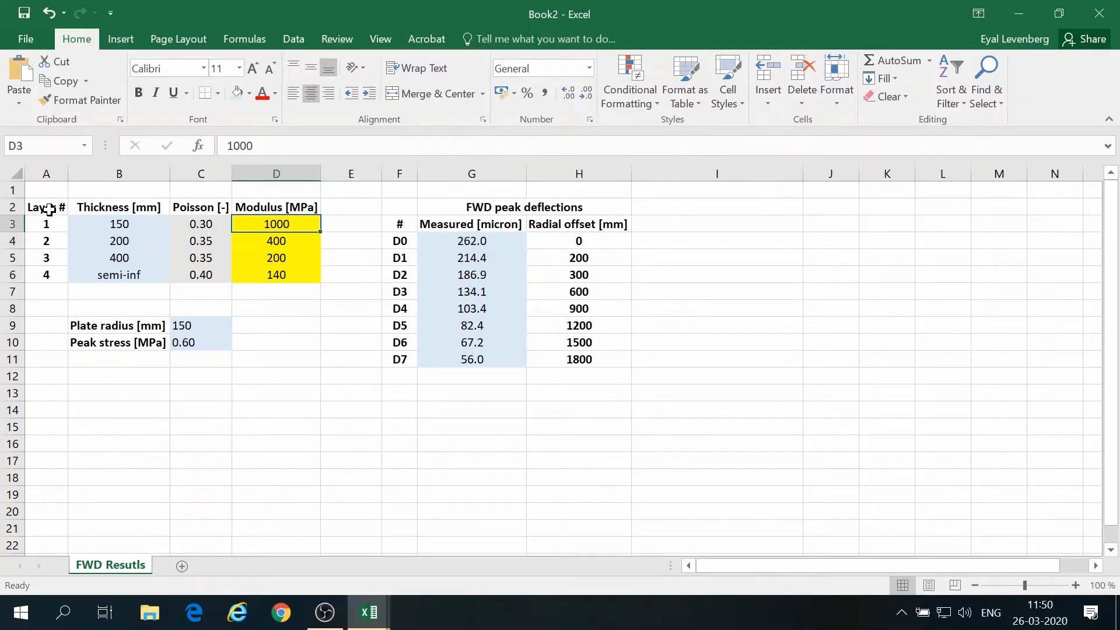
key(shift+Down)
key(shift+Down)
key(shift+Down)
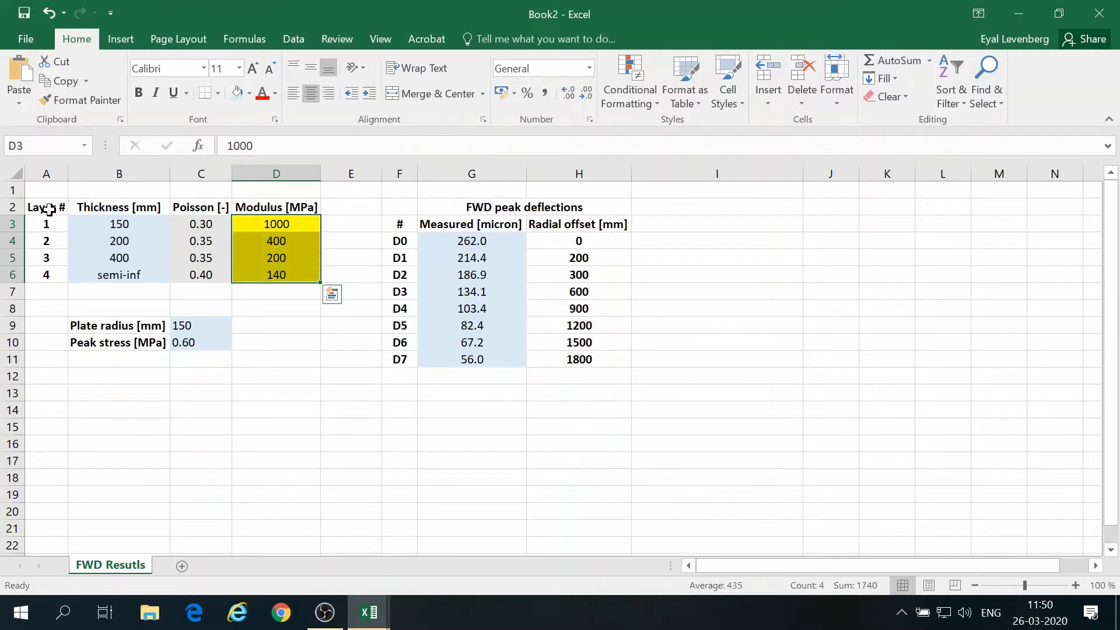
key(Right)
key(Right)
key(Right)
key(Right)
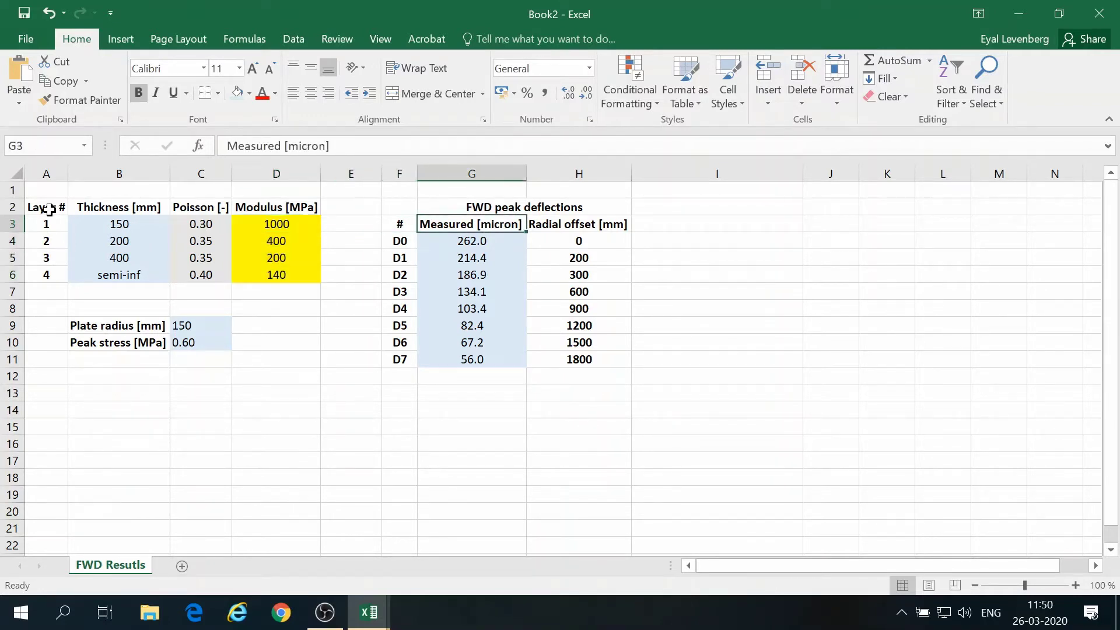
key(Left)
Link ELLEA1's layer 1 thickness D2 to Book2's thickness cell B3.
click(370, 612)
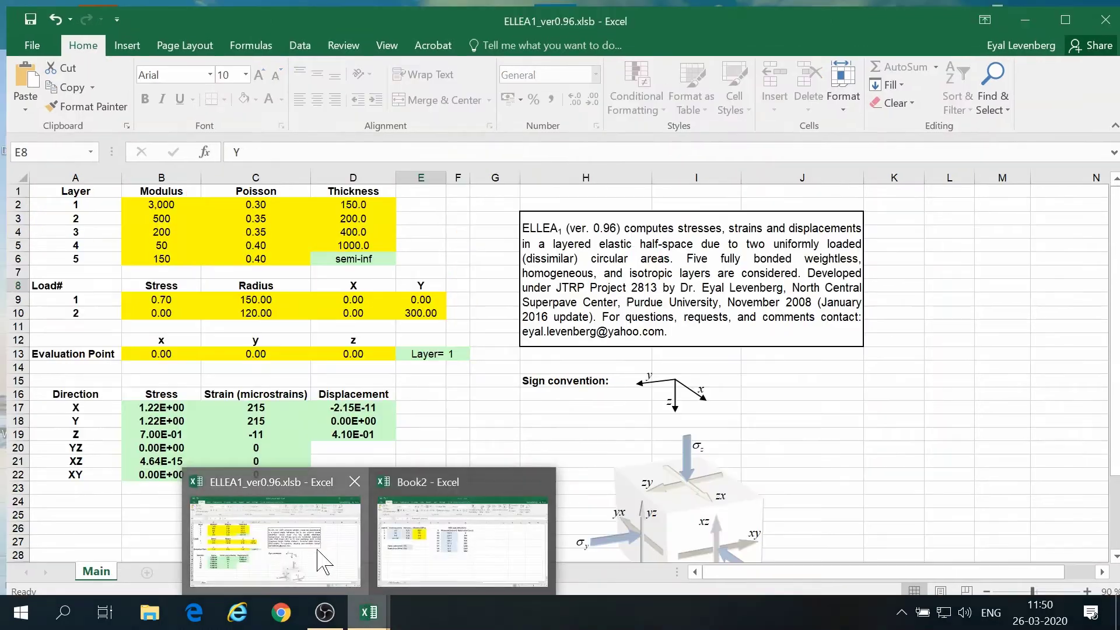
click(326, 561)
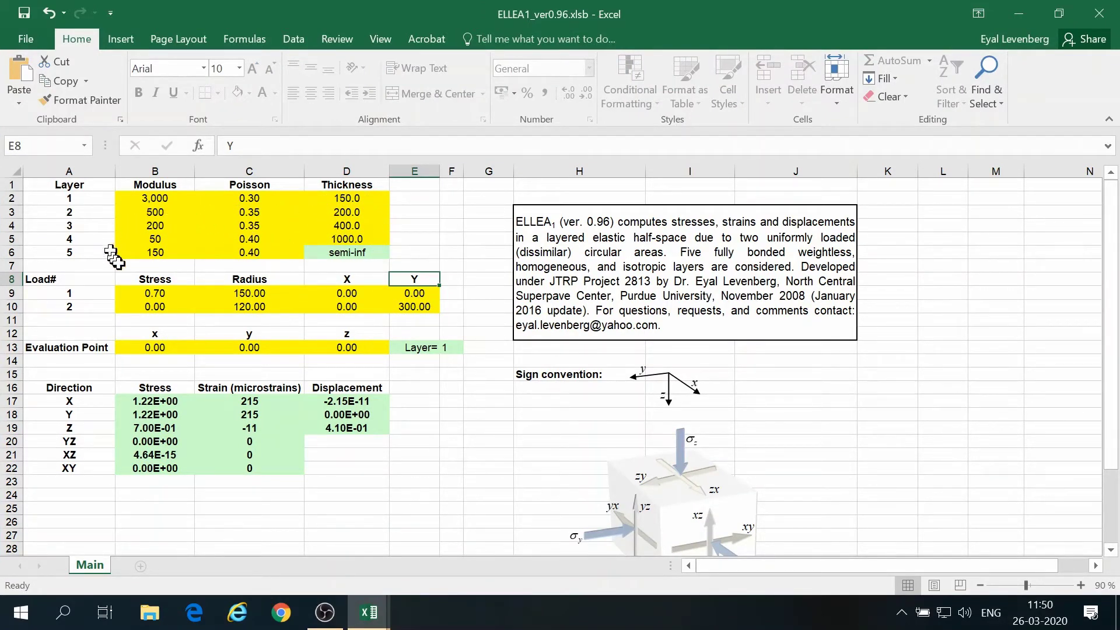
click(322, 199)
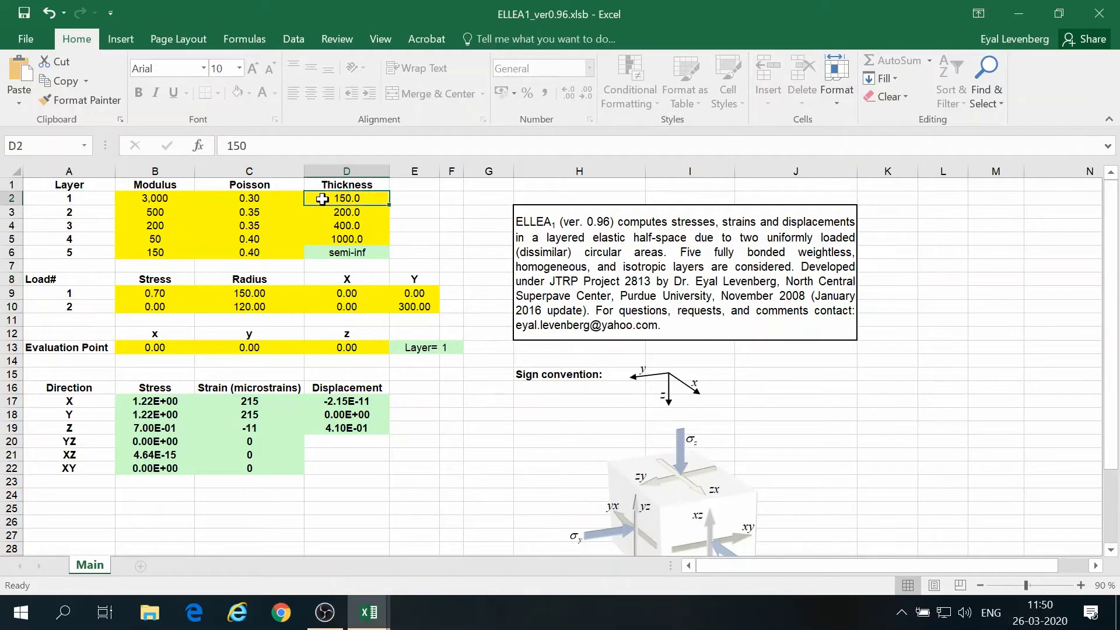
text(=)
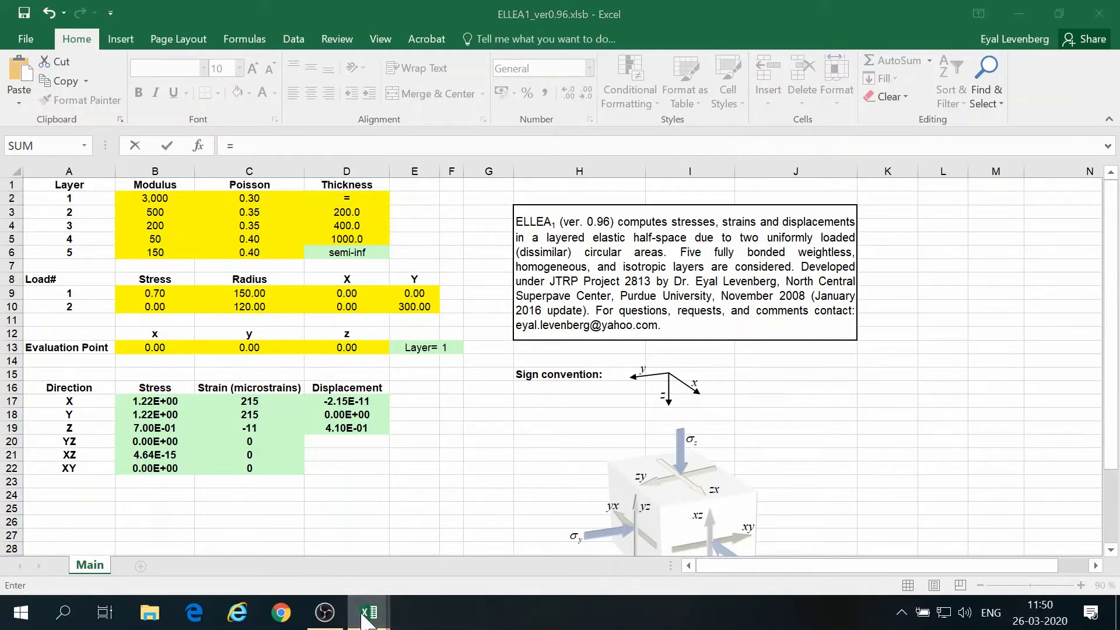
mouse_move(368, 617)
click(443, 537)
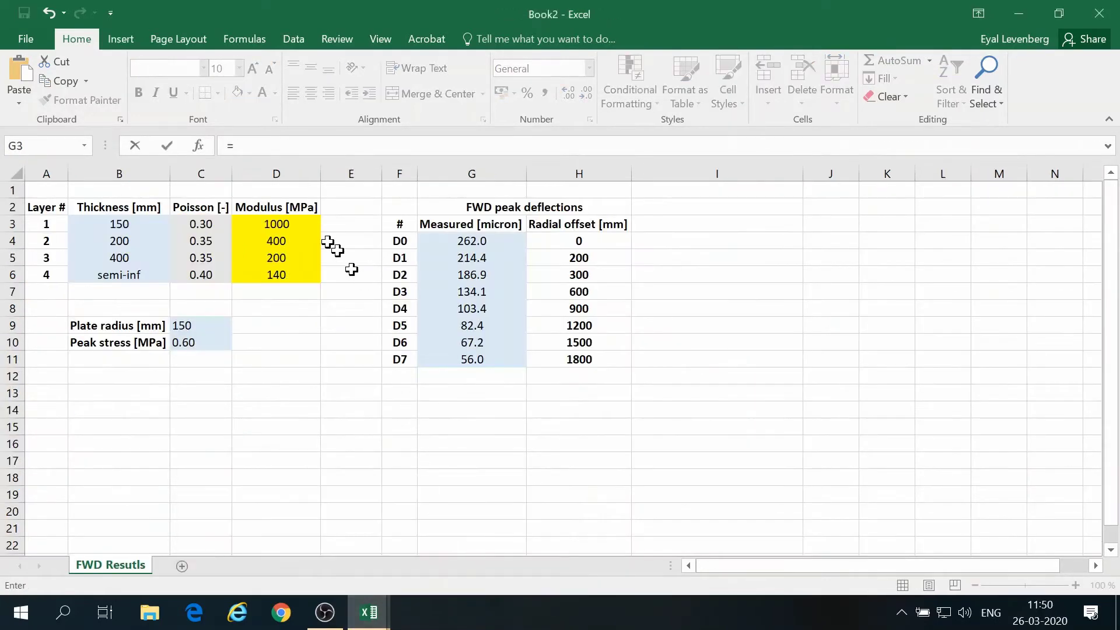
click(286, 224)
click(157, 225)
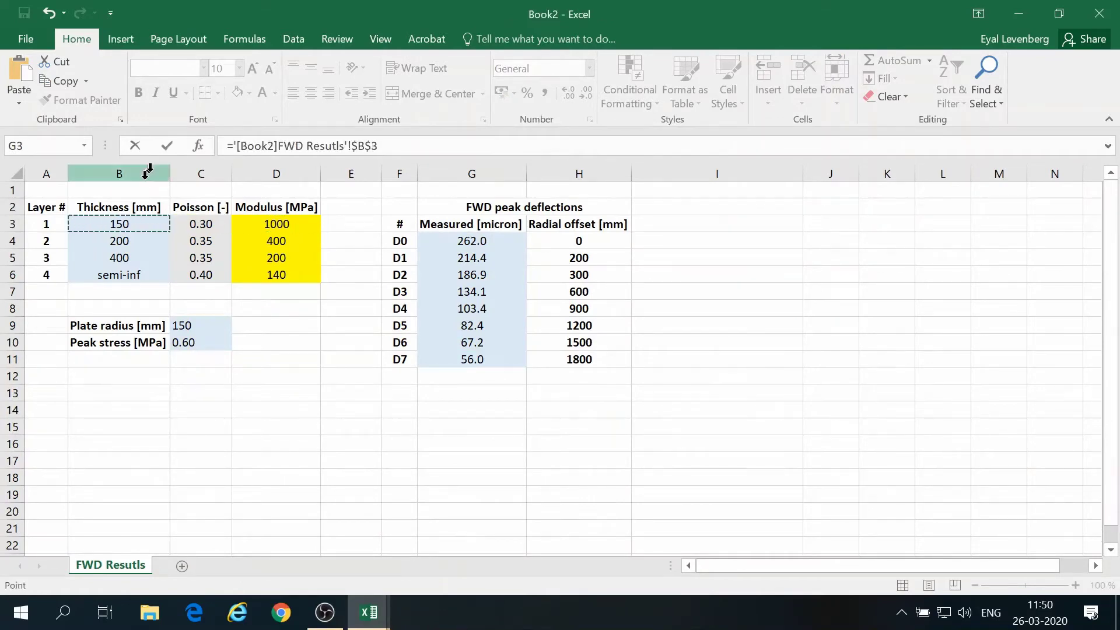
click(167, 145)
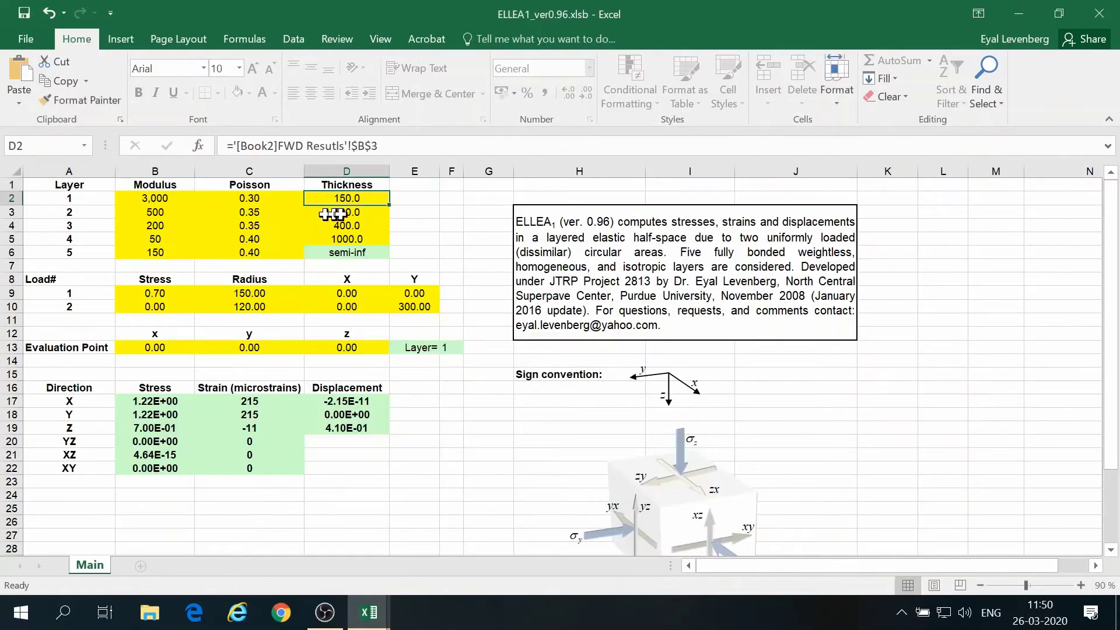
Make the D2 thickness reference relative and fill it down to D5.
click(363, 147)
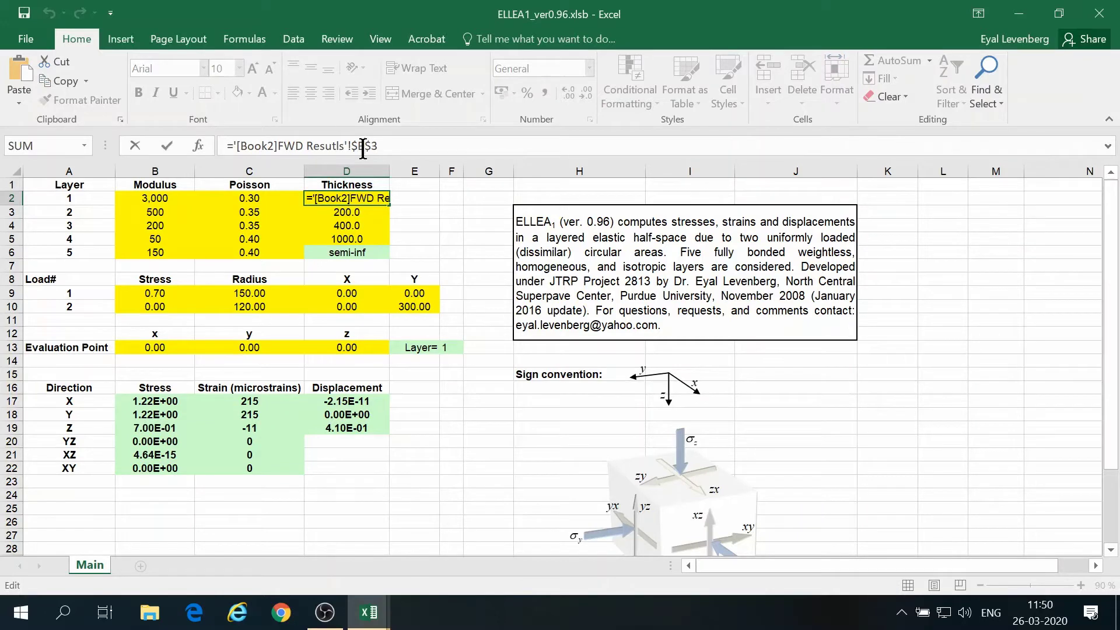
key(F4)
key(F4)
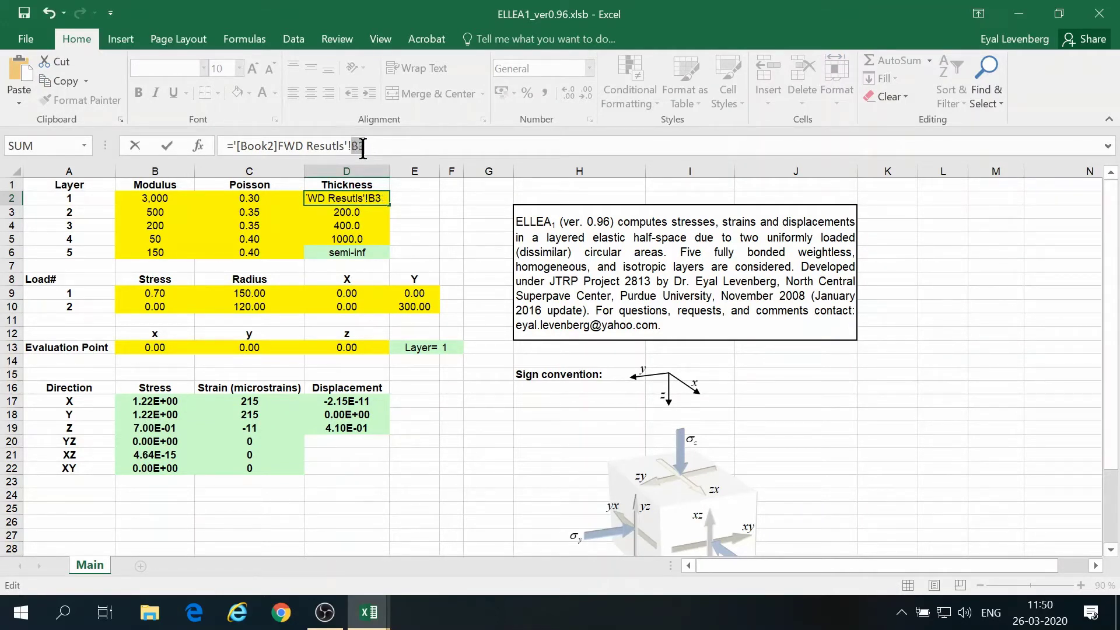
click(166, 145)
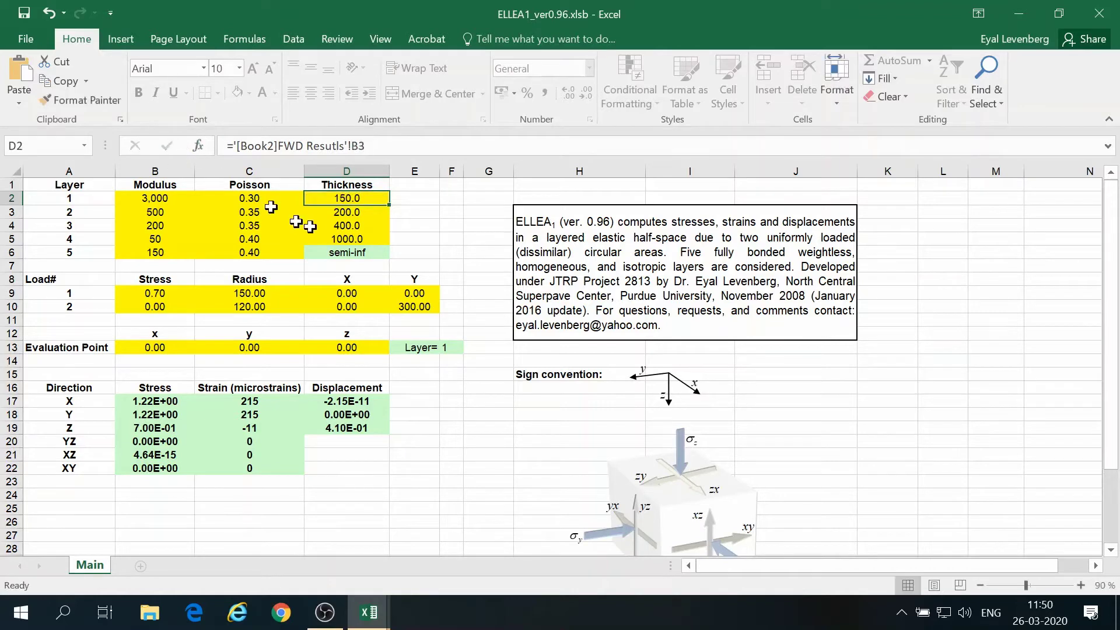
drag(390, 205, 387, 246)
Set layer 4 thickness in D5 to 1000 and review the modulus and Poisson columns.
click(362, 240)
text(1000)
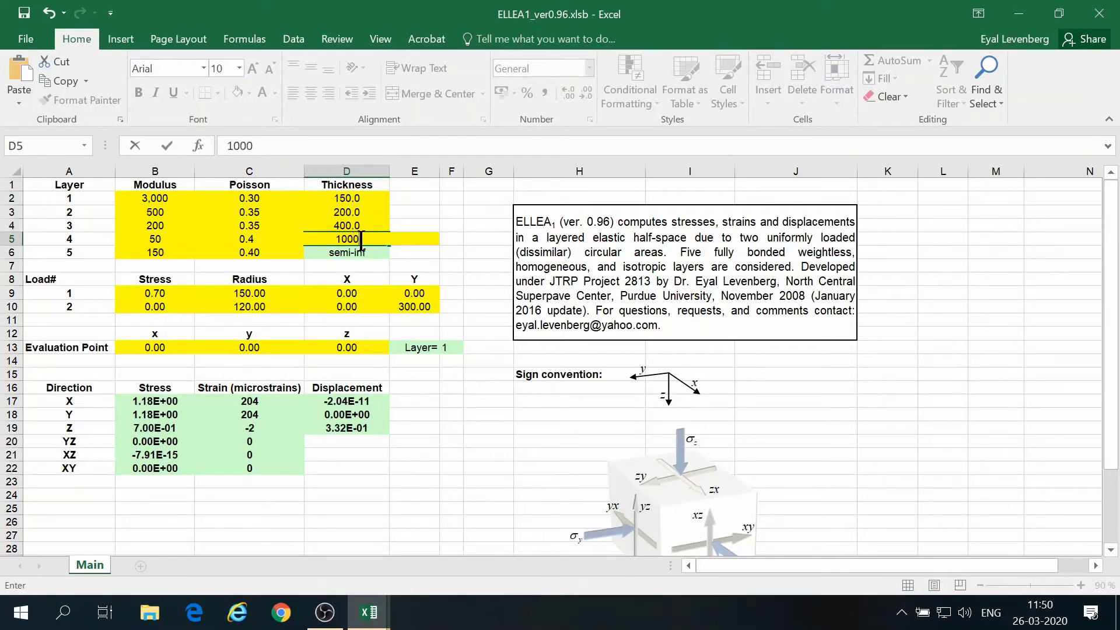
key(Left)
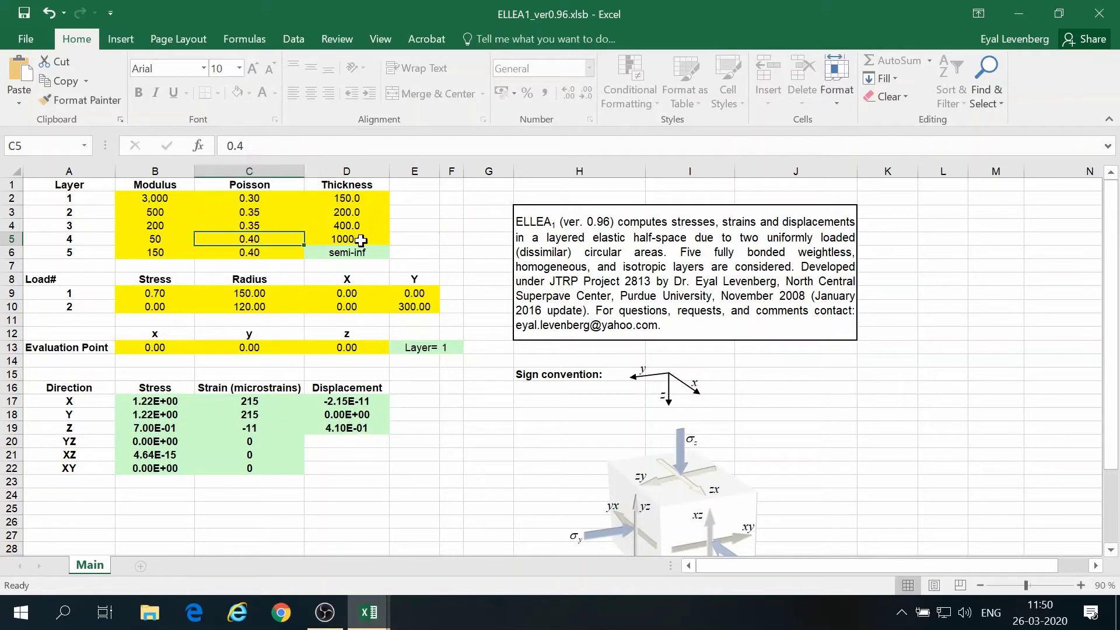
key(Left)
key(Down)
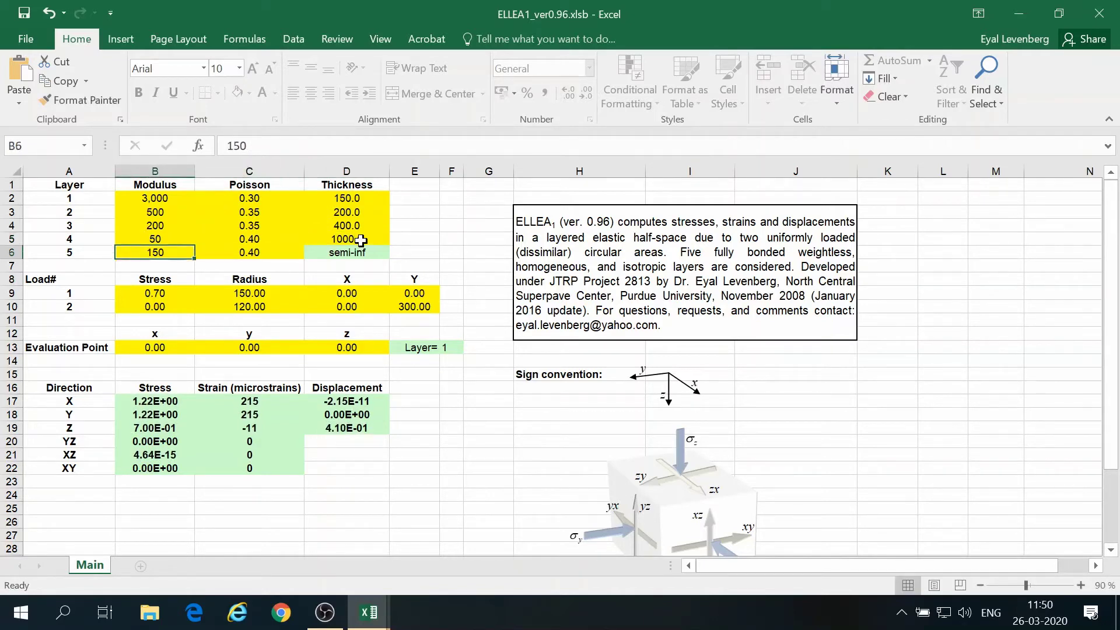
key(Up)
key(Down)
key(Right)
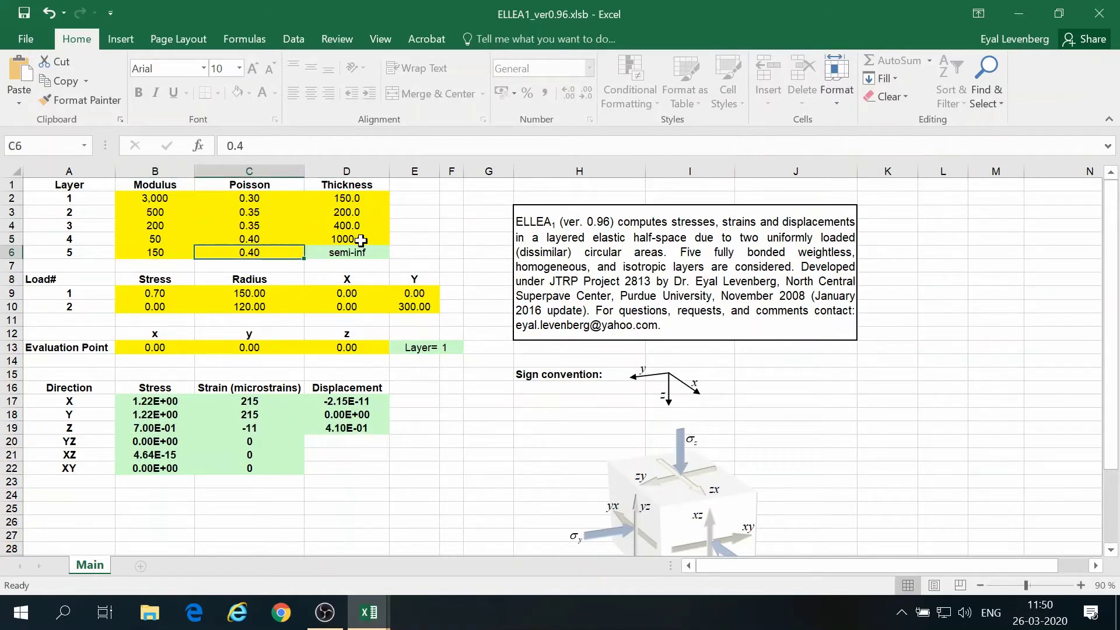
key(Up)
key(Down)
key(Up)
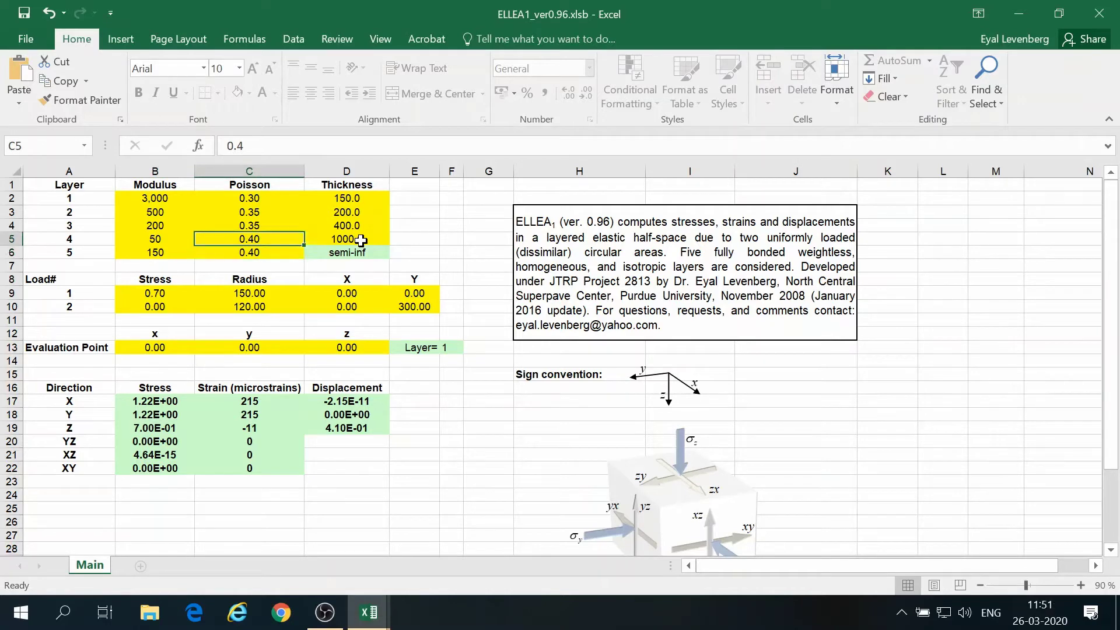
key(Up)
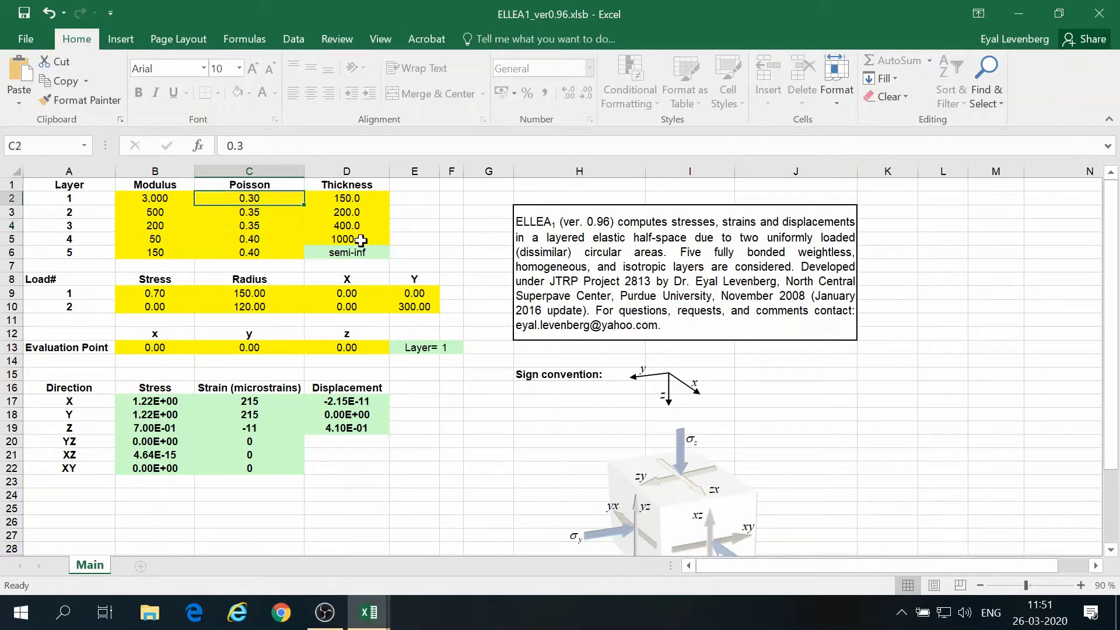
key(Up)
key(Up)
key(Left)
key(Right)
key(Down)
key(Down)
key(Down)
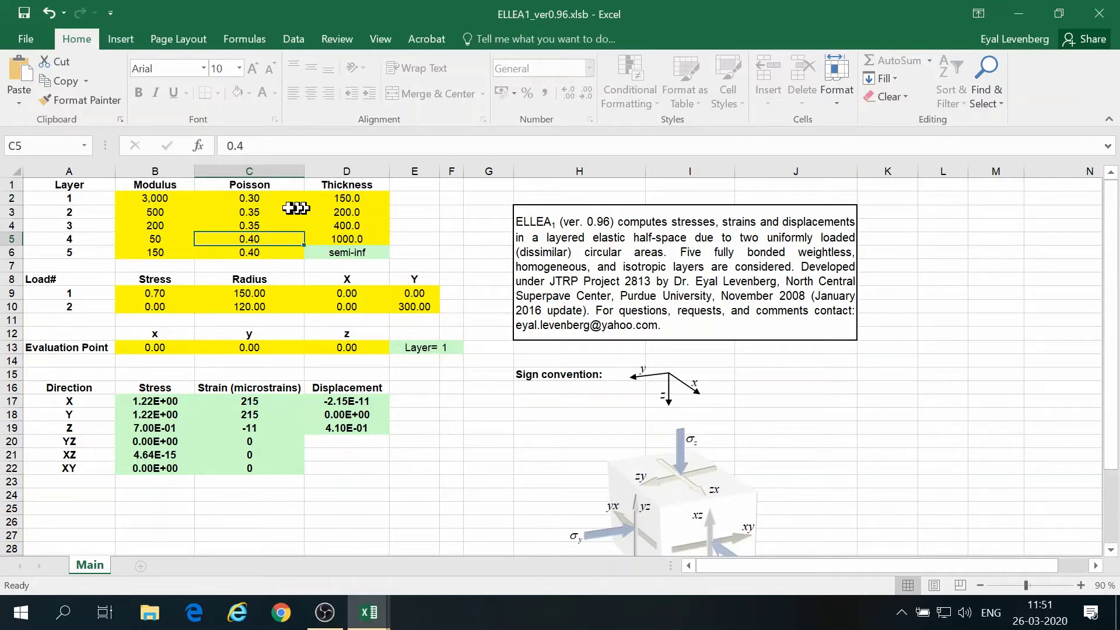
Copy D2's thickness link into the Poisson cell C2, checking Book2's columns.
click(343, 199)
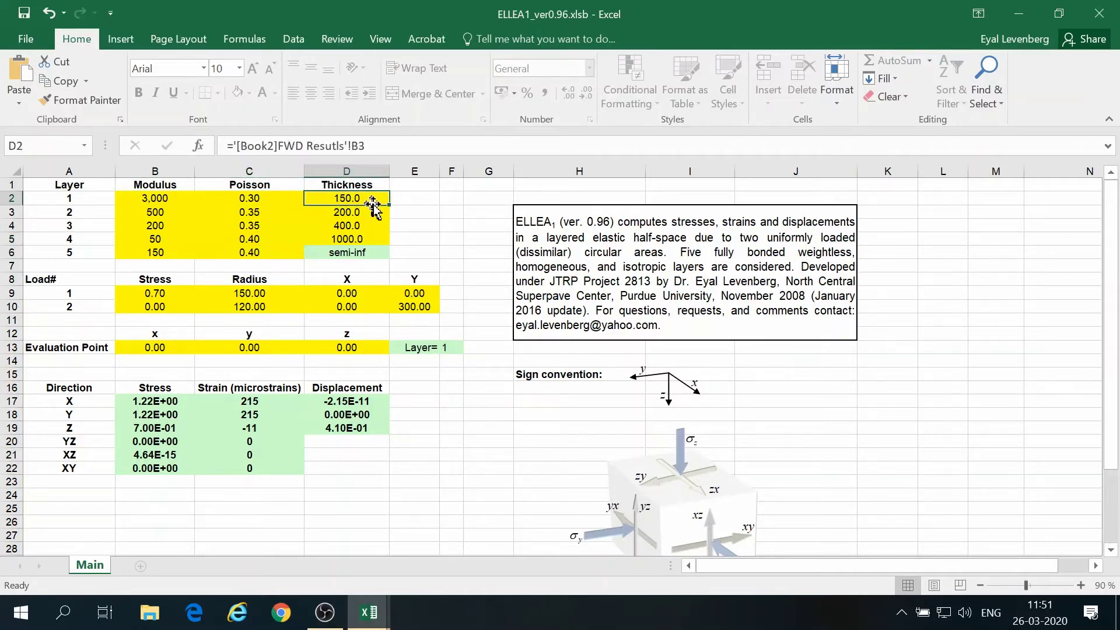
drag(389, 205, 241, 202)
click(239, 200)
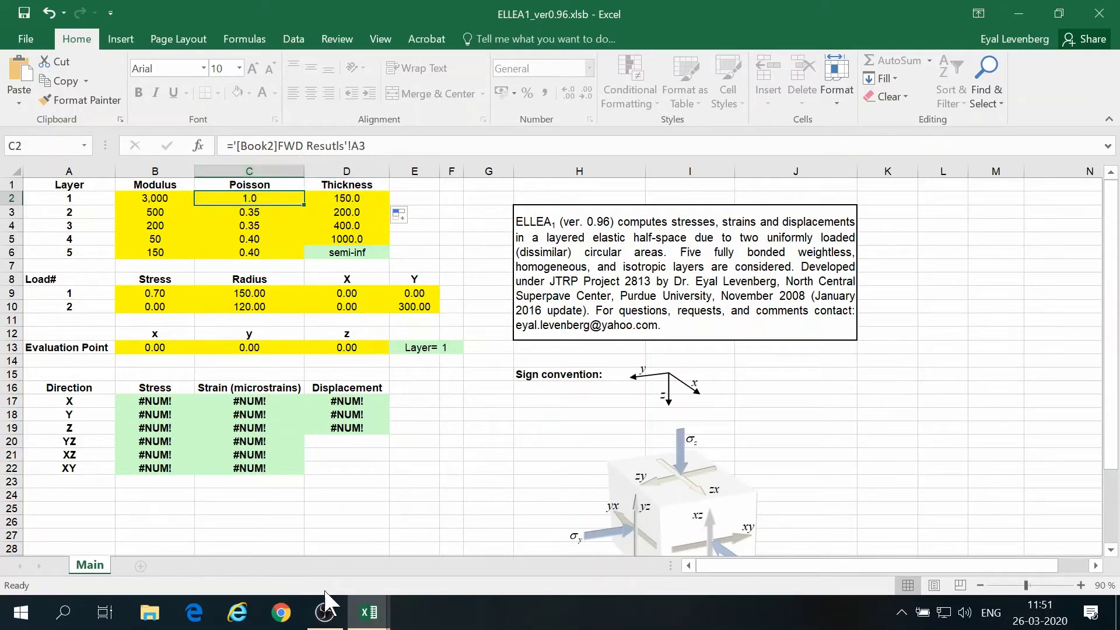
mouse_move(374, 606)
click(416, 581)
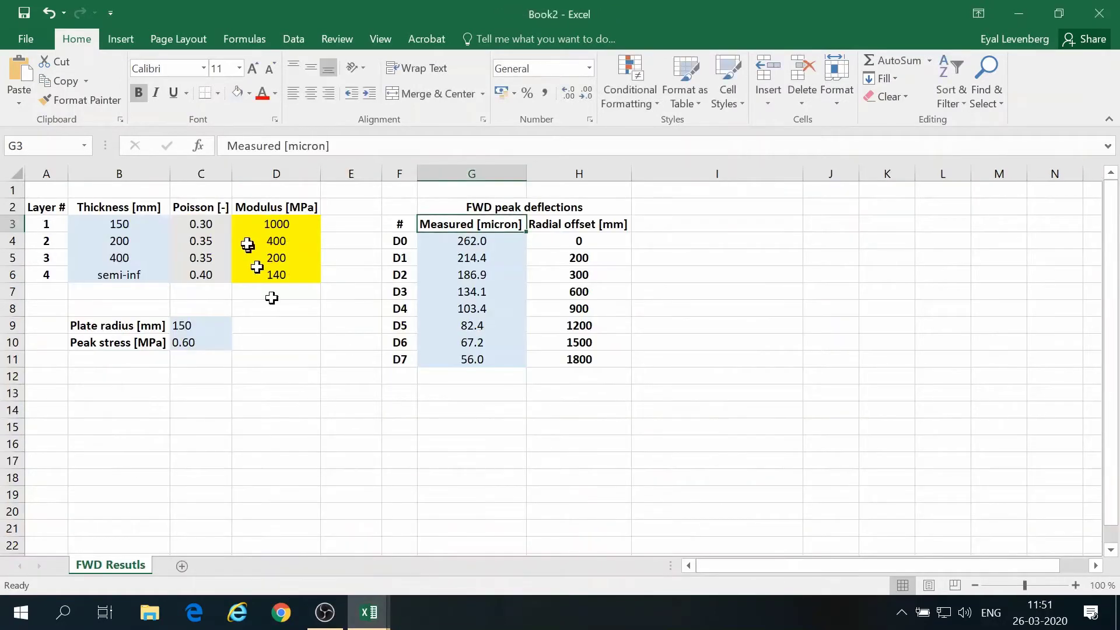
mouse_move(373, 610)
click(330, 560)
Point C2's link at Book2's Poisson column C and fill it down to C5.
click(358, 140)
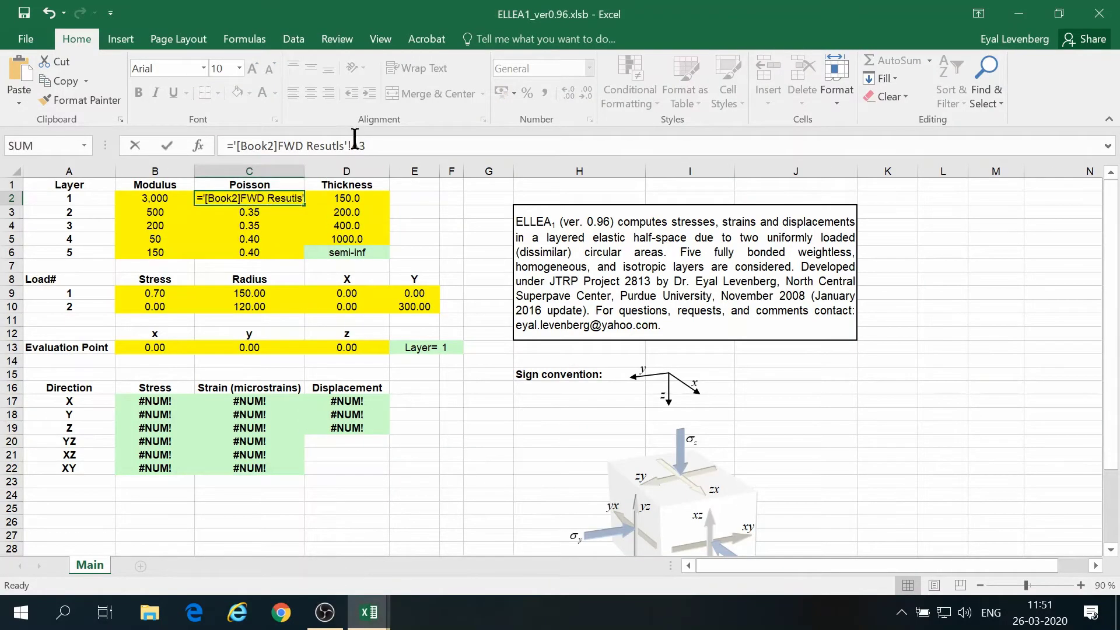
key(BackSpace)
text(C)
key(Return)
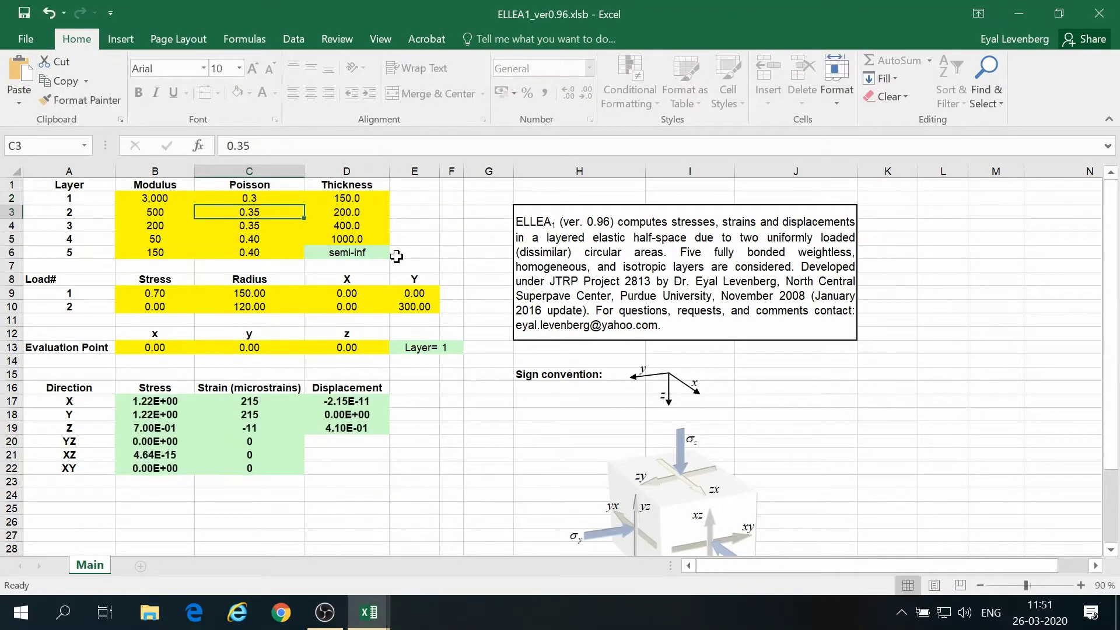
click(270, 198)
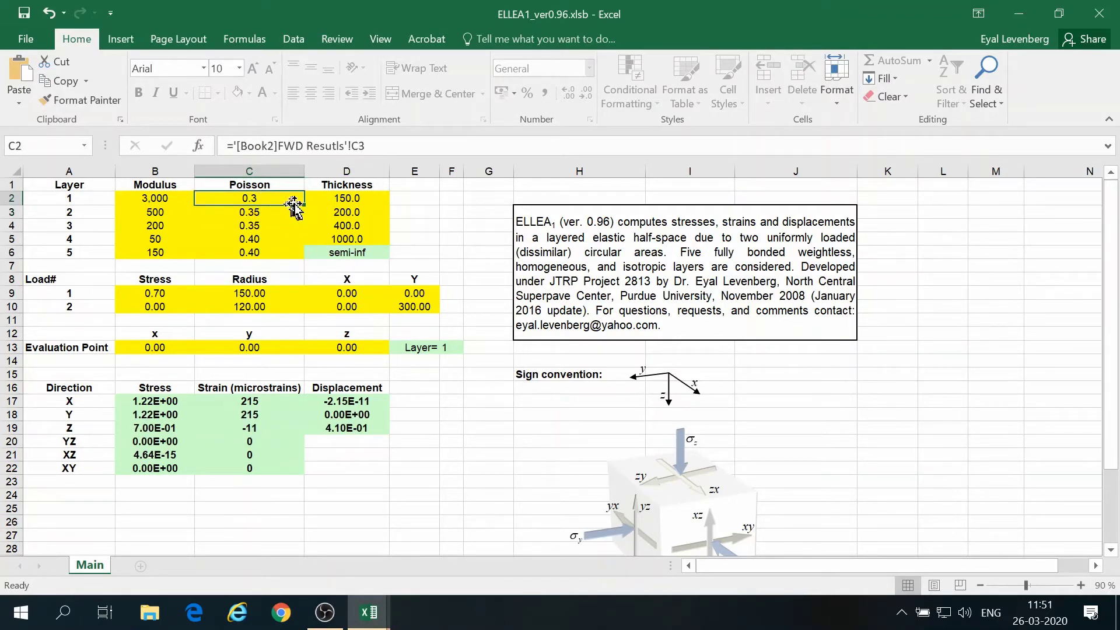
drag(303, 205, 290, 250)
Set layer 5 Poisson C6 to =C5 and modulus B6 to =B5.
click(250, 255)
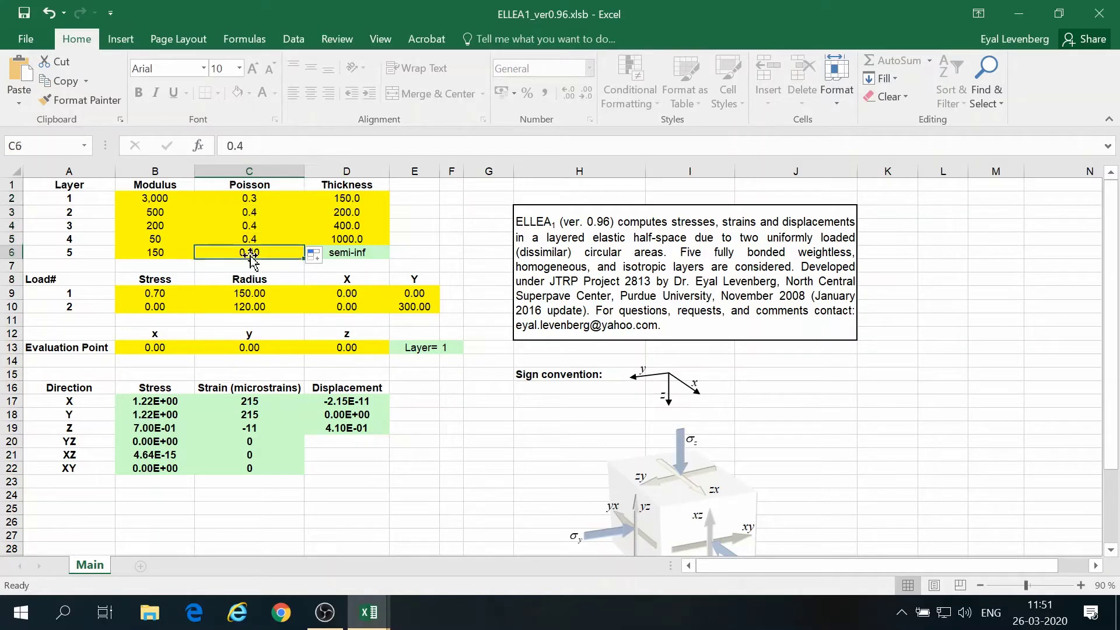
text(=)
key(Up)
key(Return)
key(Left)
key(Up)
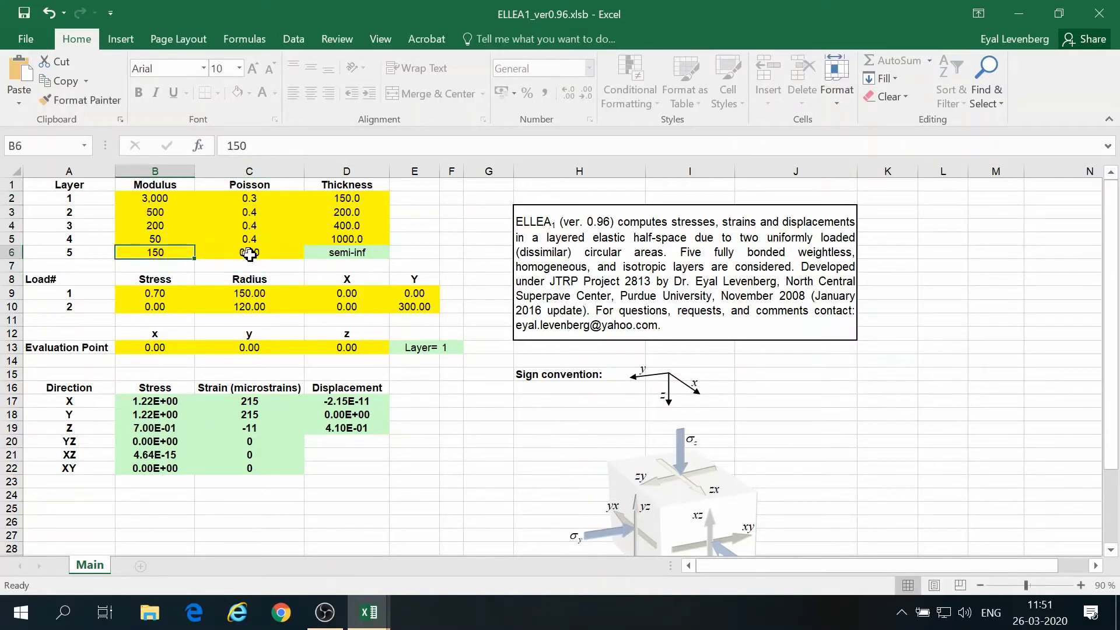
text(=)
key(Up)
key(Return)
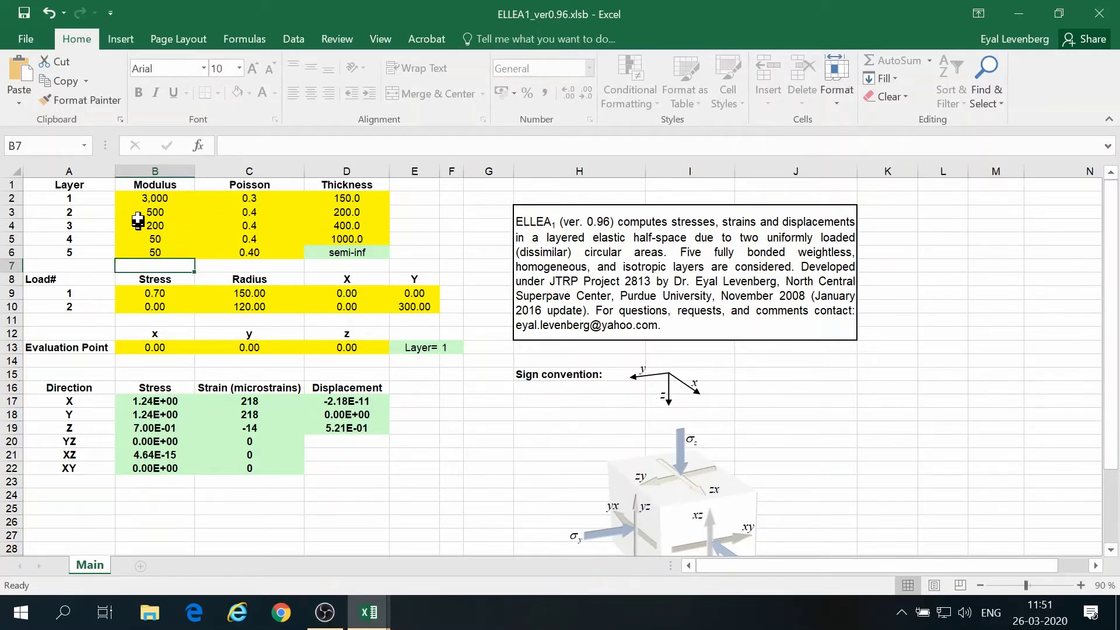
Link modulus B2 to Book2's D3 with a relative reference and fill down to B5.
click(139, 199)
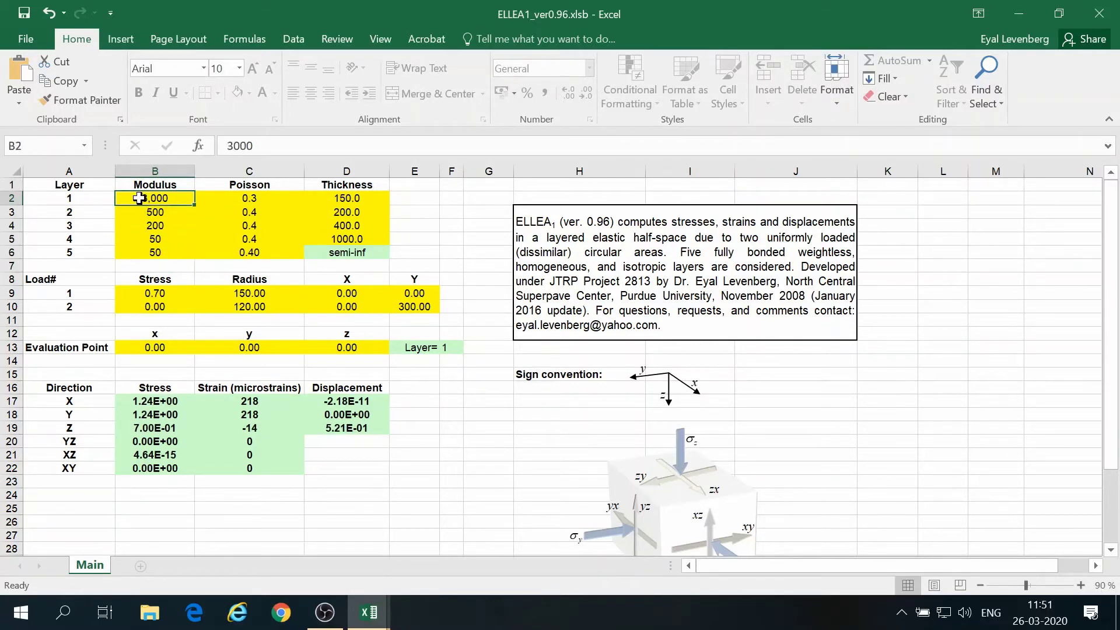
text(=)
mouse_move(374, 624)
click(409, 584)
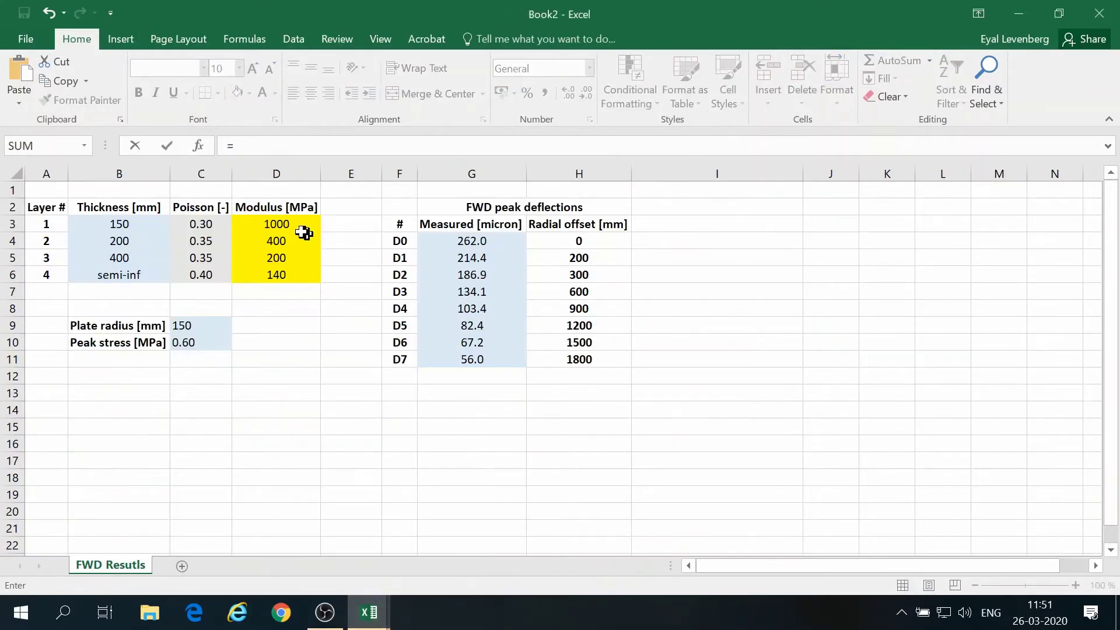
click(302, 229)
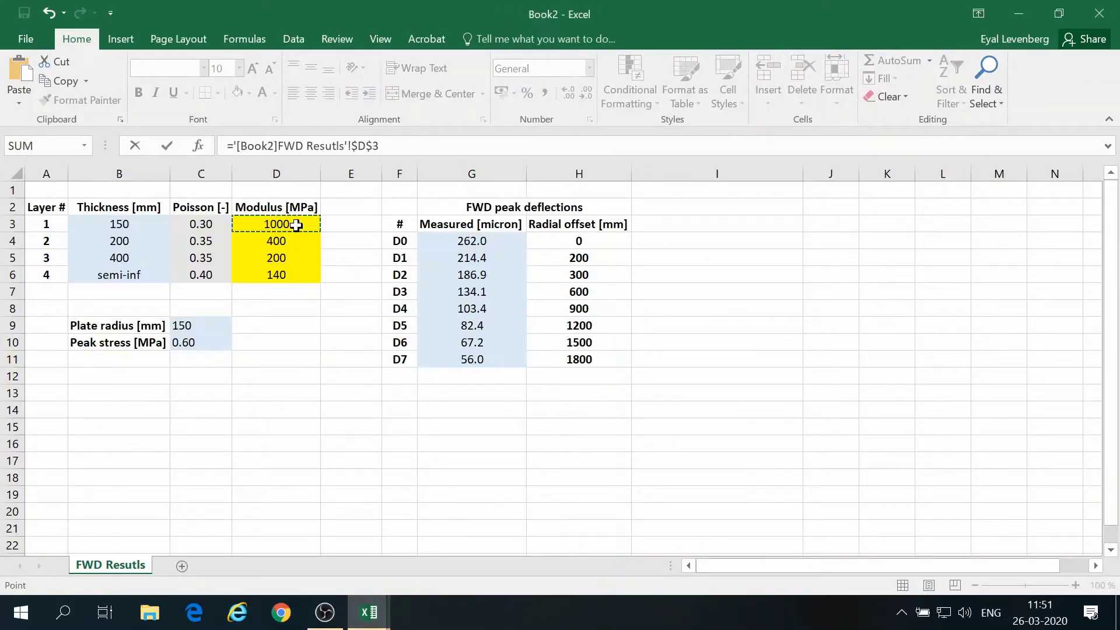
click(364, 146)
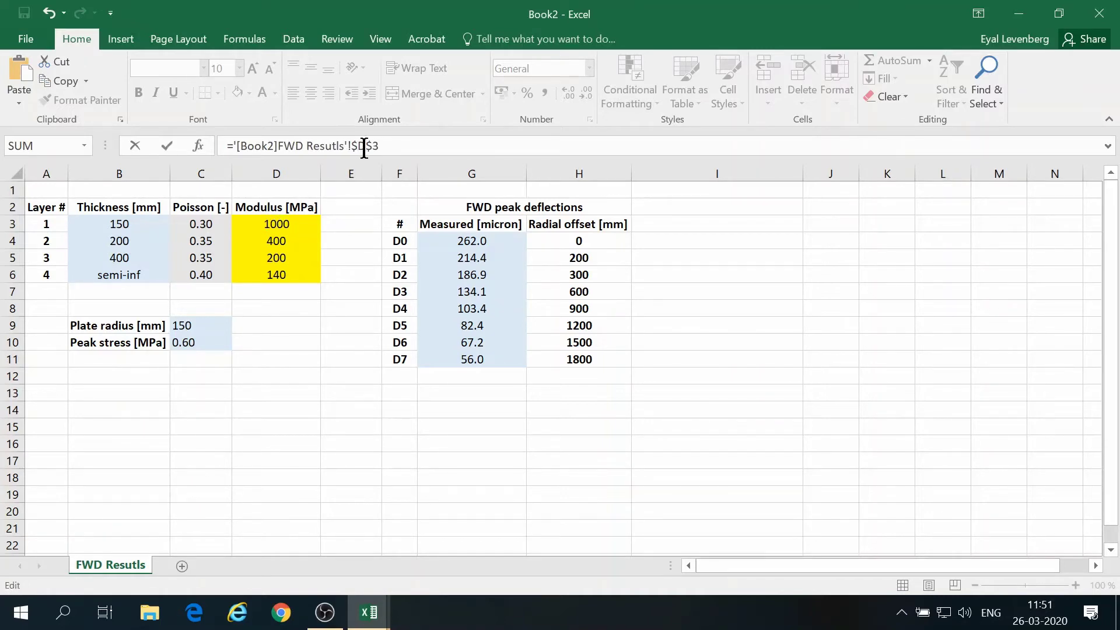
key(F4)
key(F4)
key(F4)
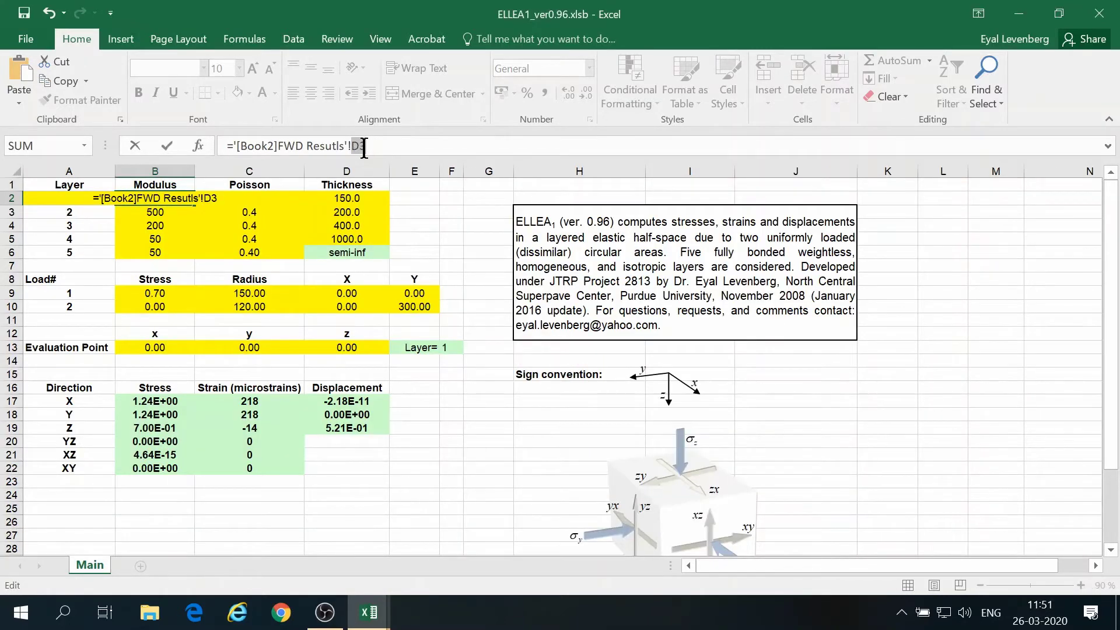
key(Return)
click(169, 199)
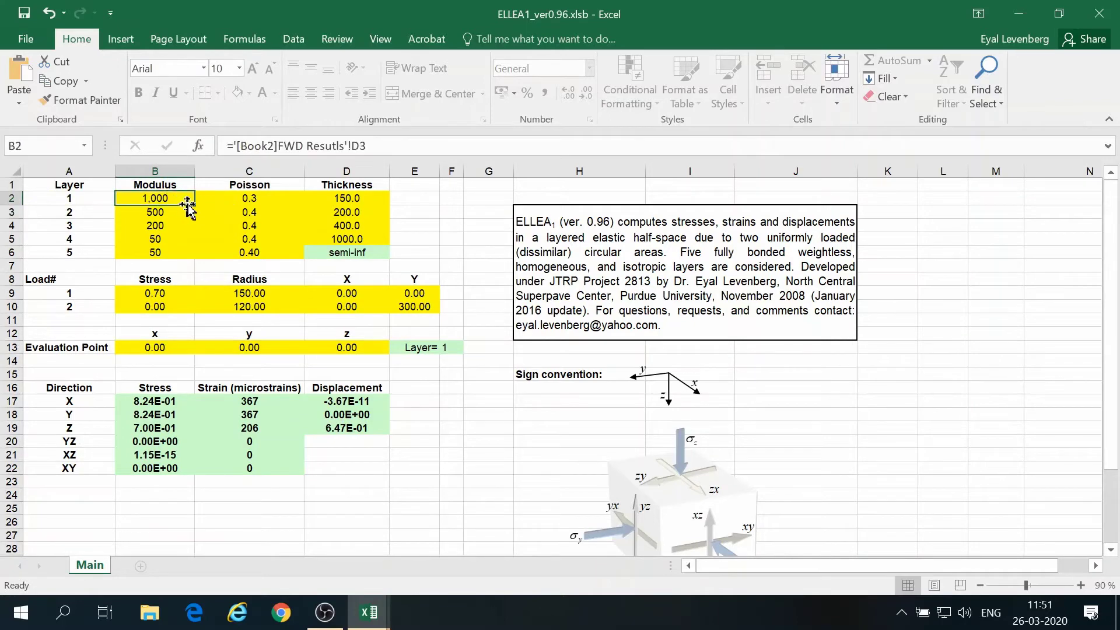
drag(188, 201, 179, 241)
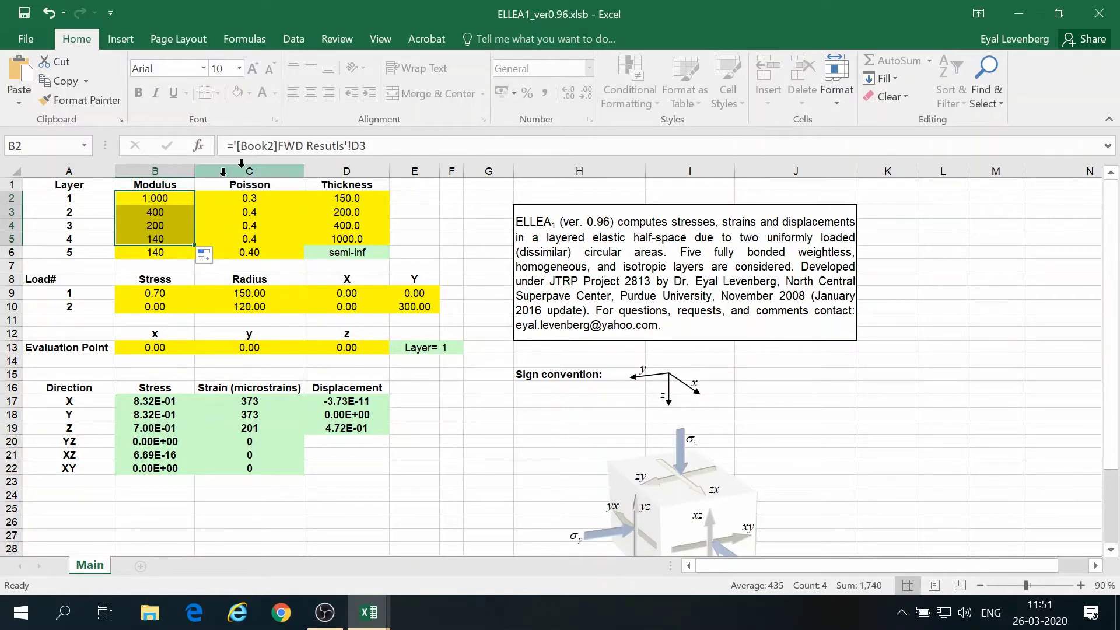
Change Book2's layer 1 modulus D3 to 2000.
mouse_move(368, 610)
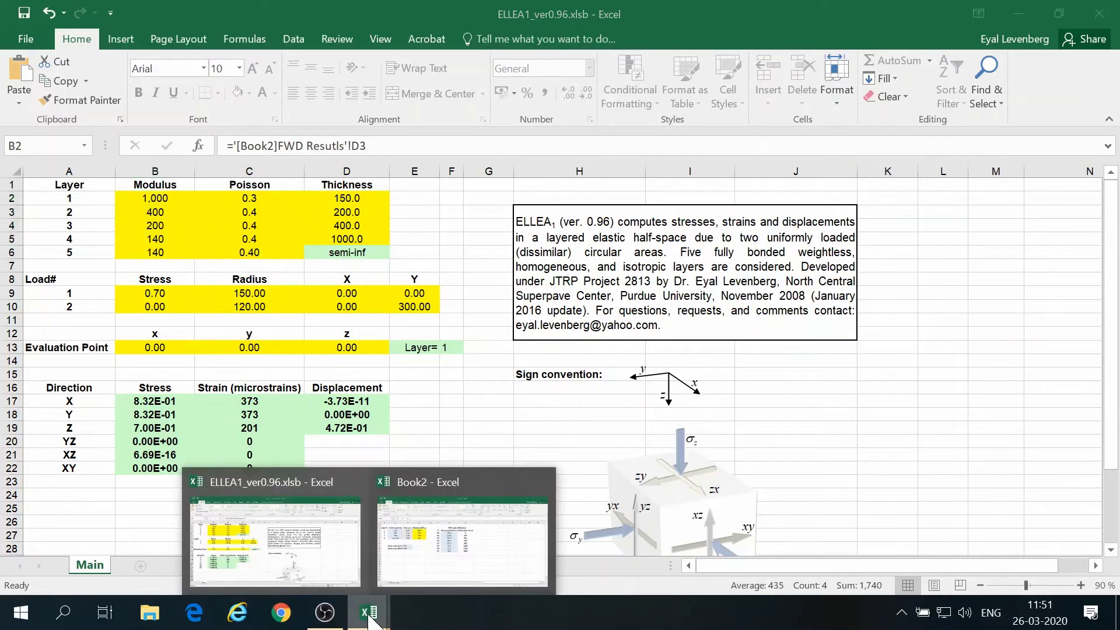
click(425, 562)
click(290, 228)
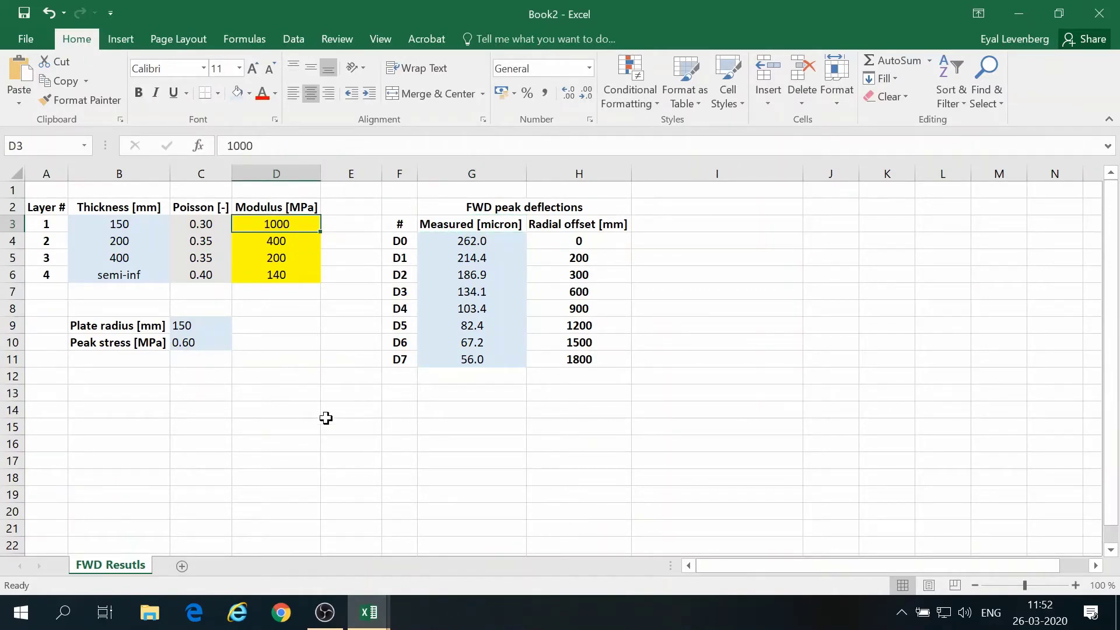
text(2)
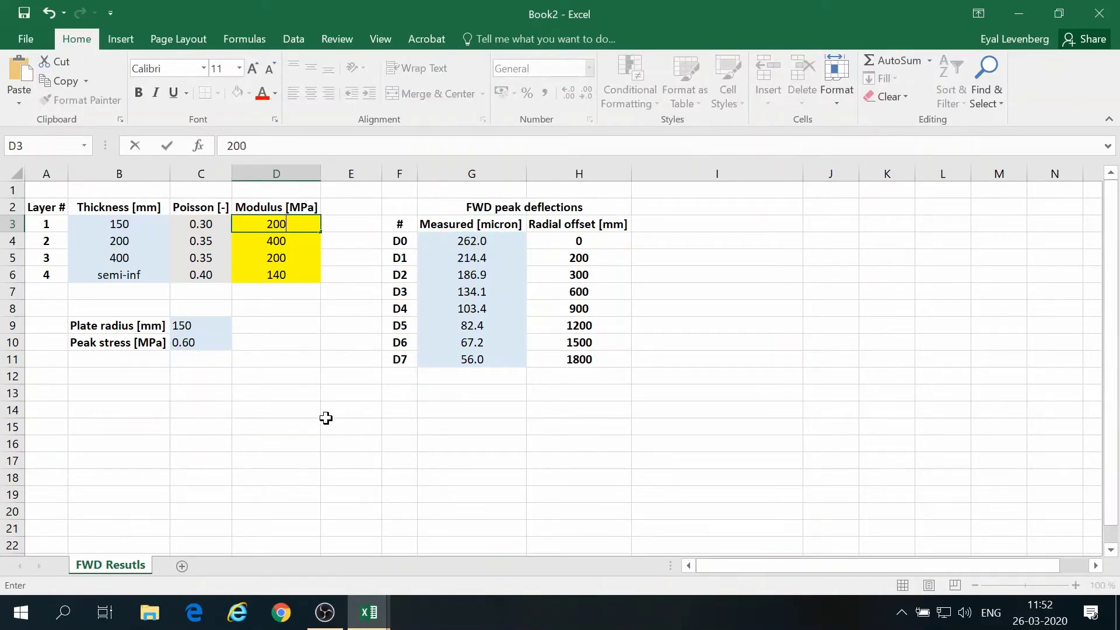
key(Return)
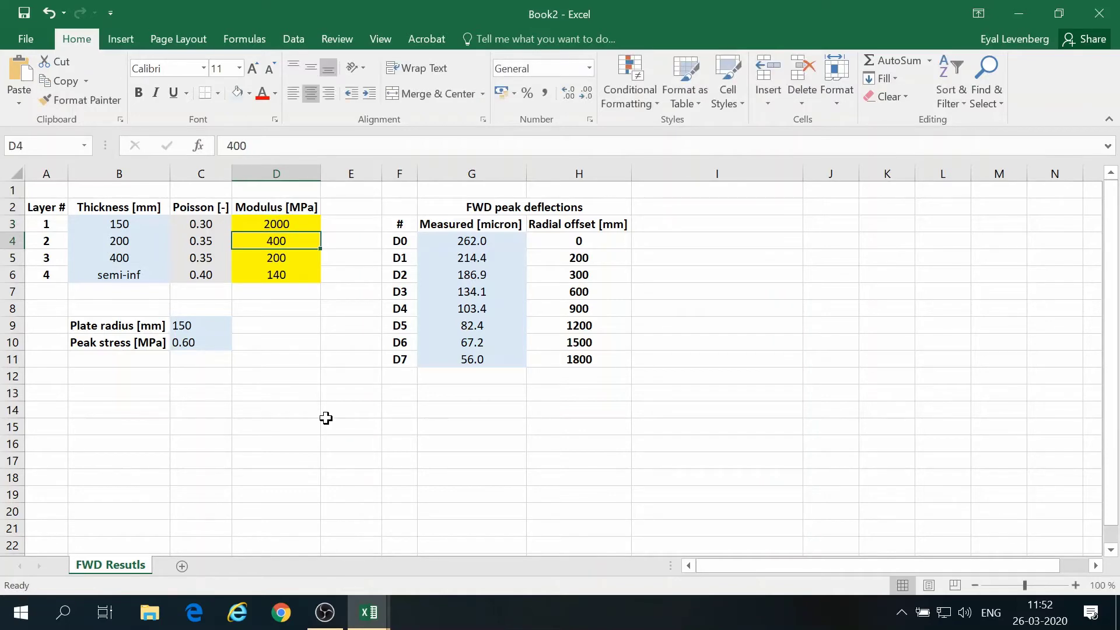
mouse_move(359, 611)
click(275, 514)
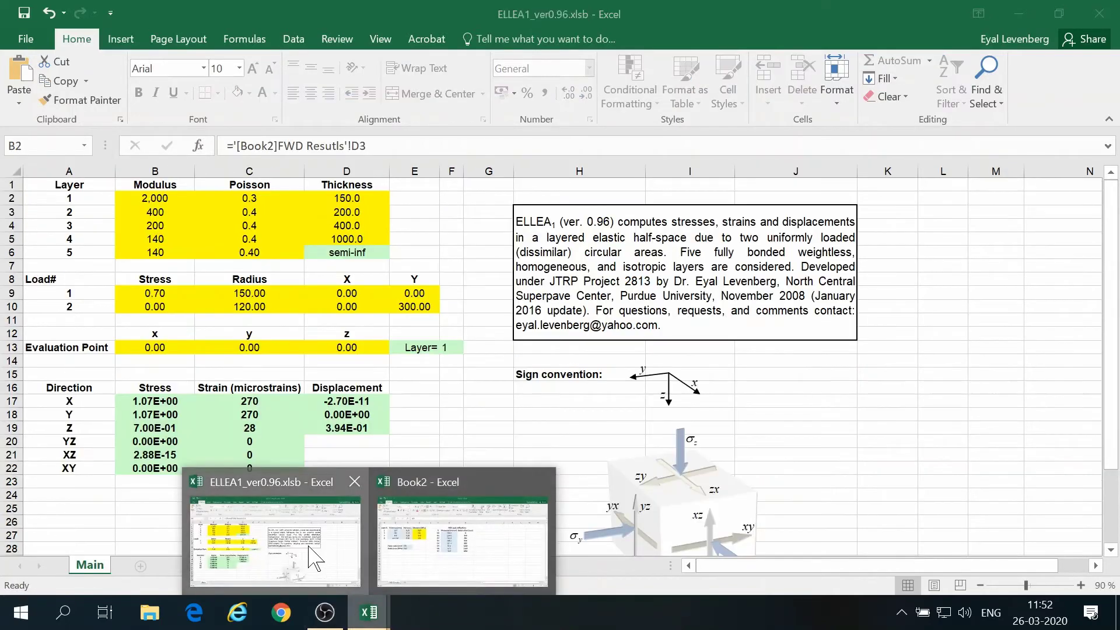
Link ELLEA1's load 1 stress B9 to the FWD Results peak stress 0.60.
click(146, 198)
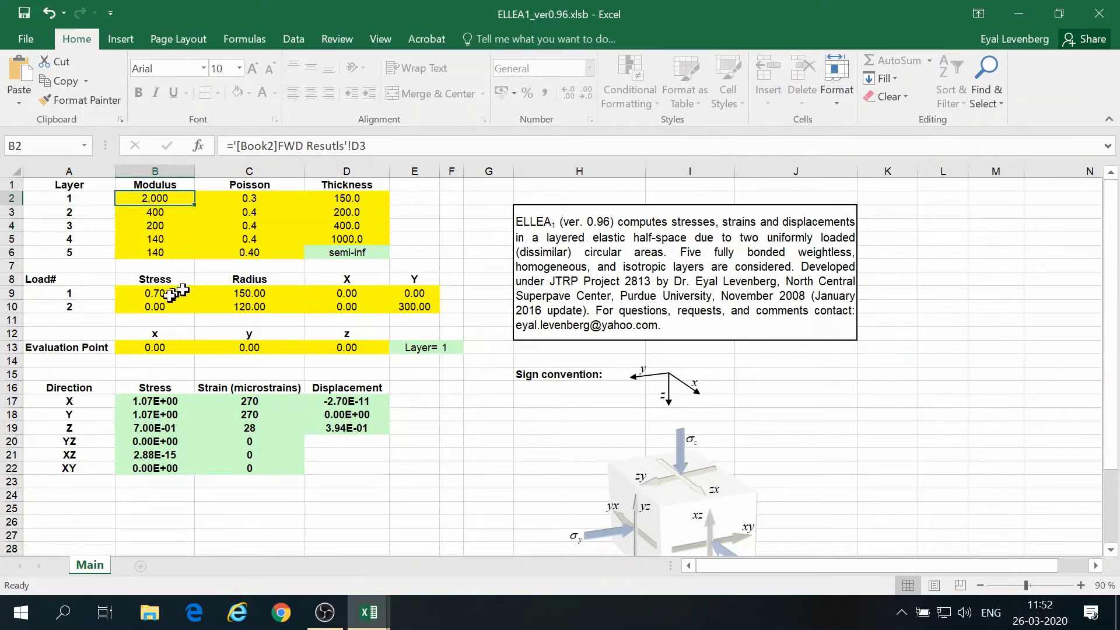
click(142, 294)
text(=)
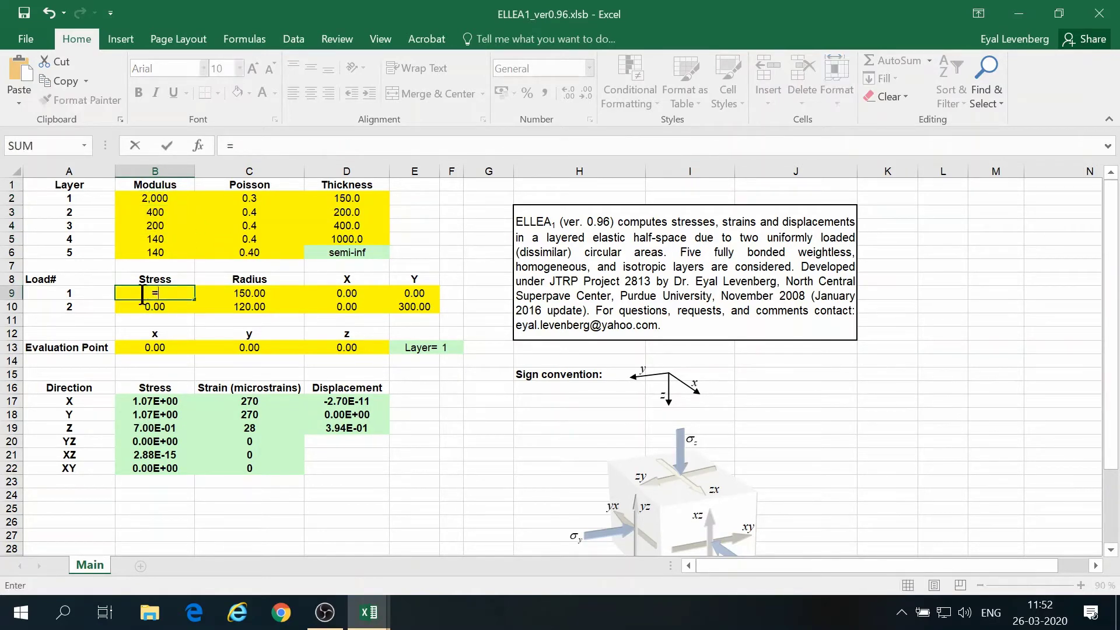
mouse_move(358, 598)
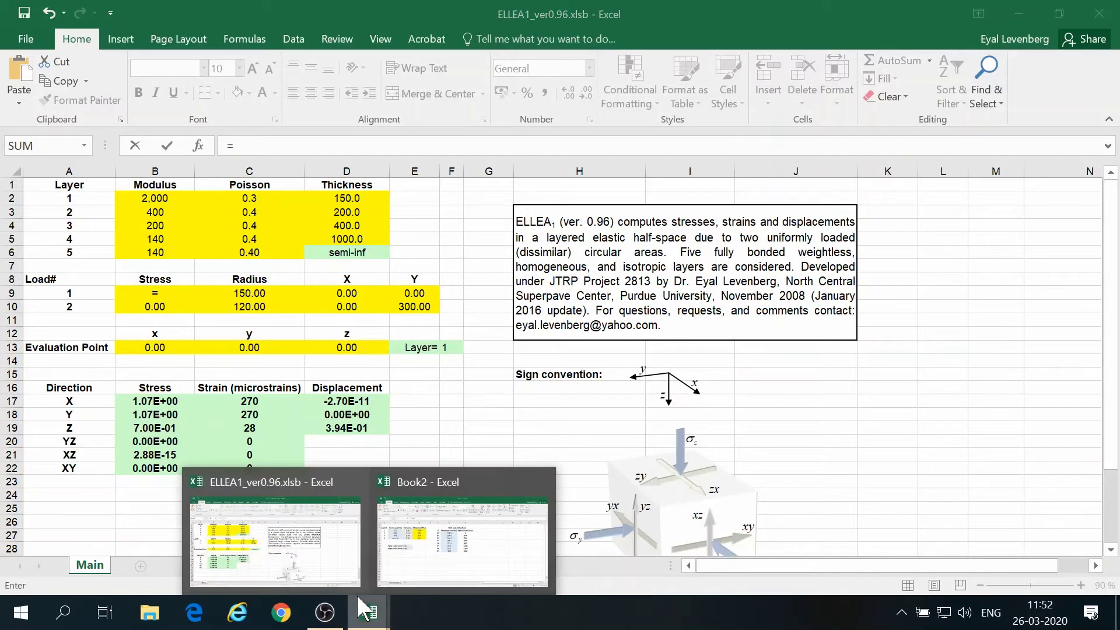
click(455, 537)
click(183, 344)
key(Return)
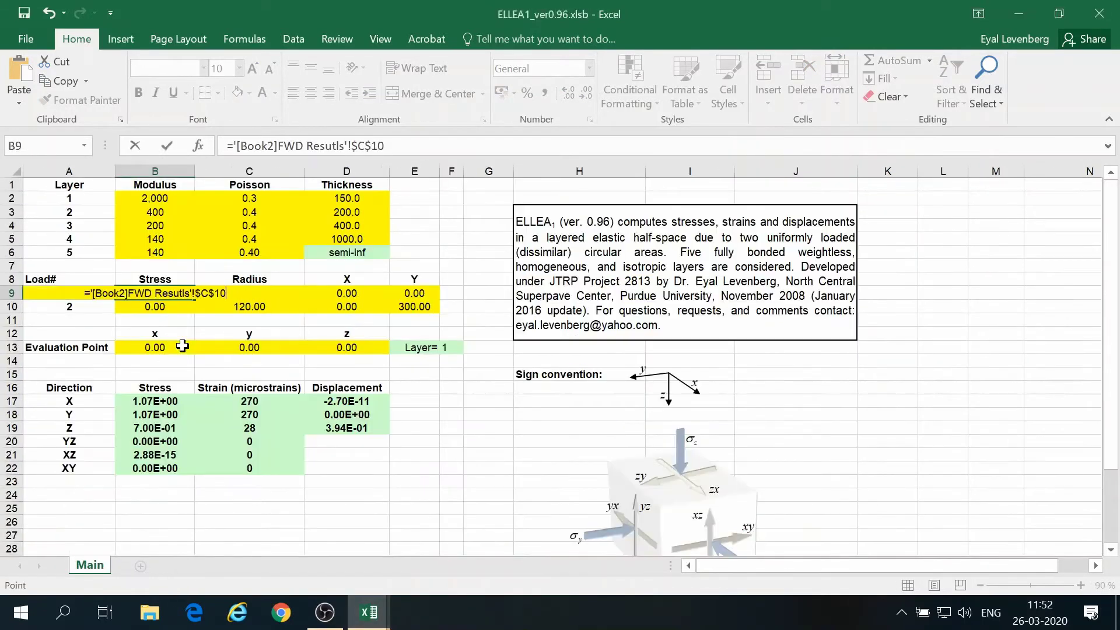
Link the load 1 radius C9 to the FWD Results plate radius 150.
click(238, 293)
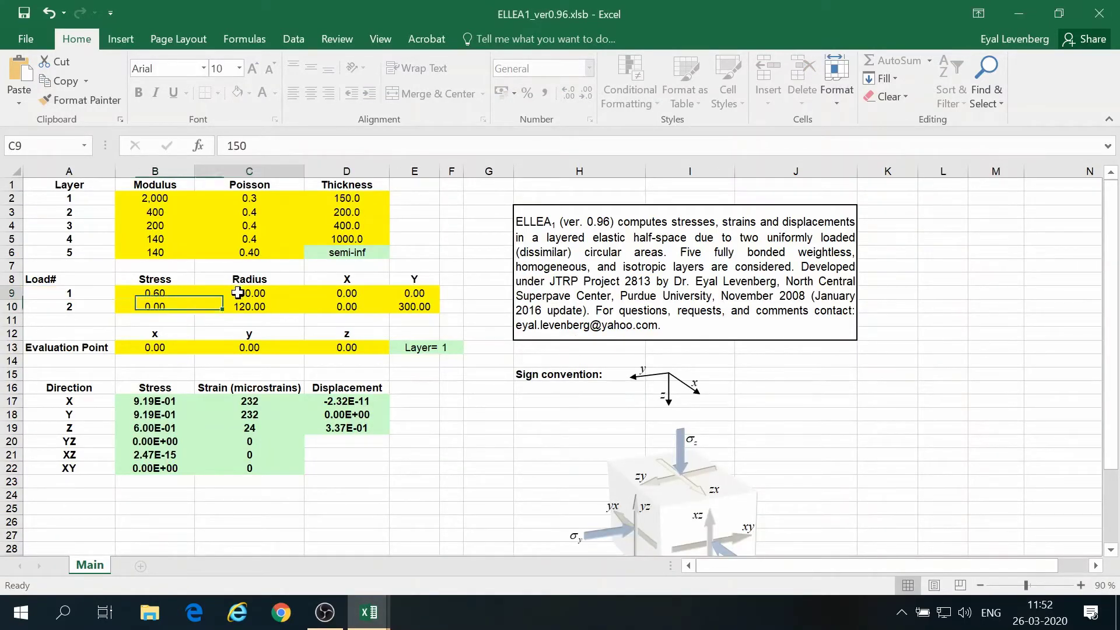
text(=)
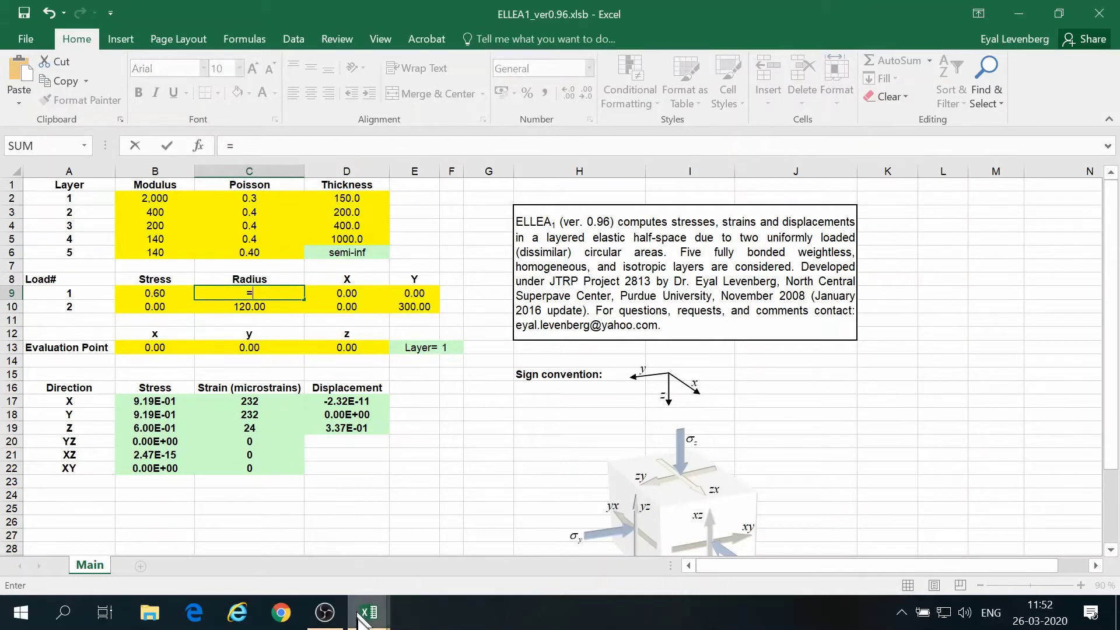
mouse_move(369, 613)
click(449, 547)
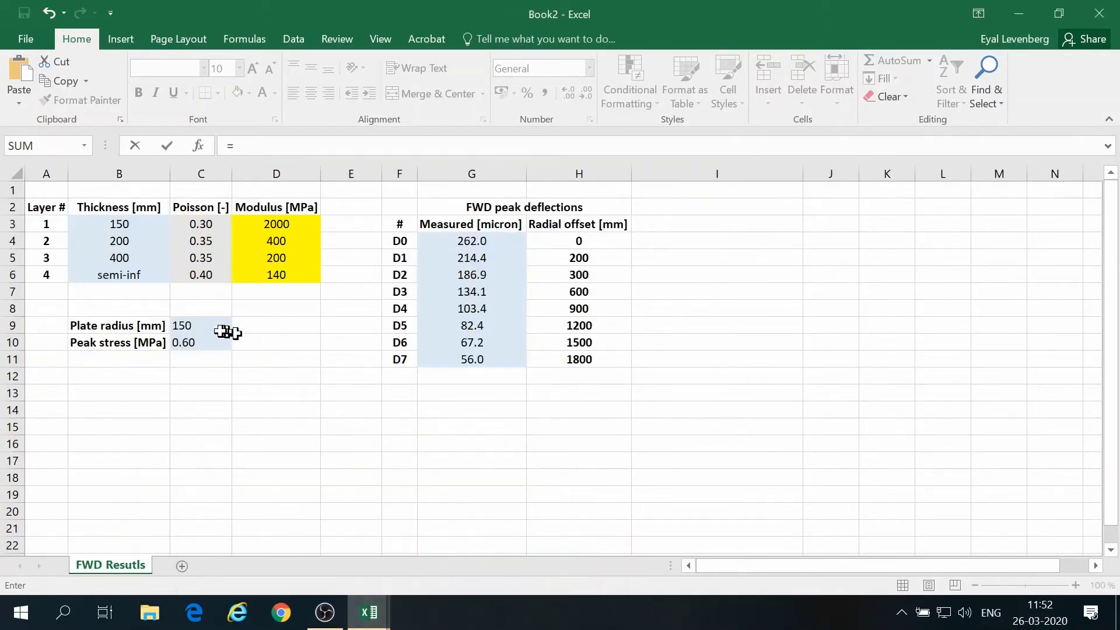
click(201, 327)
key(Return)
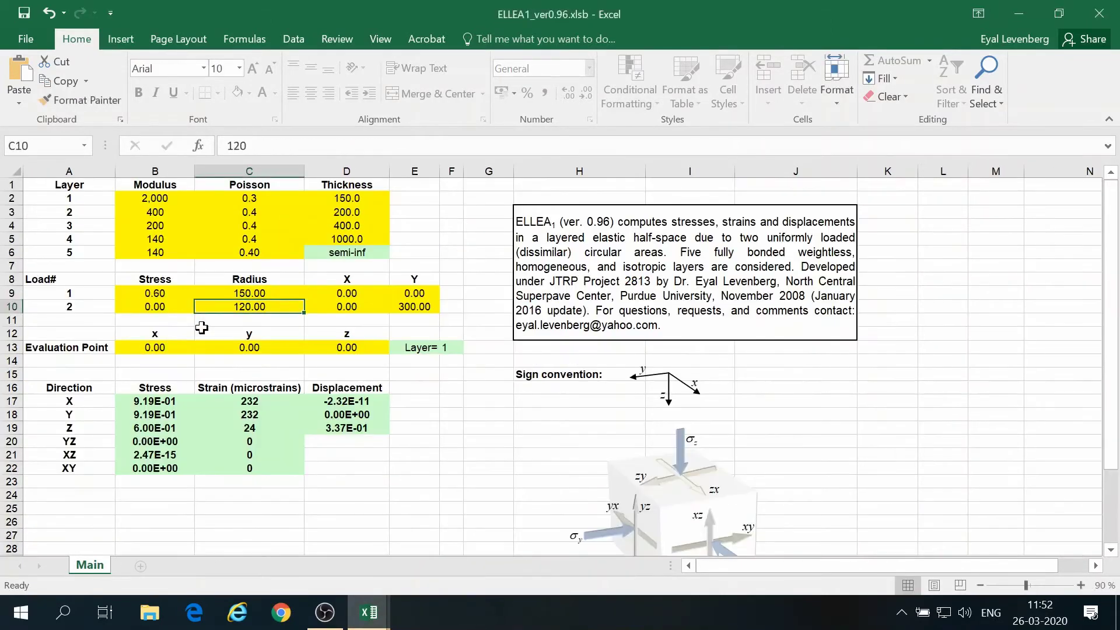
Set the evaluation point x in ELLEA1 to 99.
click(349, 290)
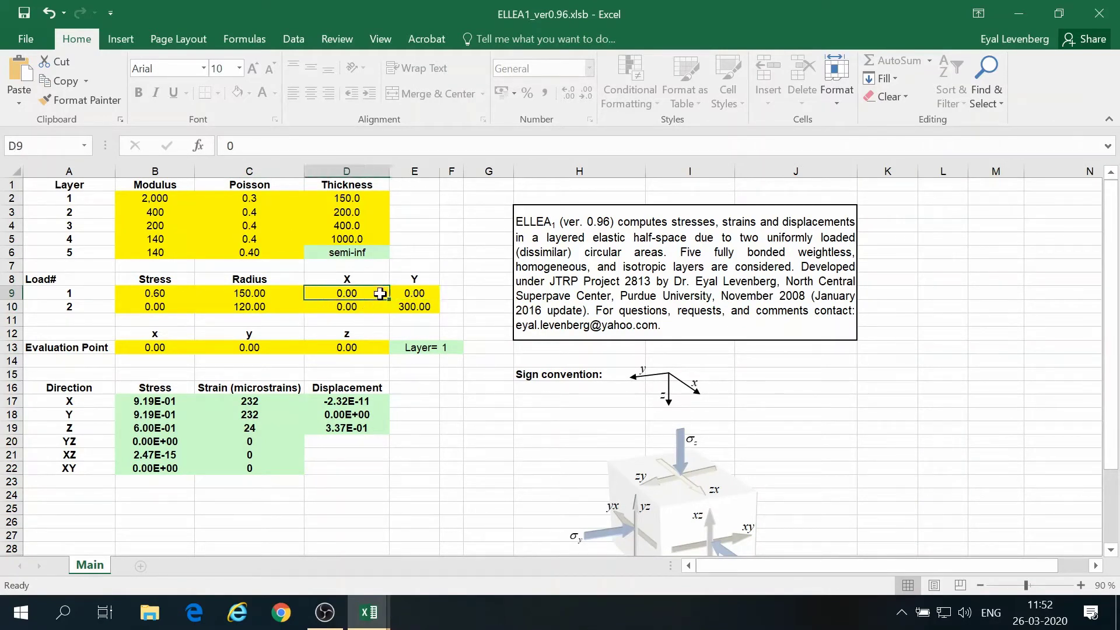
click(160, 343)
key(Right)
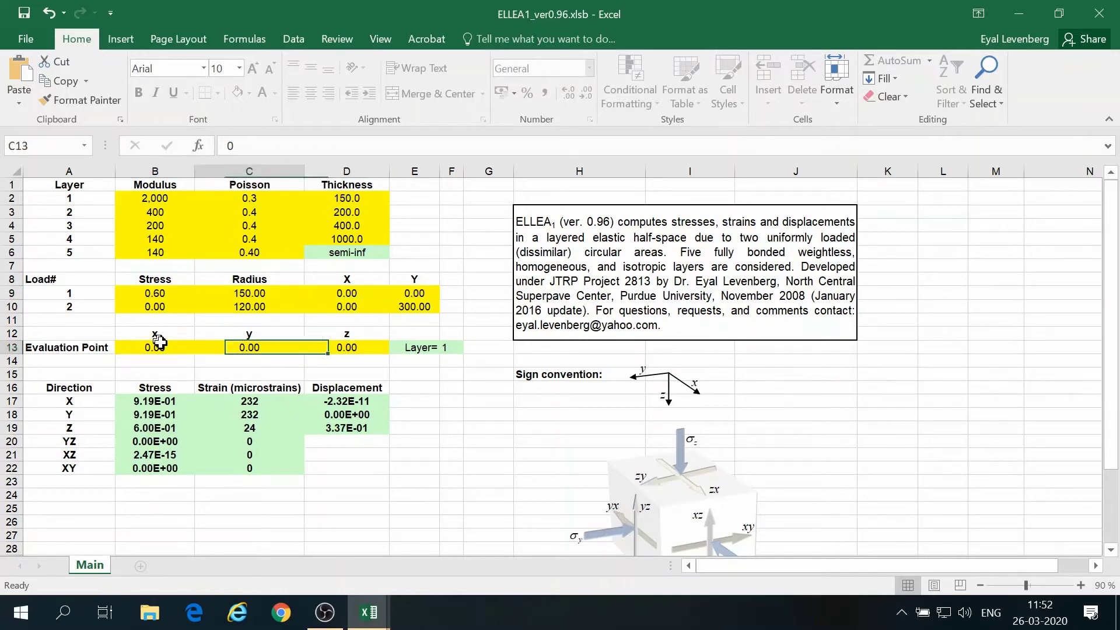
key(Left)
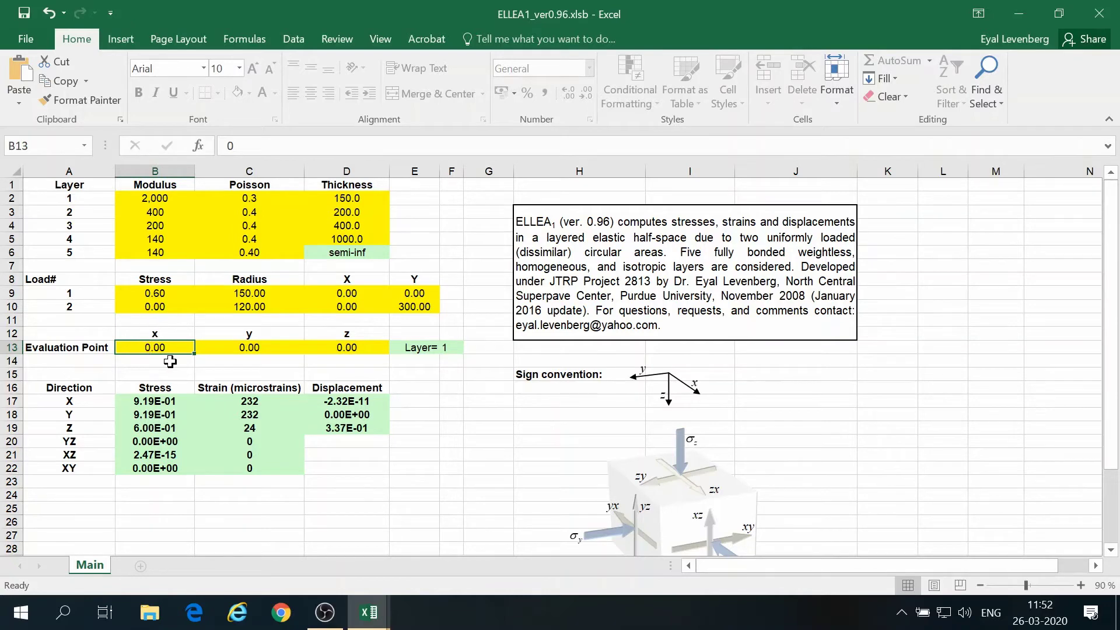
text(5)
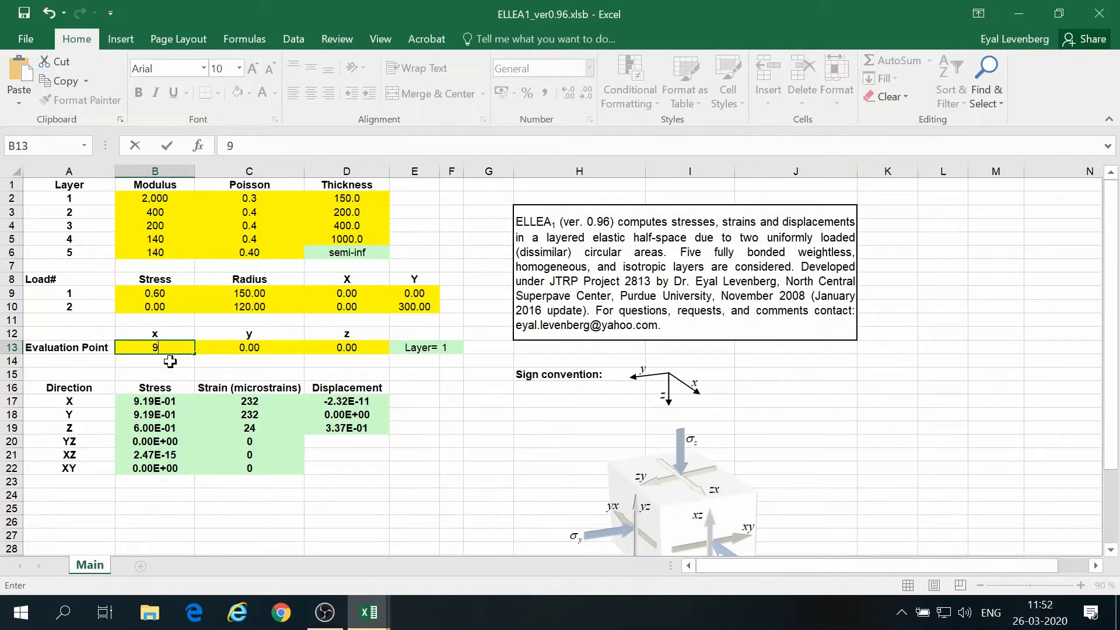
text(9)
key(Return)
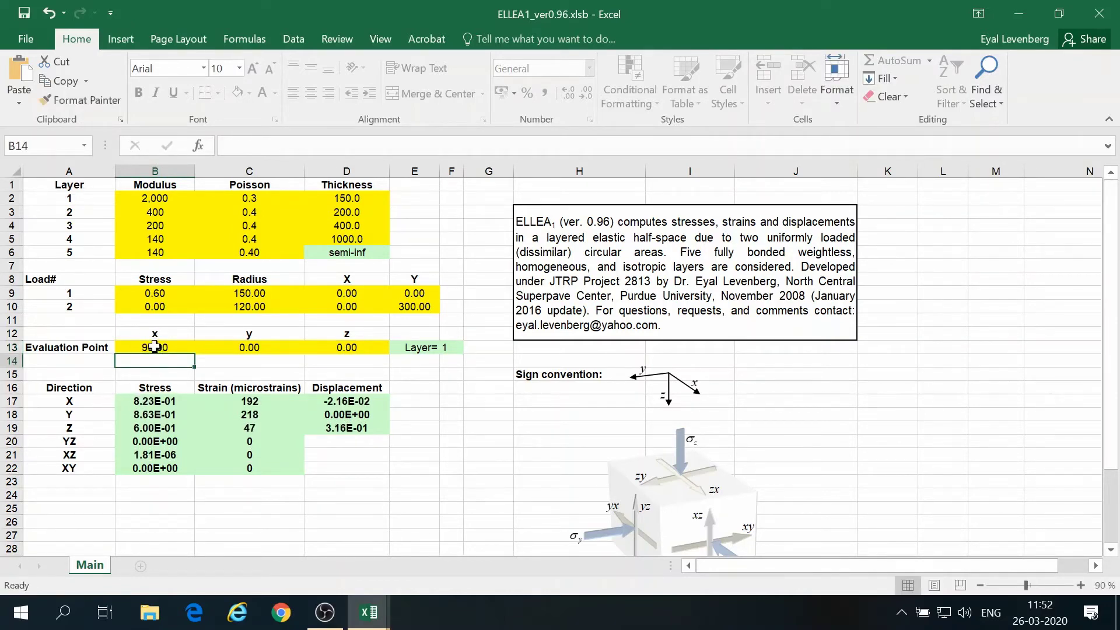
In FWD Results, enter label x= in B13 (right-aligned) and value 999 in C13 (left-aligned).
mouse_move(370, 610)
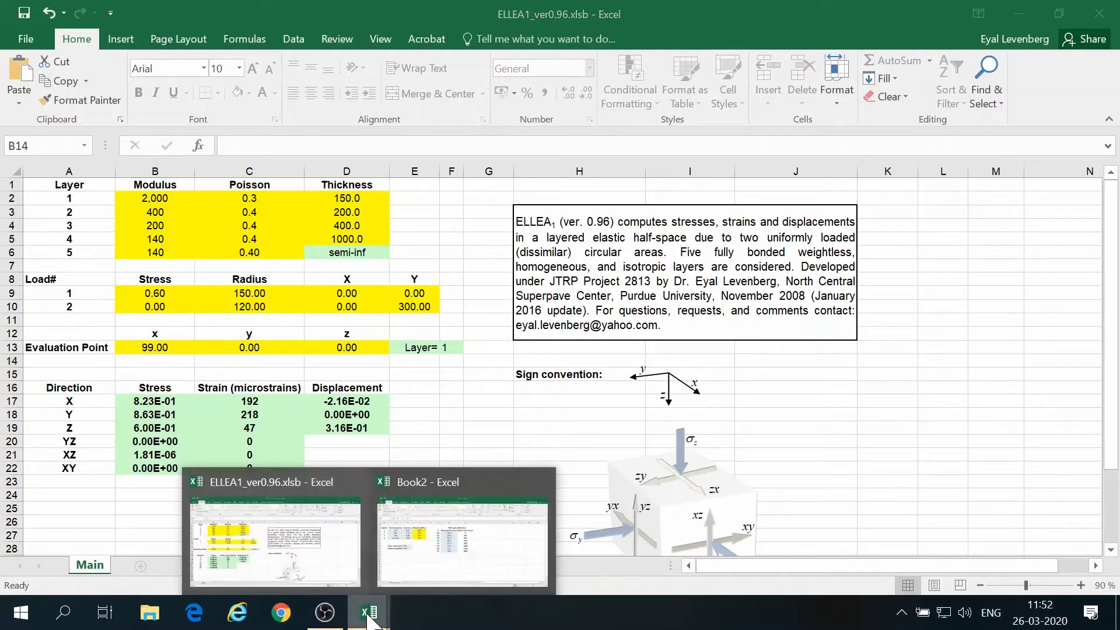
click(452, 537)
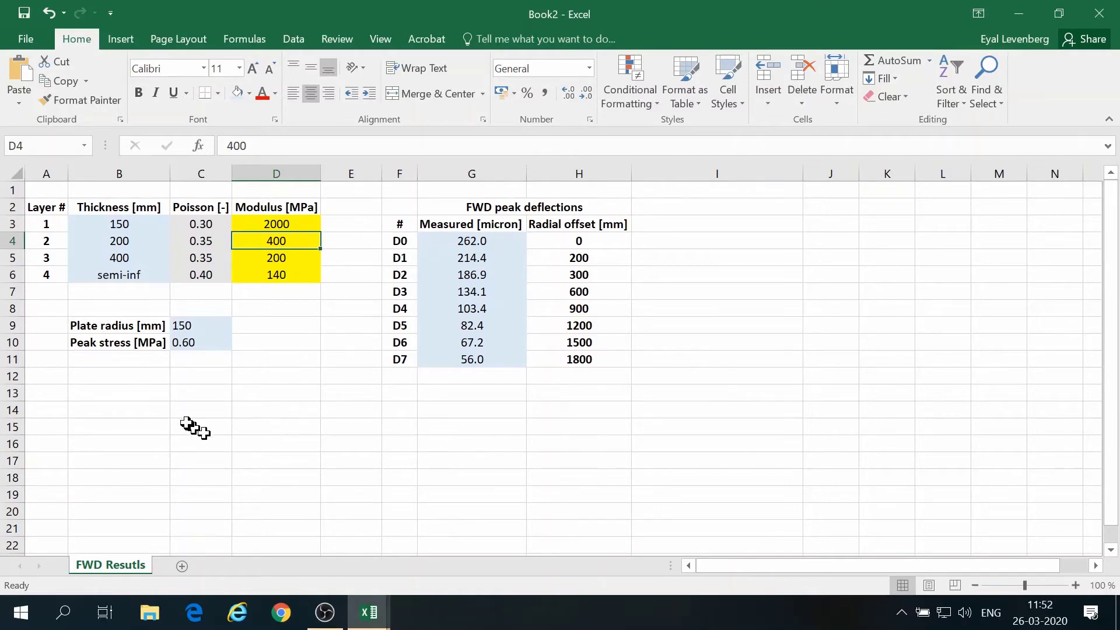
click(145, 395)
text(x=)
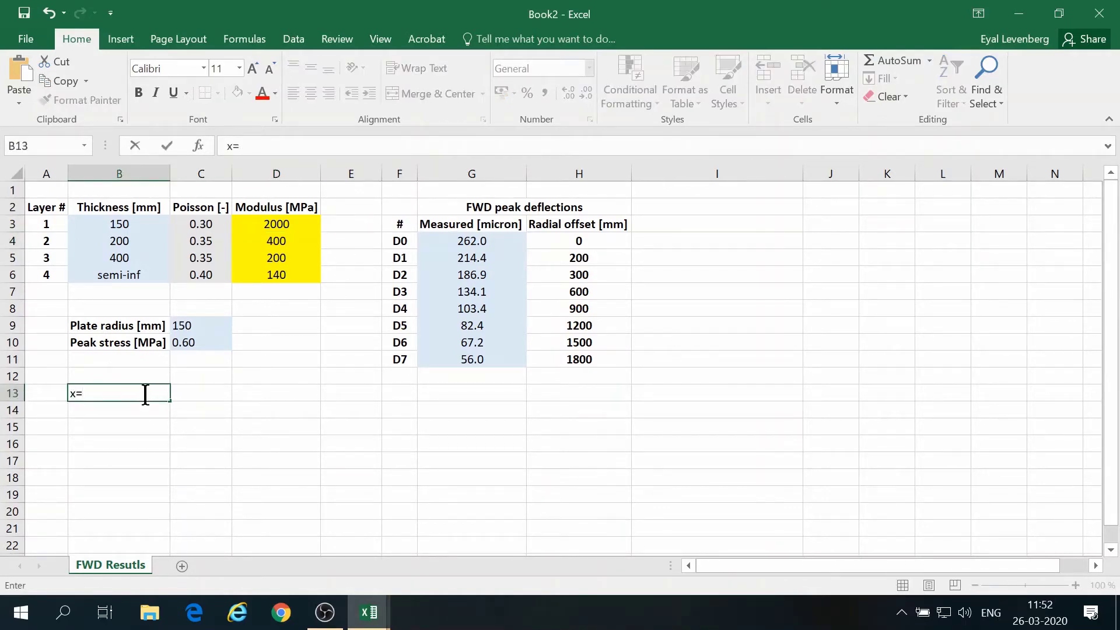
key(Tab)
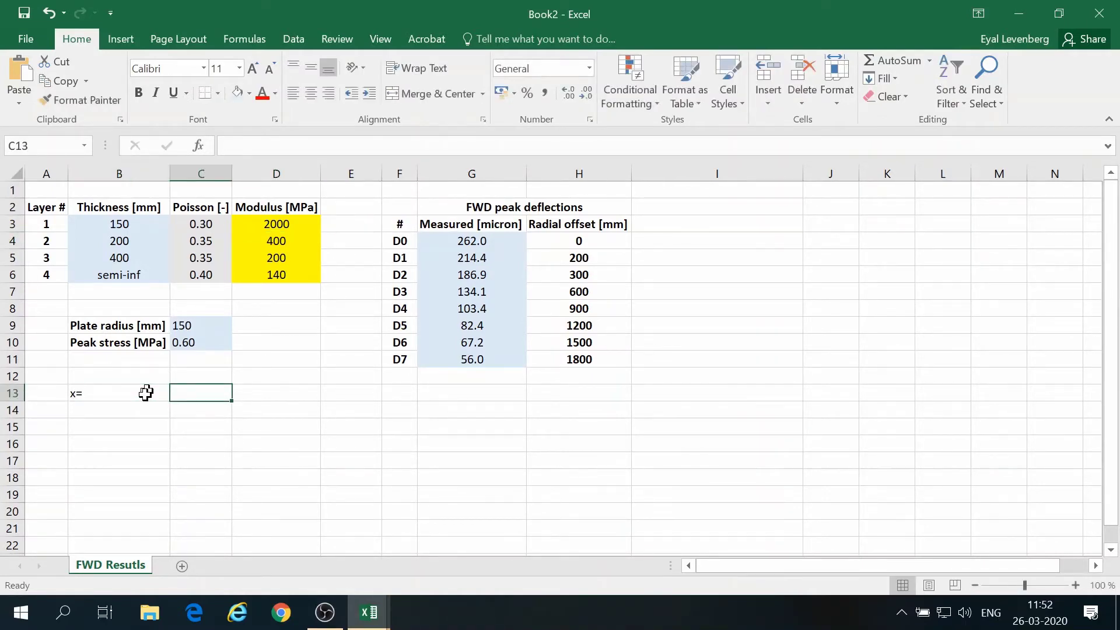
text(999)
key(Return)
click(145, 394)
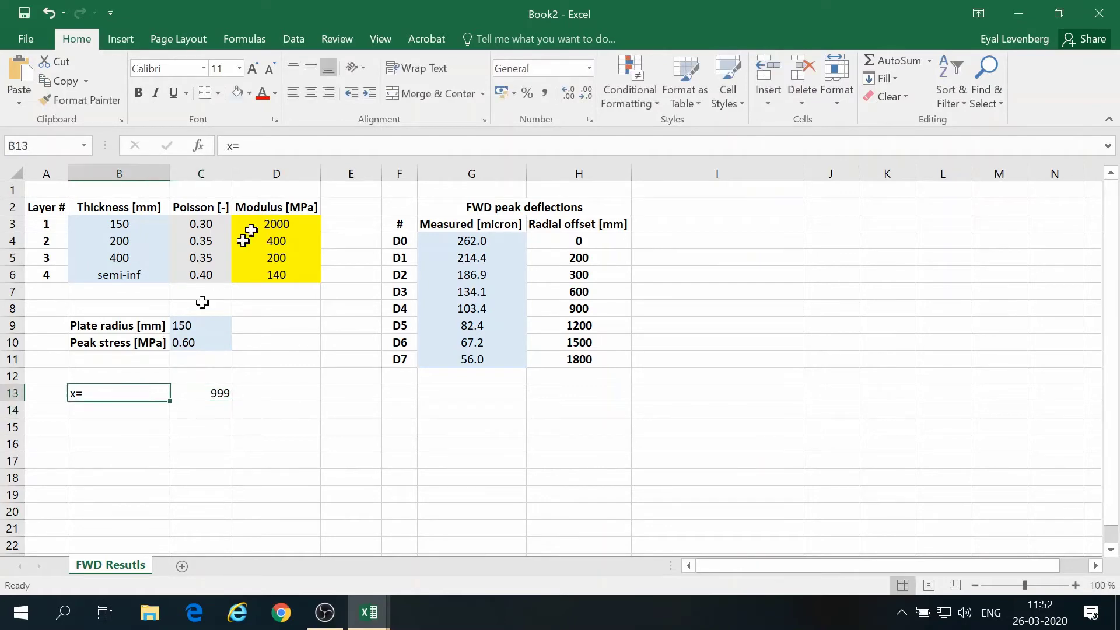
click(329, 93)
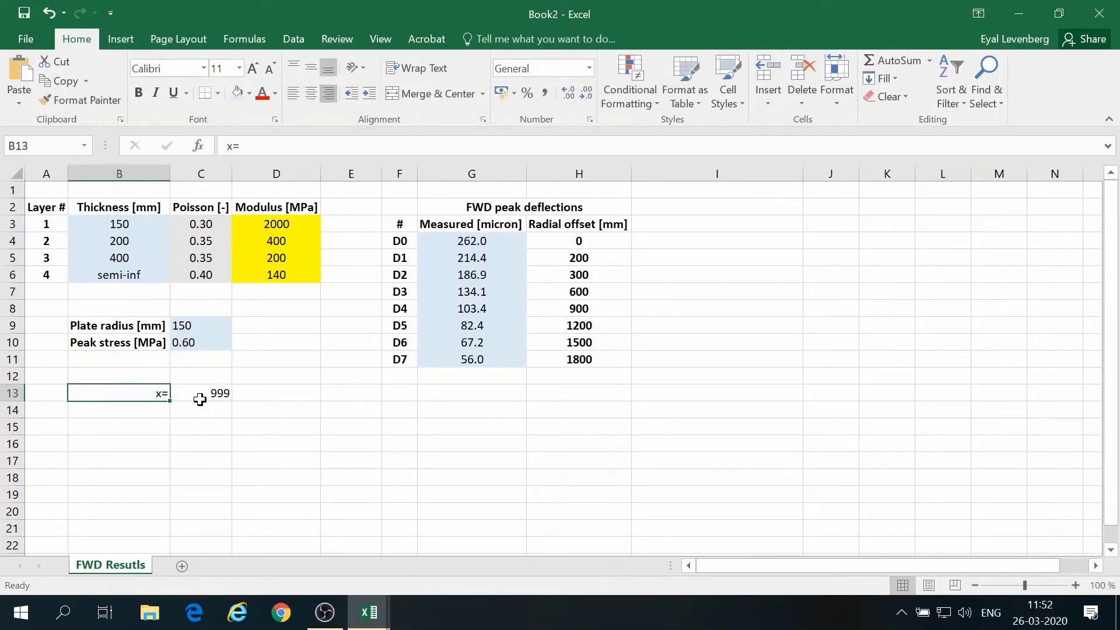
click(200, 395)
click(293, 93)
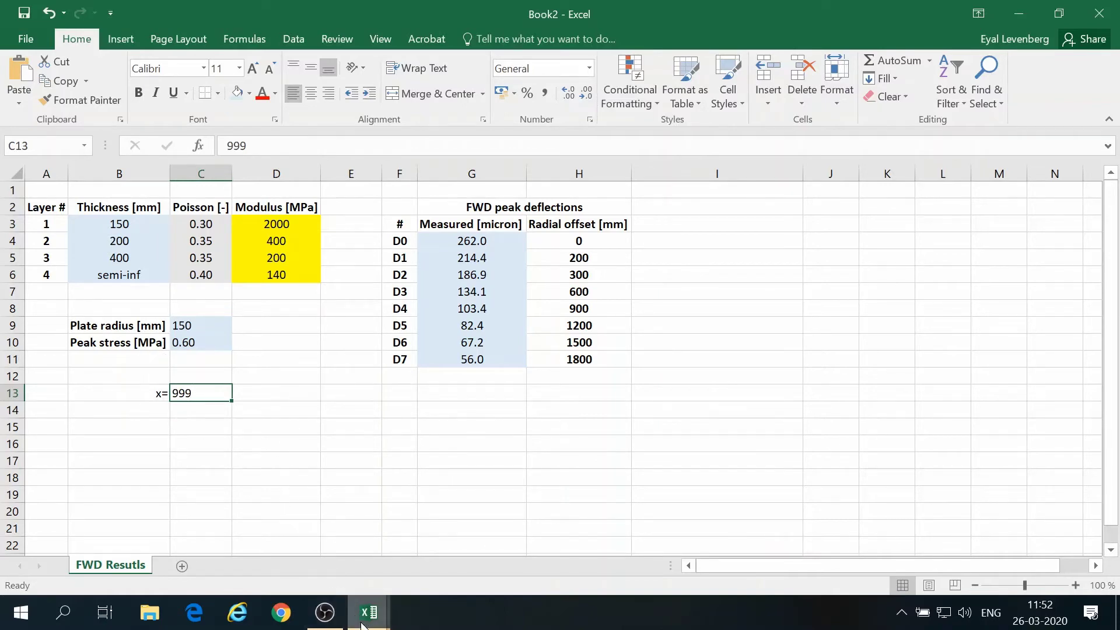
Link ELLEA1's evaluation point x in B13 to FWD Results C13, giving 999.00.
mouse_move(367, 611)
click(303, 557)
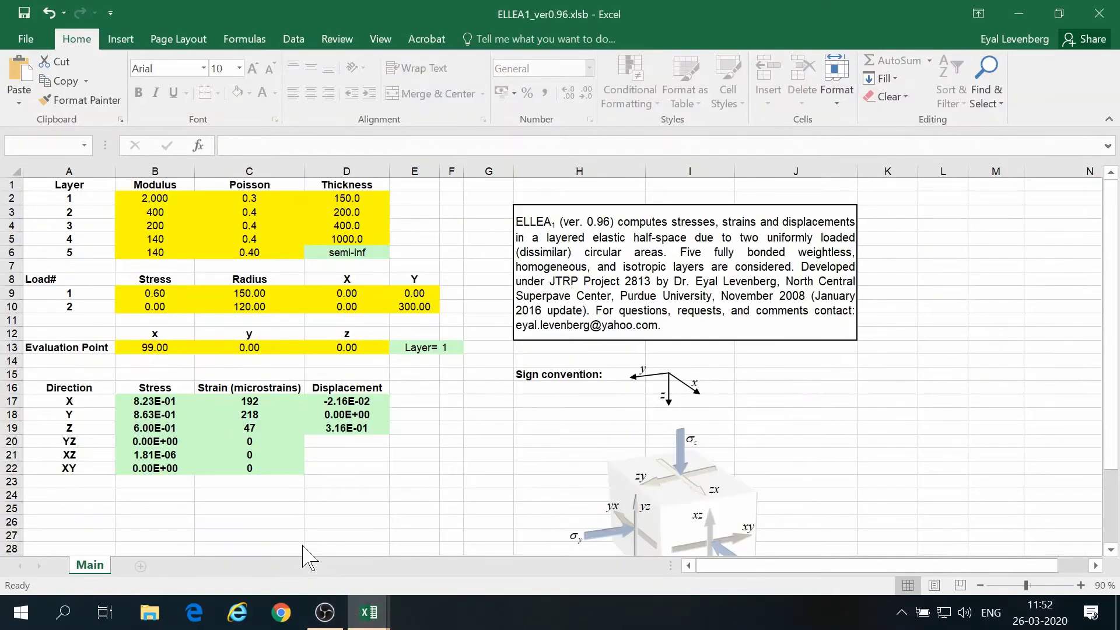
click(162, 347)
text(=)
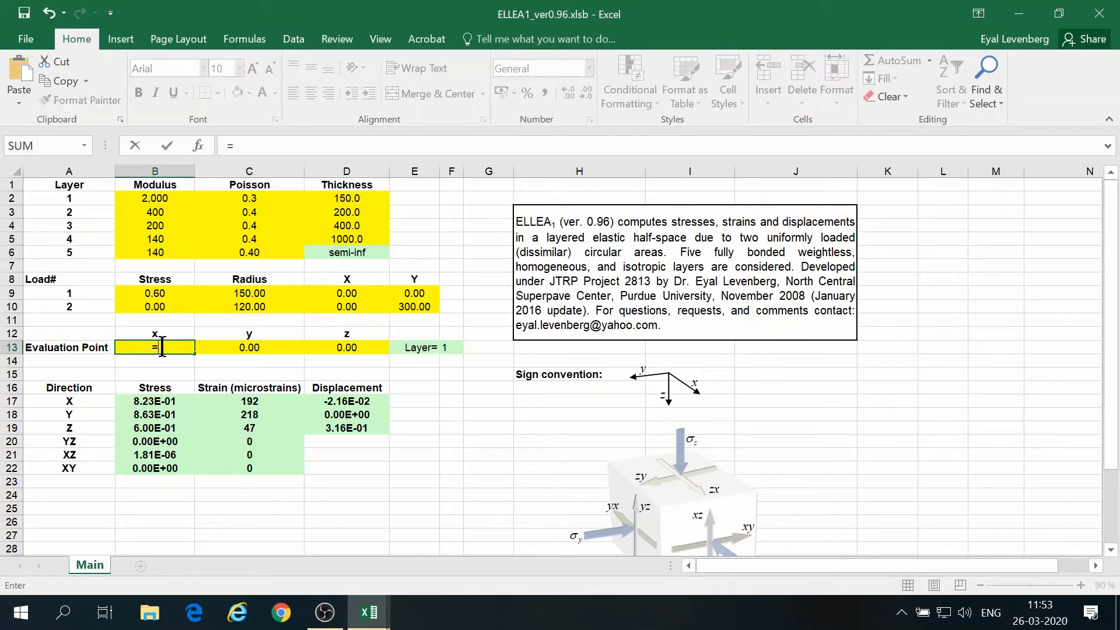
mouse_move(368, 611)
click(413, 536)
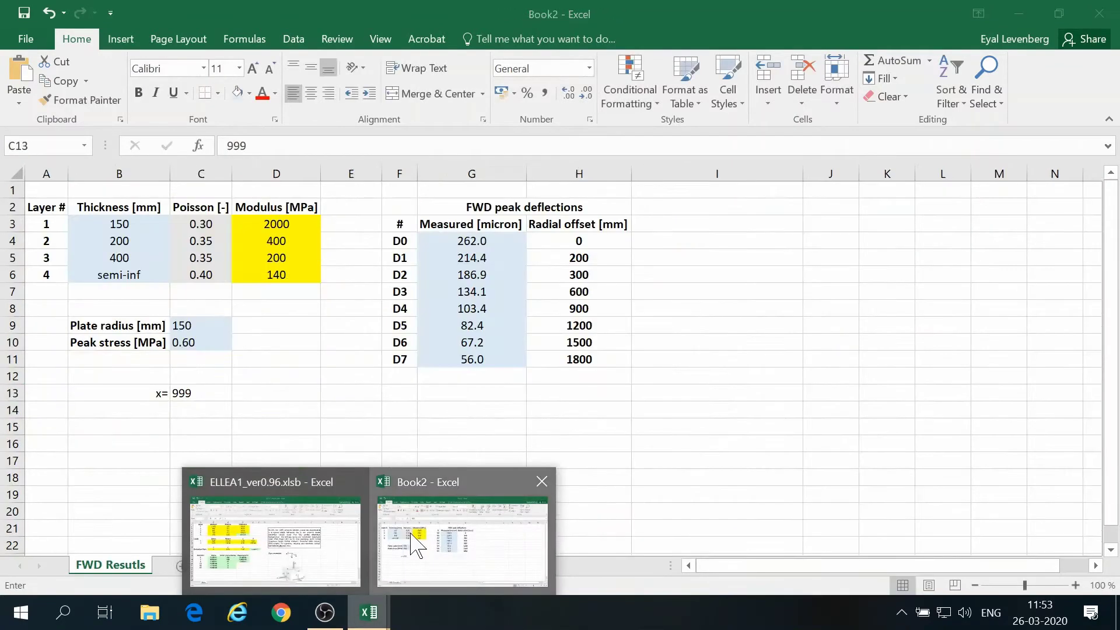
click(193, 396)
key(Return)
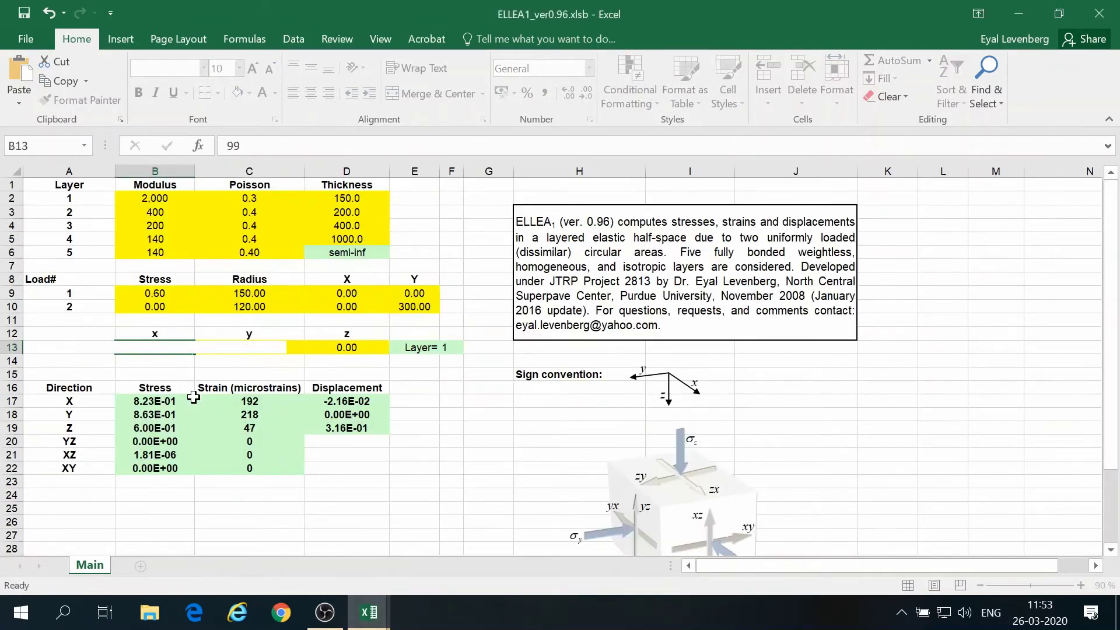
Shade the x value cell C13 in FWD Results light orange.
mouse_move(376, 623)
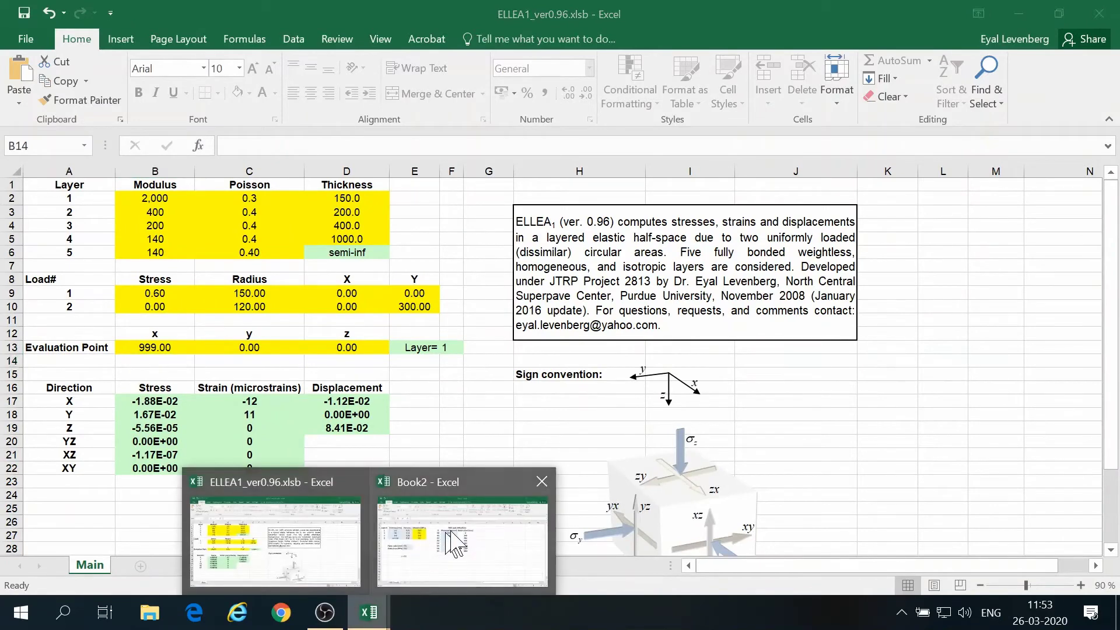
click(453, 575)
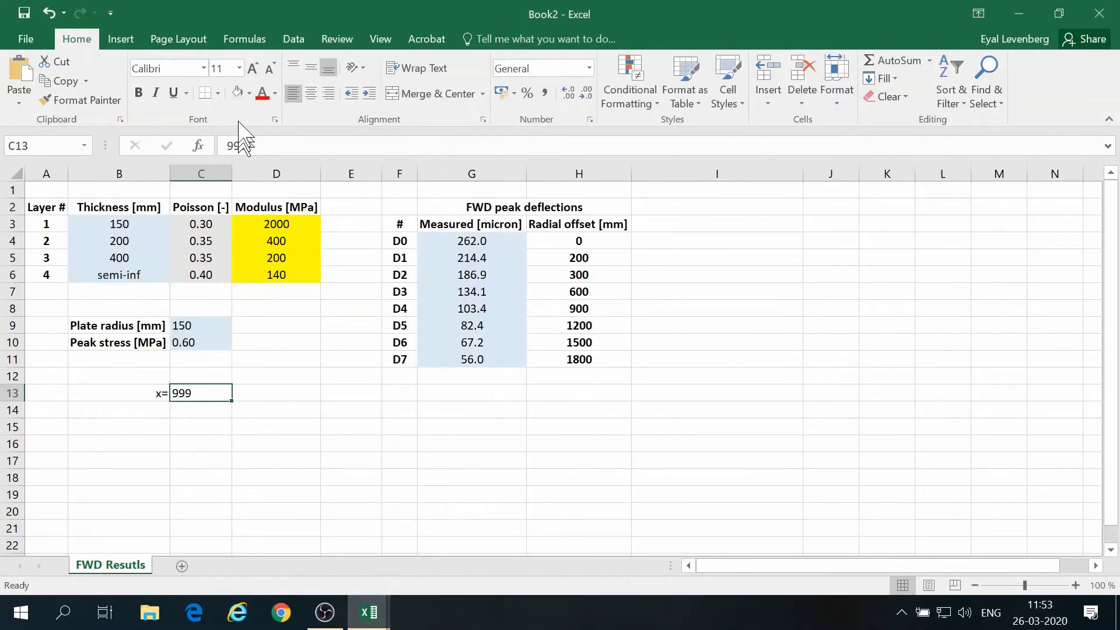
click(249, 94)
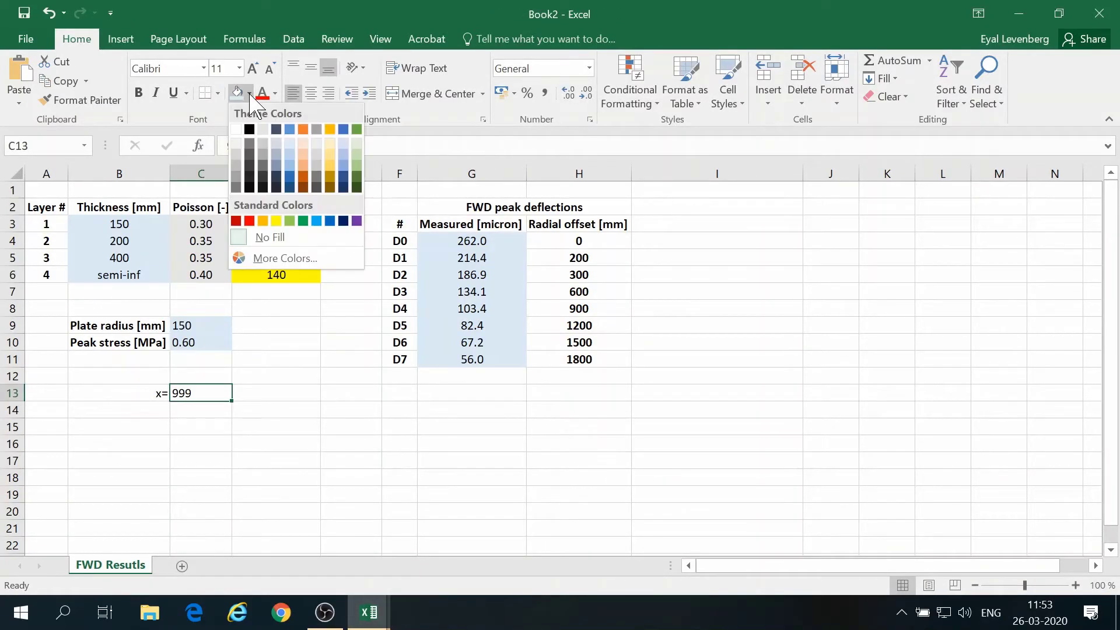
click(304, 155)
click(220, 441)
Change the x value to 888 and confirm ELLEA1's linked B13 picks it up.
click(205, 394)
text(9)
key(Return)
click(202, 389)
text(888)
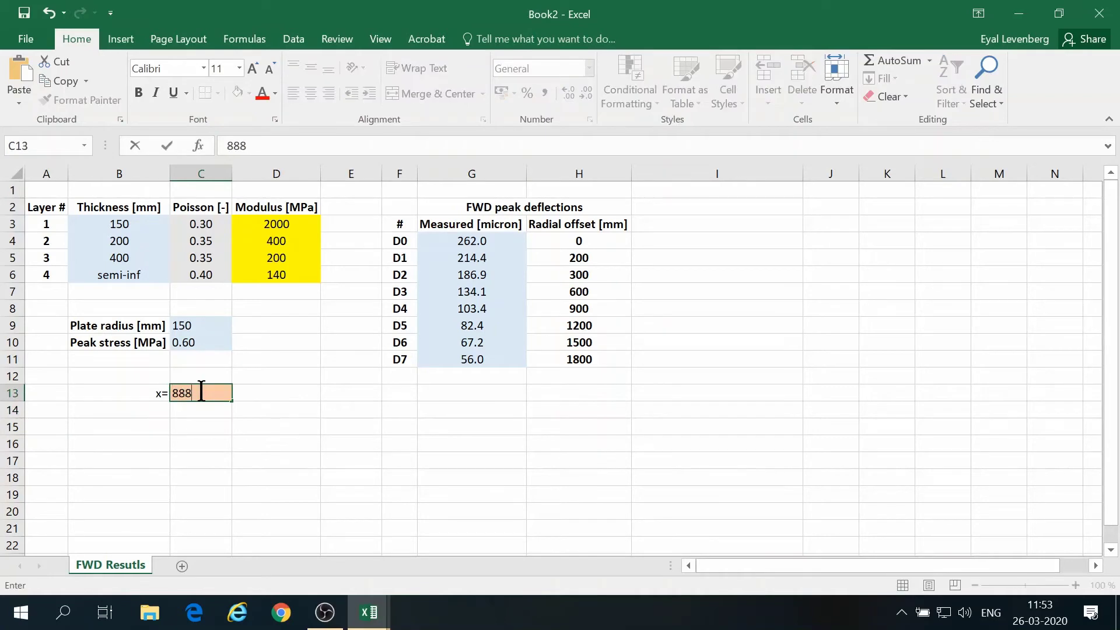
key(Return)
mouse_move(368, 610)
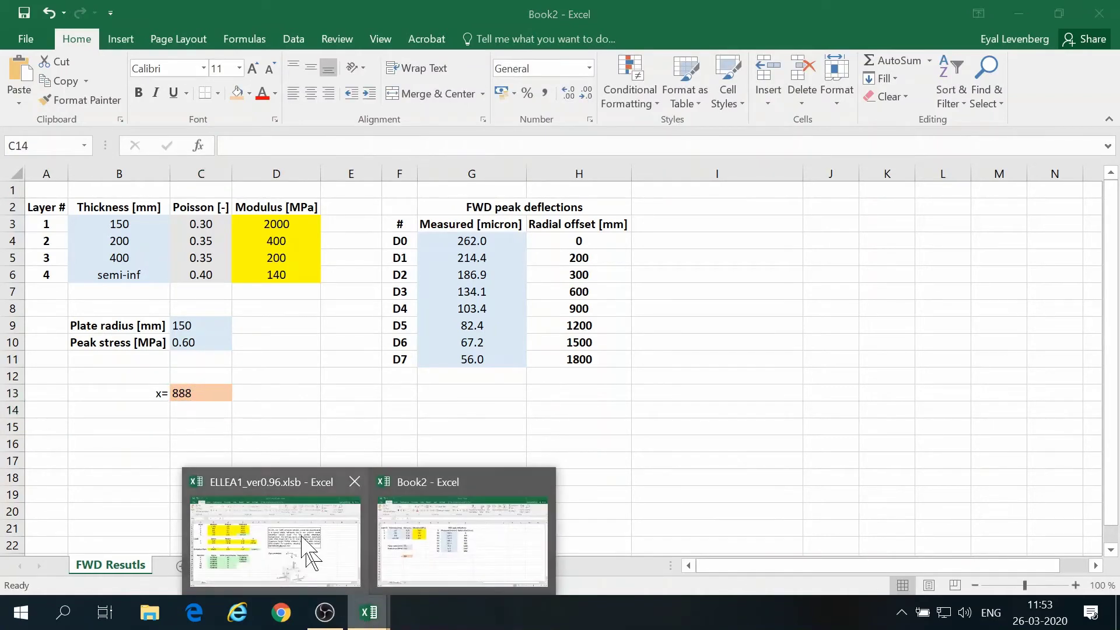
click(305, 540)
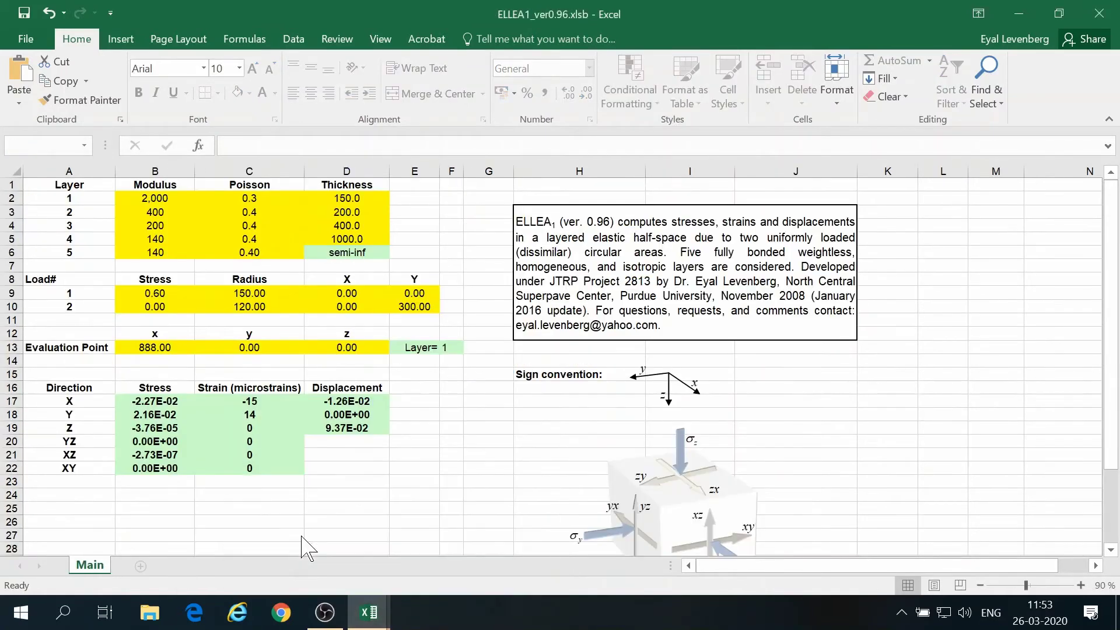
click(159, 348)
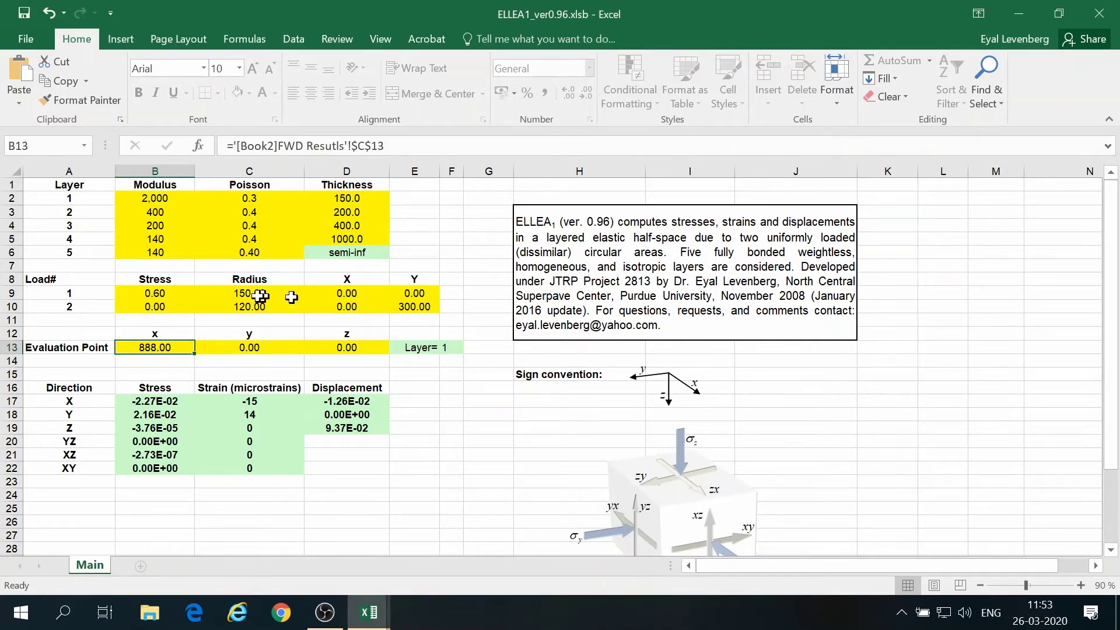
Set layer 2's modulus in D4 of FWD Results to 460.
mouse_move(366, 606)
click(401, 561)
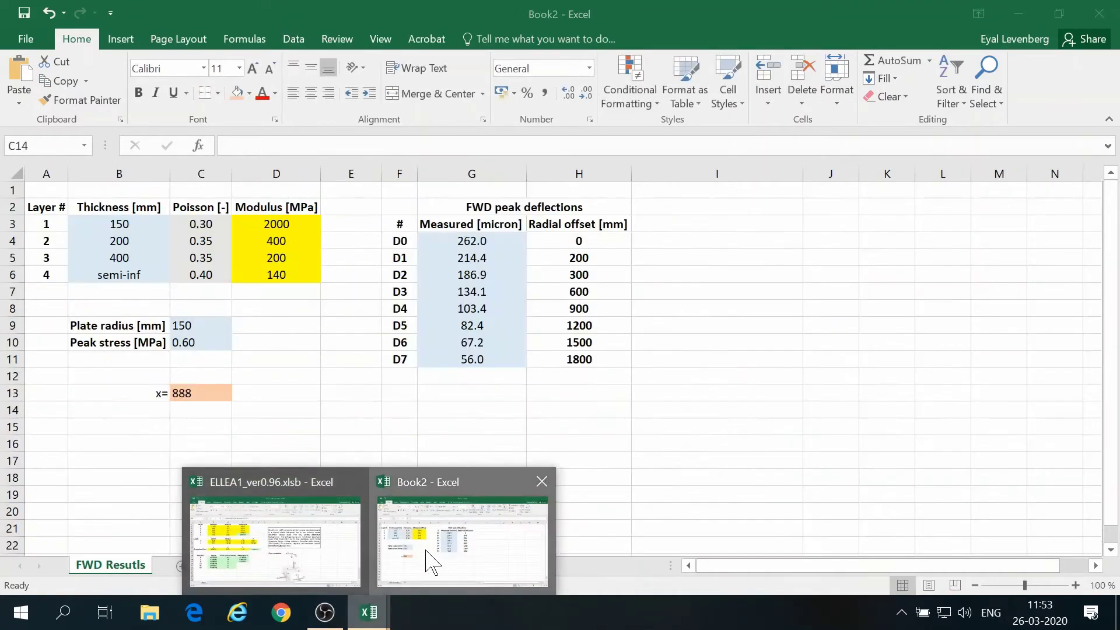
click(292, 237)
text(4)
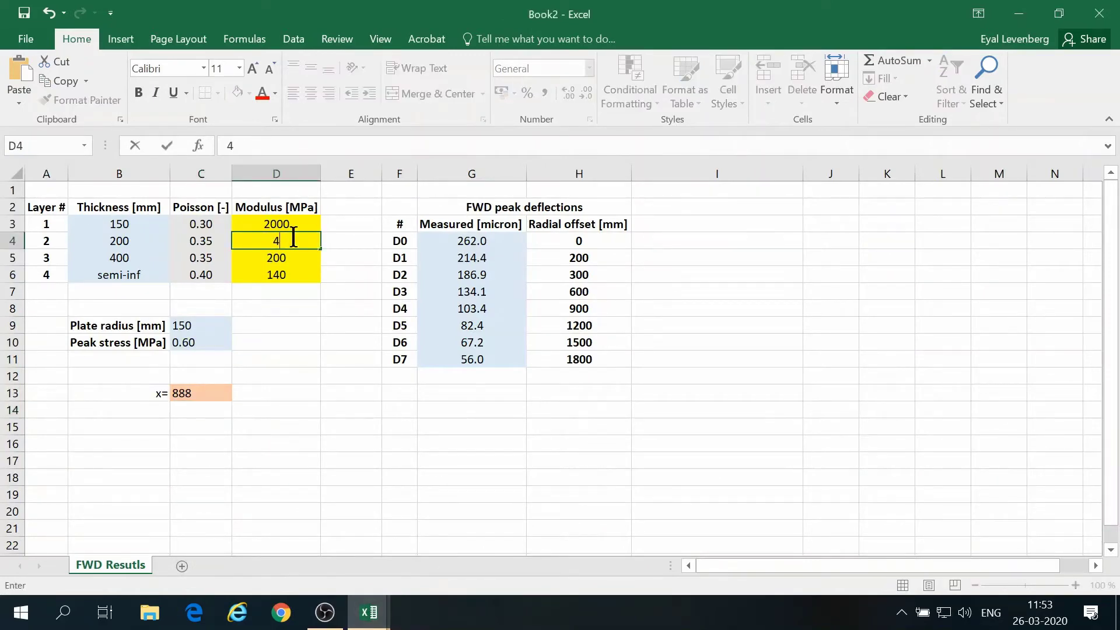
key(Return)
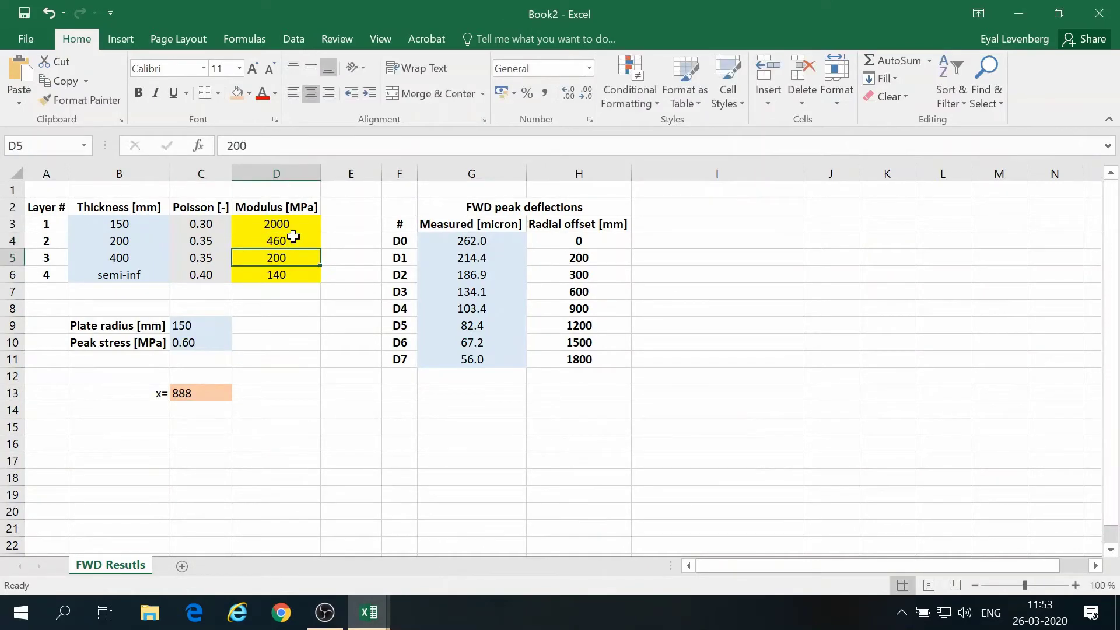
Check ELLEA1's linked layer 2 modulus input.
mouse_move(371, 614)
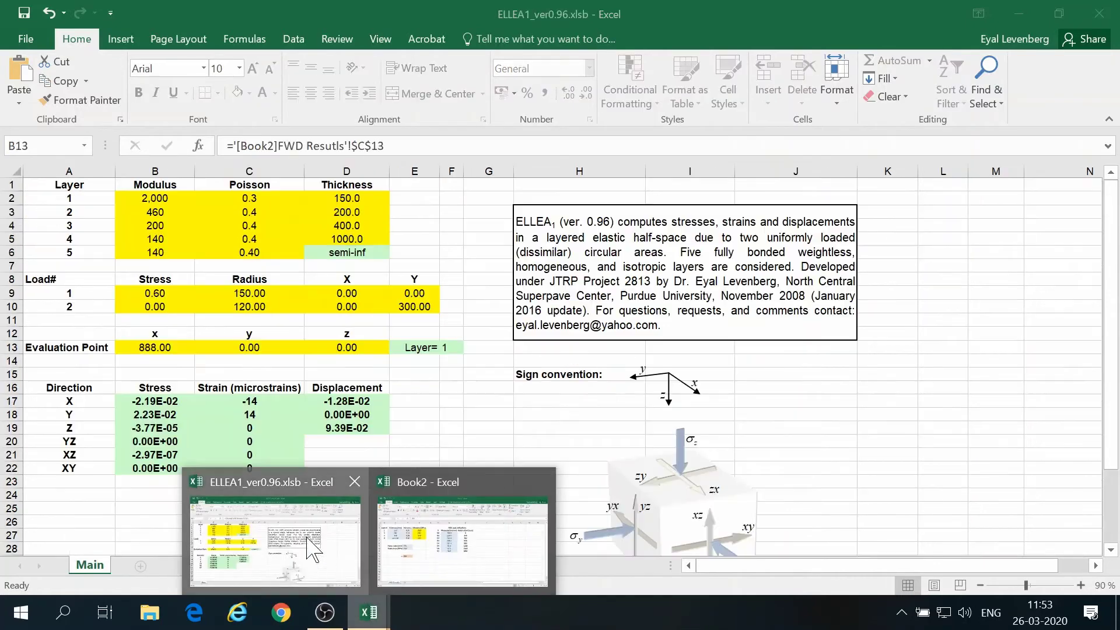
click(275, 540)
click(158, 212)
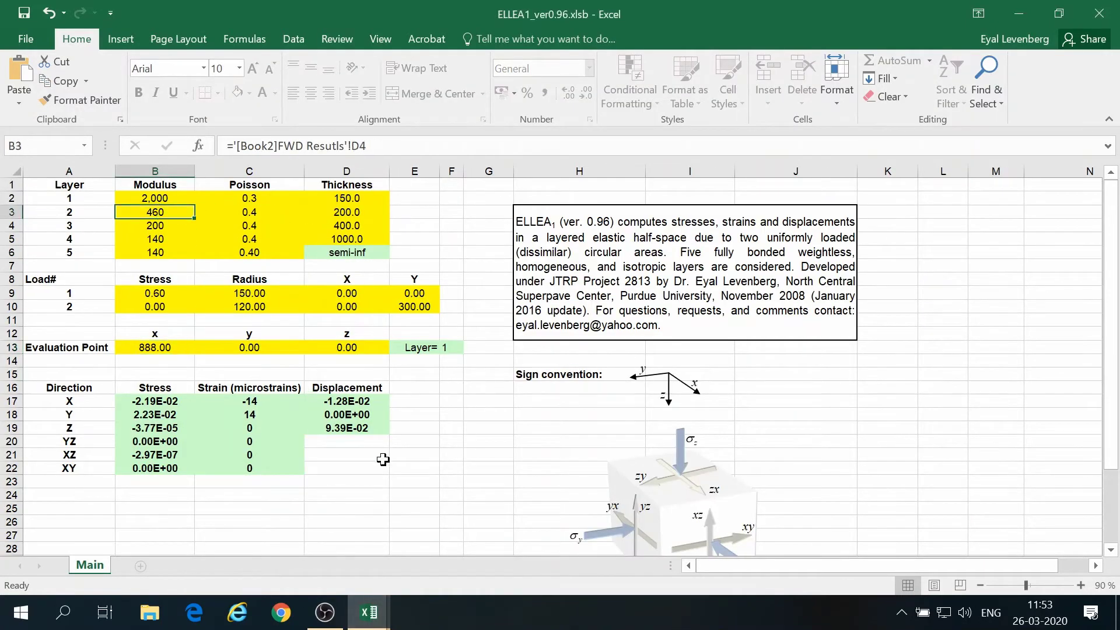
Back in FWD Results, review measured deflections G4:G11, radial offsets H4:H11 and moduli D3:D6.
click(370, 612)
click(438, 537)
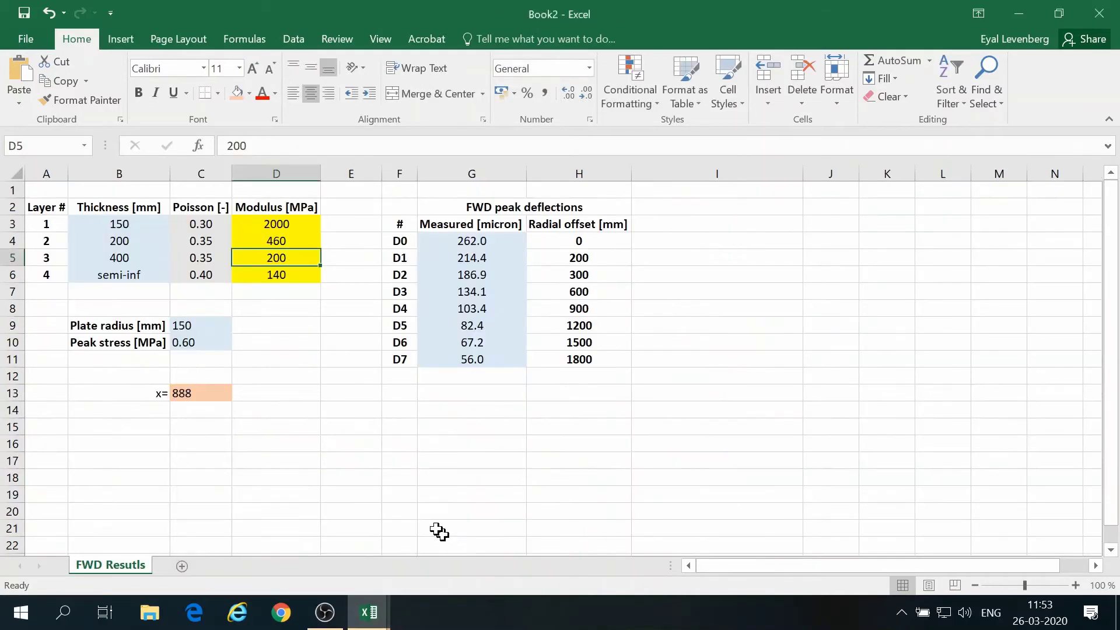
drag(452, 238, 450, 351)
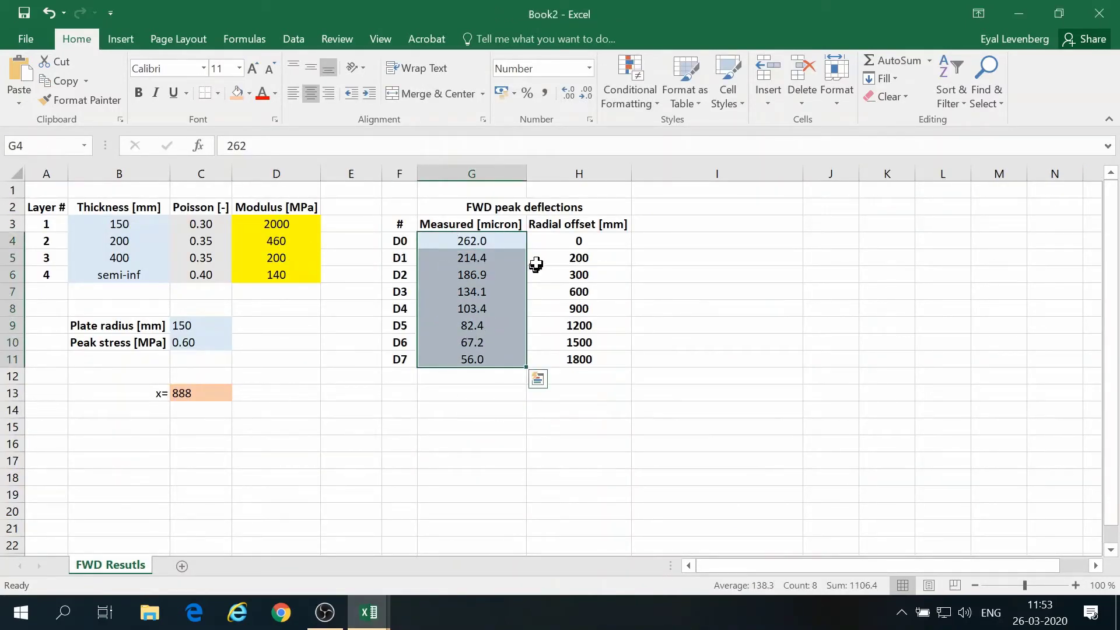
drag(548, 240, 555, 357)
click(550, 393)
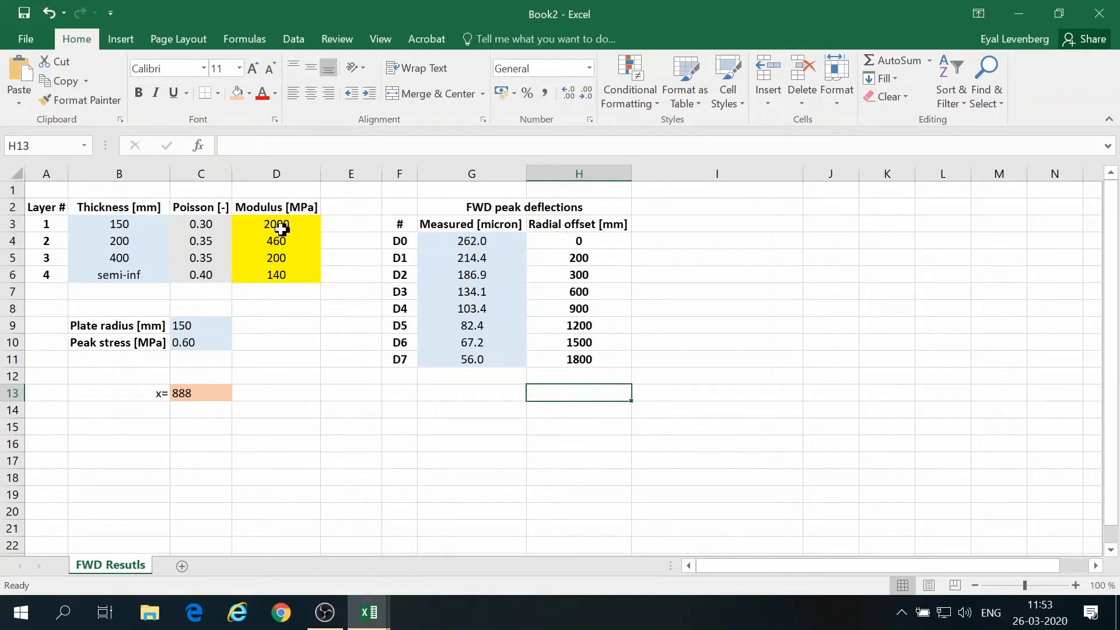
drag(279, 228, 260, 279)
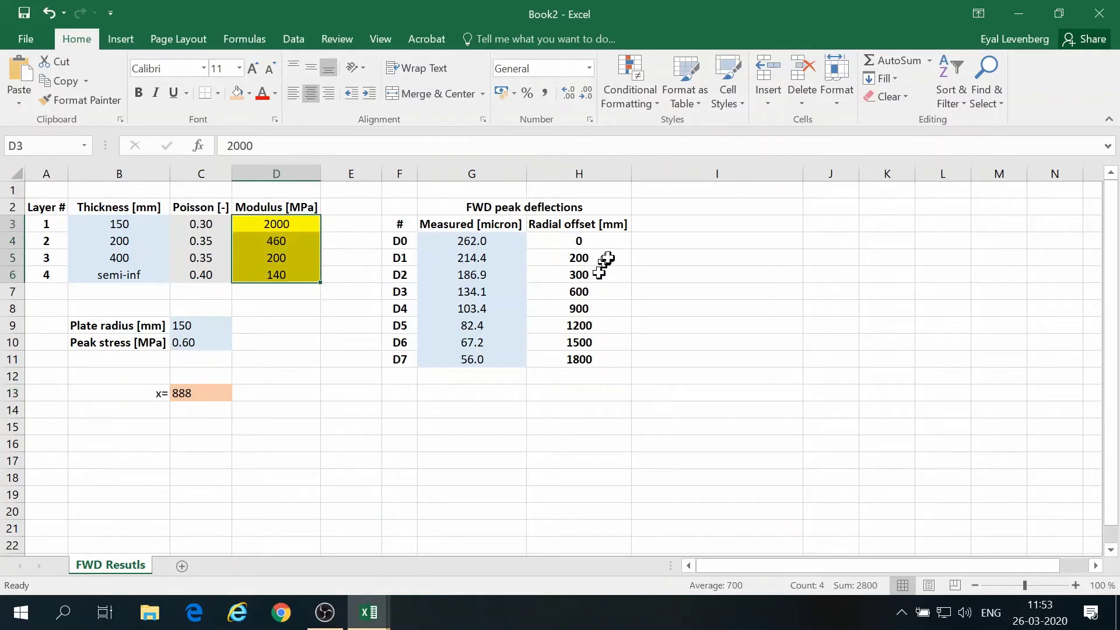
click(664, 228)
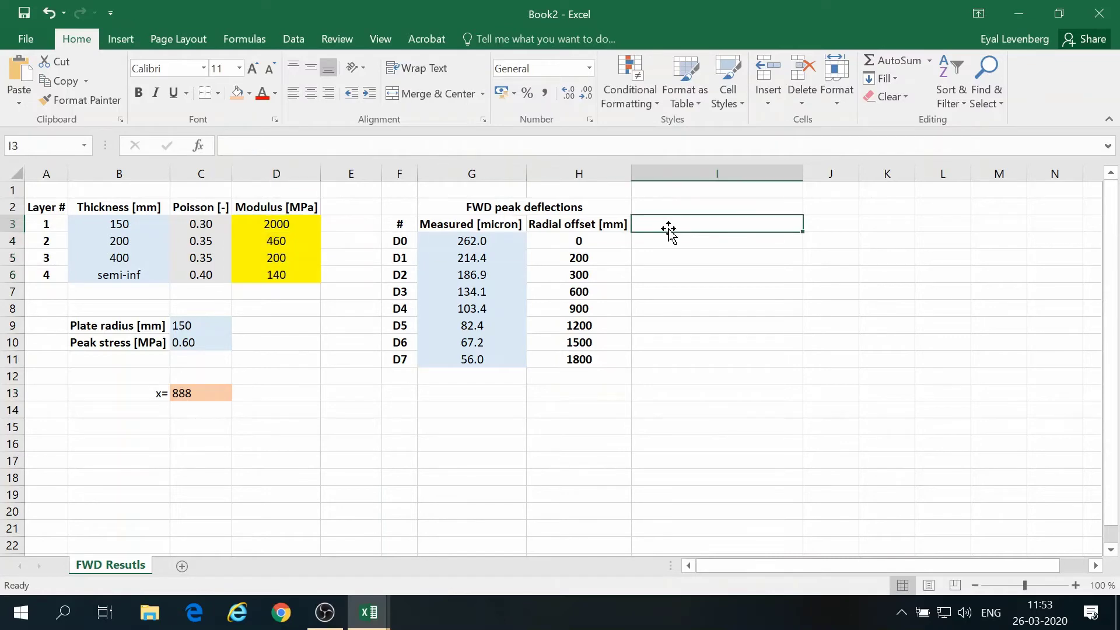
Make I3 pull ELLEA1's Main!D19 vertical displacement multiplied by 1000.
text(=)
click(210, 390)
key(Return)
click(708, 225)
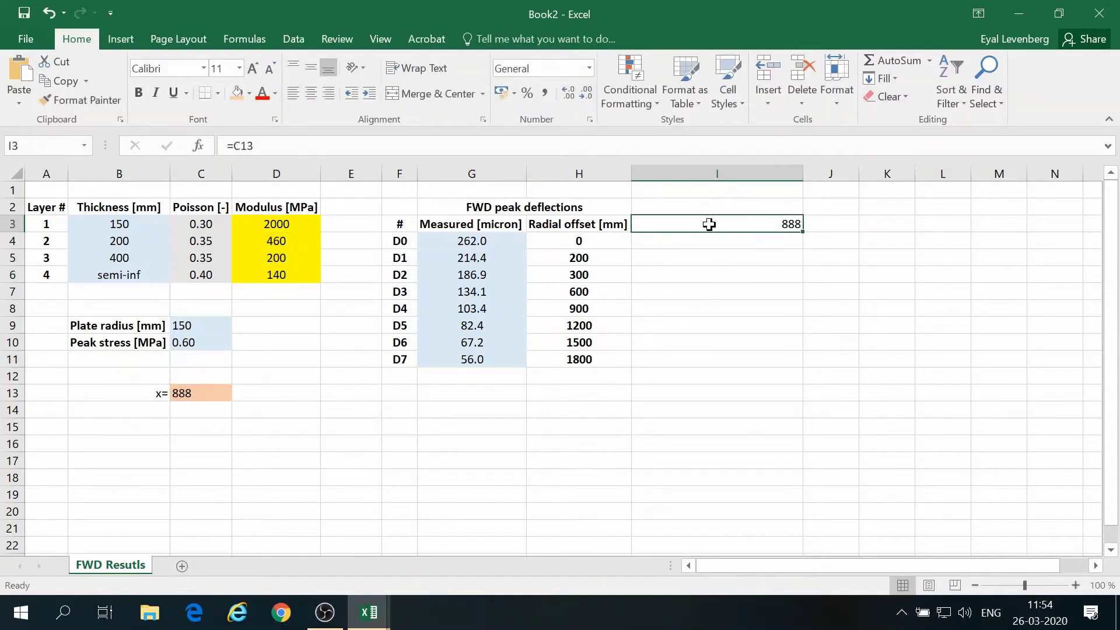
text(=)
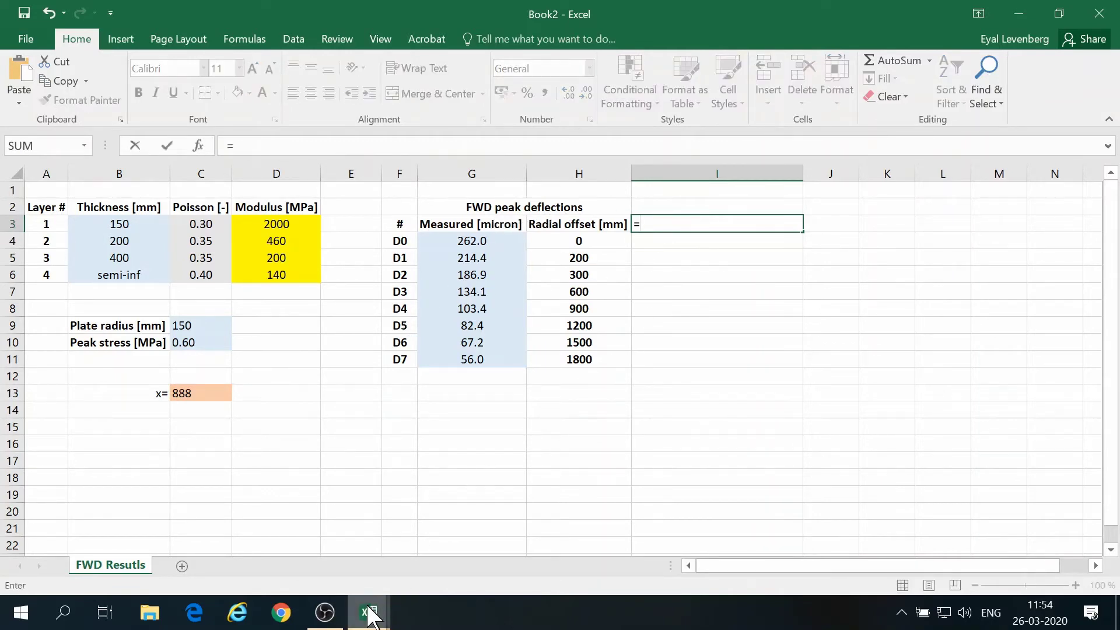
mouse_move(370, 610)
click(315, 568)
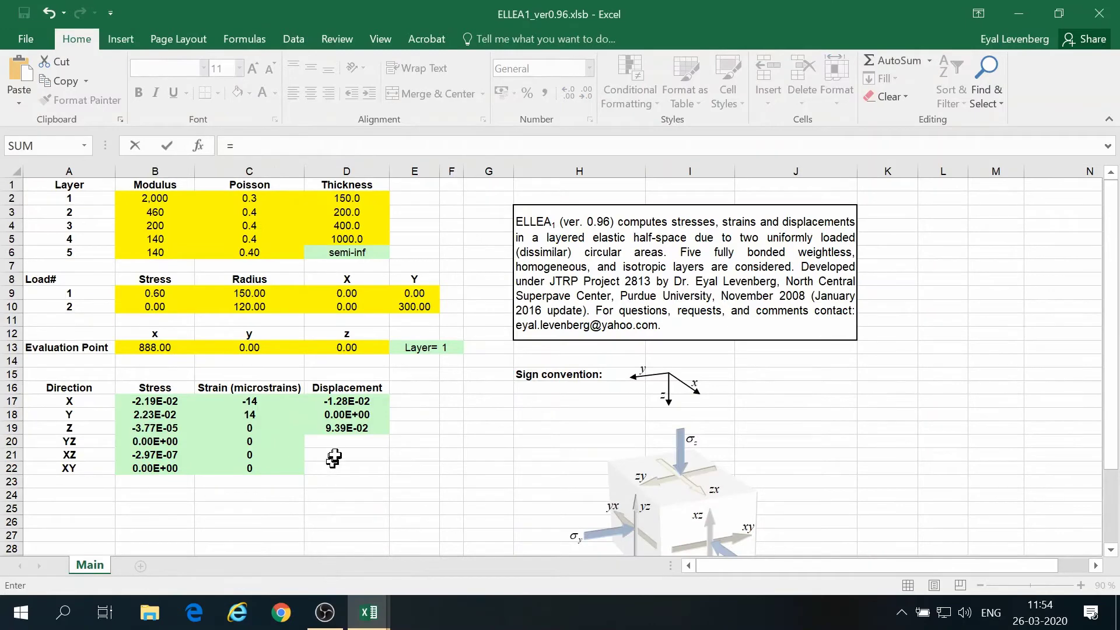
click(337, 427)
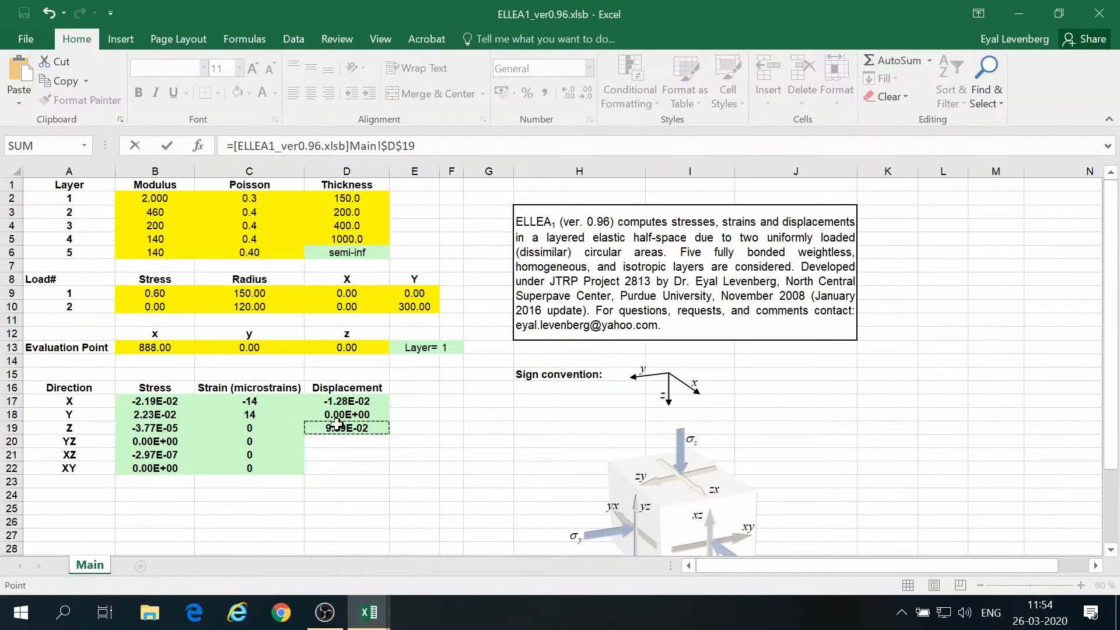
click(453, 147)
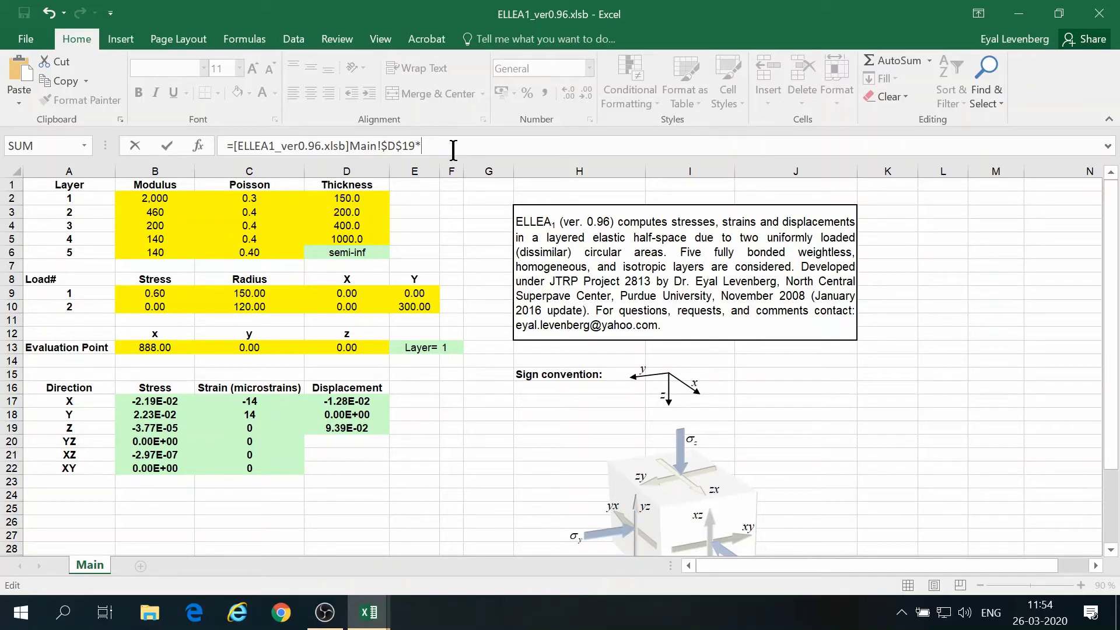
key(Return)
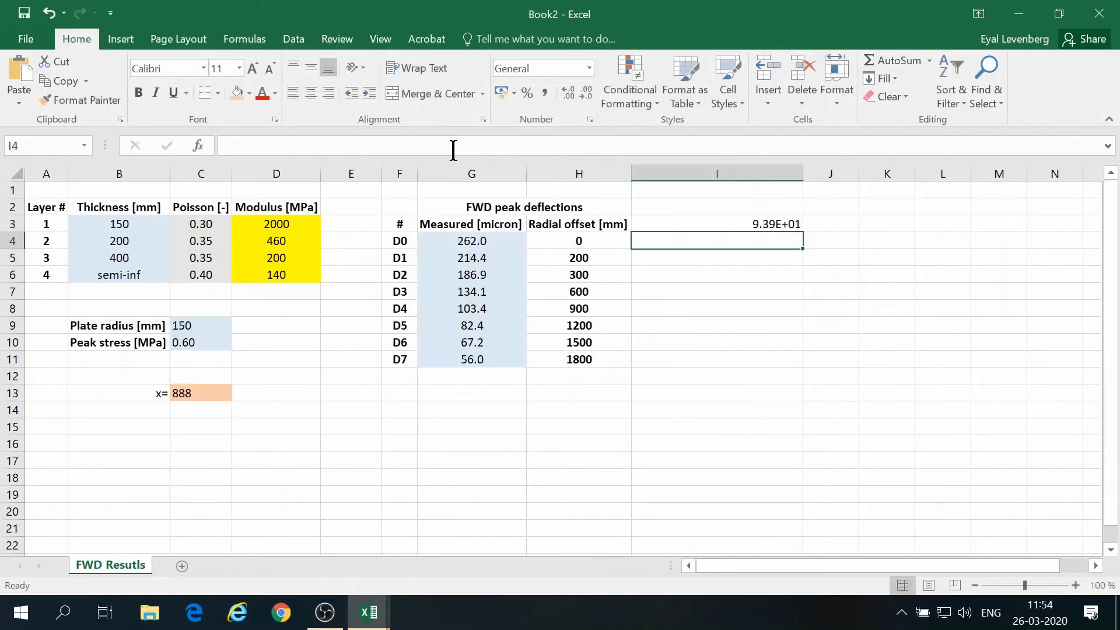
Centre I3, add one decimal, and bring up its Format Cells dialog.
click(687, 228)
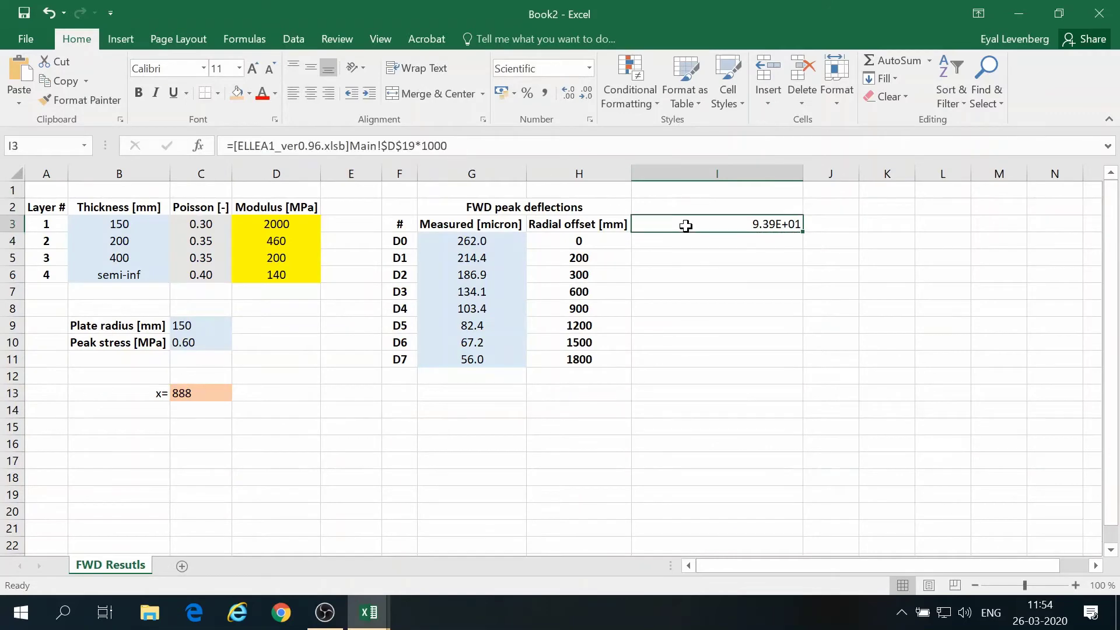
click(318, 93)
click(567, 95)
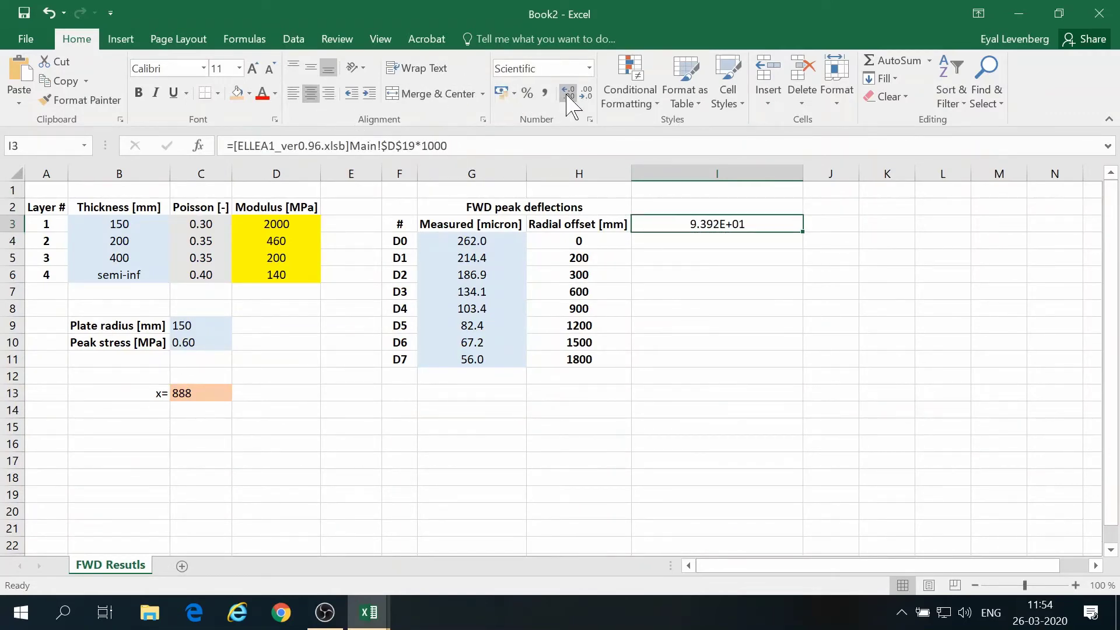
right_click(669, 229)
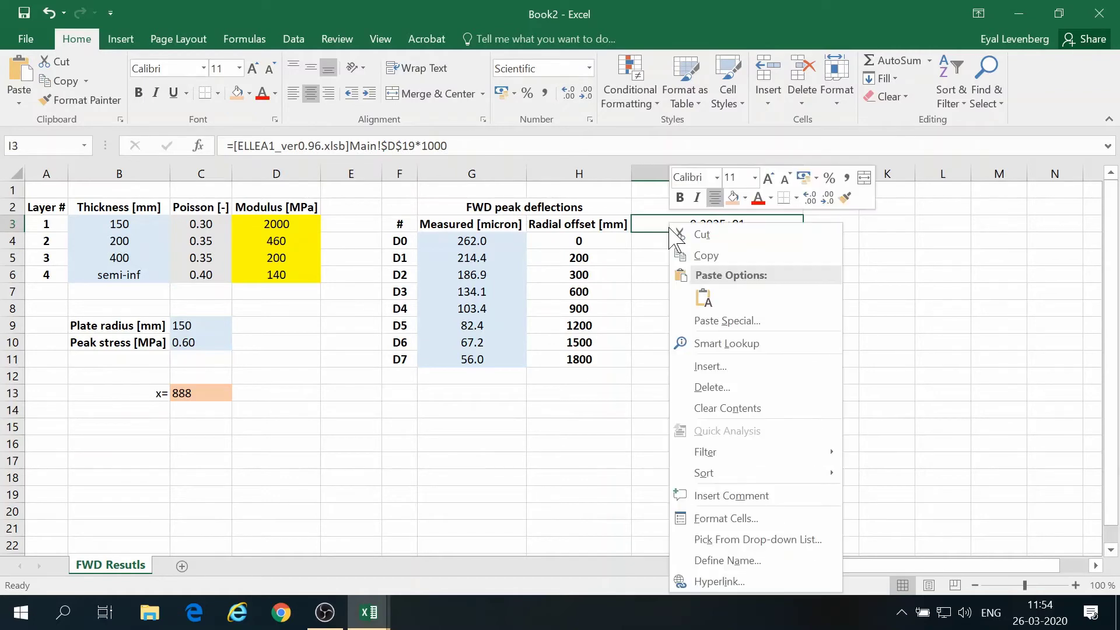
click(687, 519)
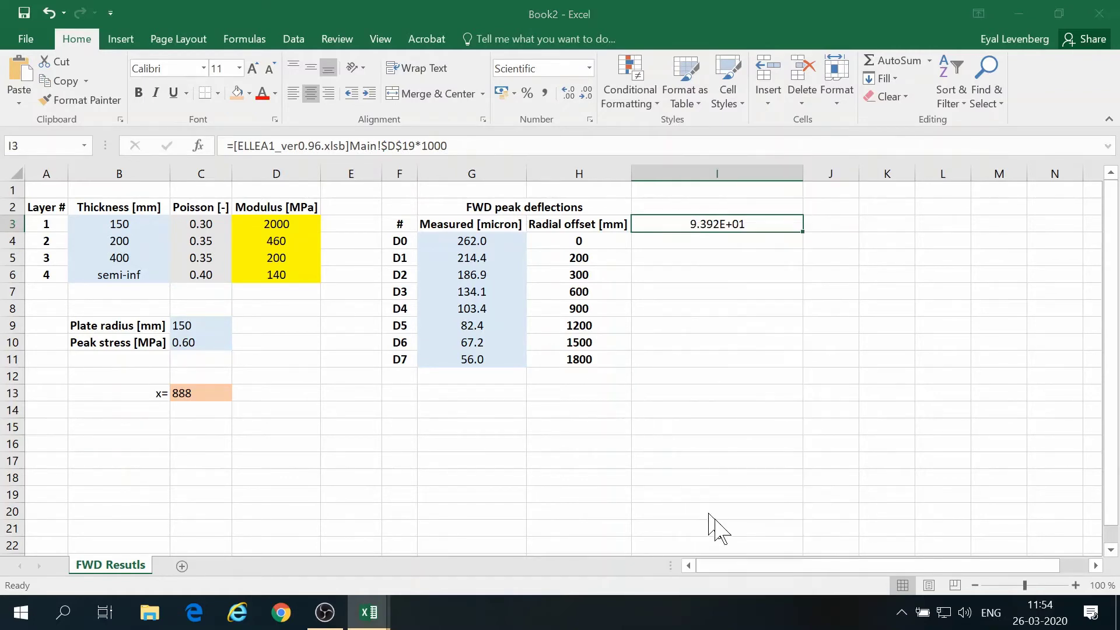
Format I3 as Number with 1 decimal place, showing 93.9.
click(520, 201)
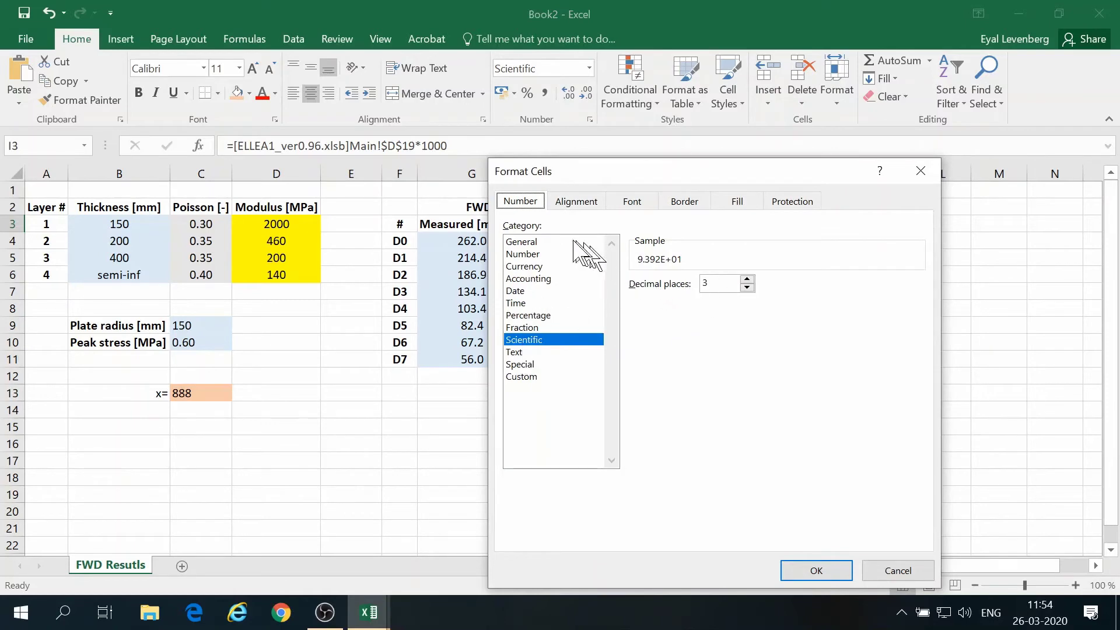
click(536, 254)
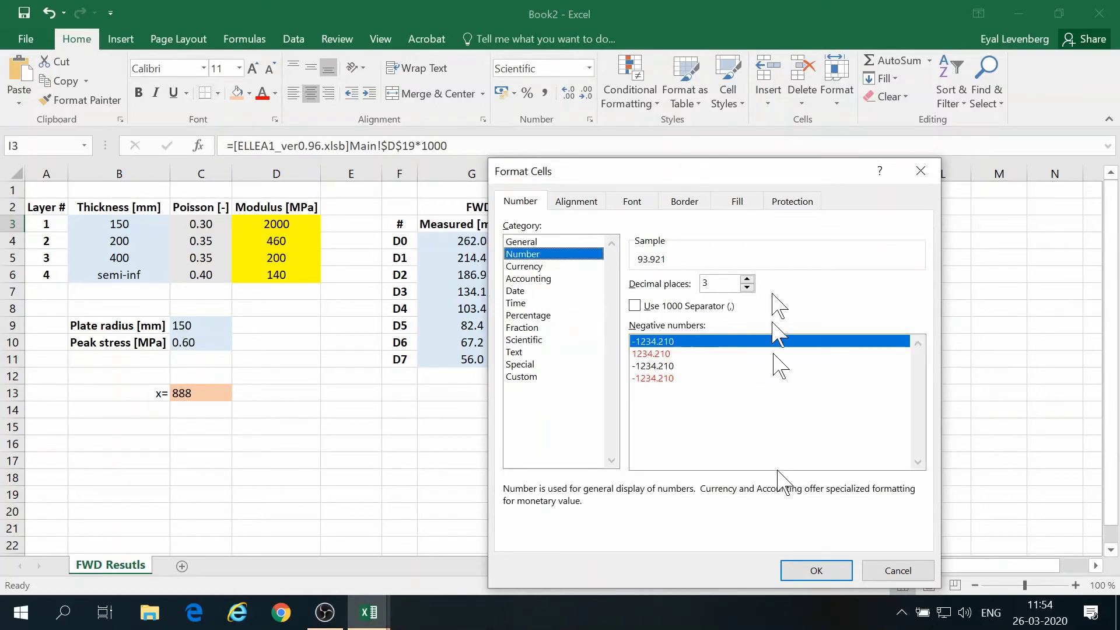
click(747, 287)
click(747, 287)
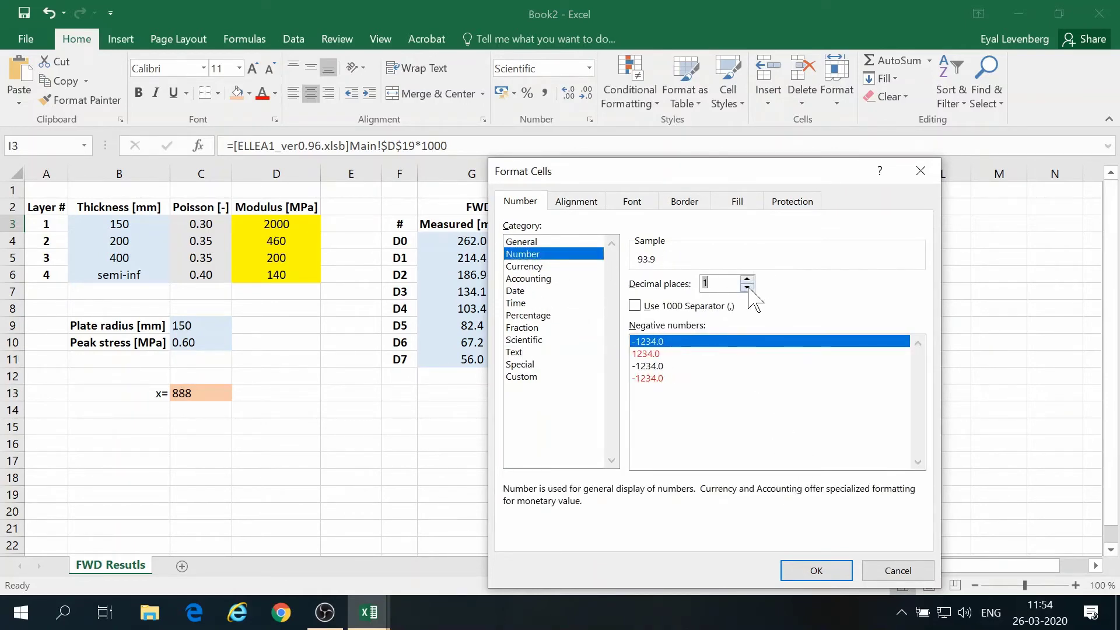
click(814, 571)
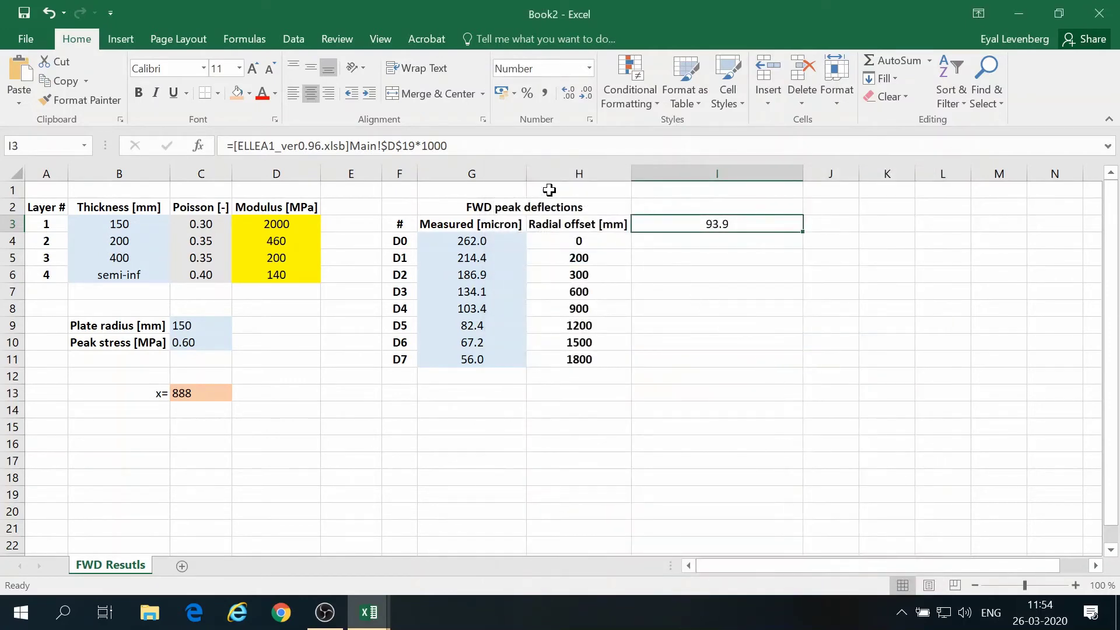
Give I3 an orange fill and bold text.
click(249, 94)
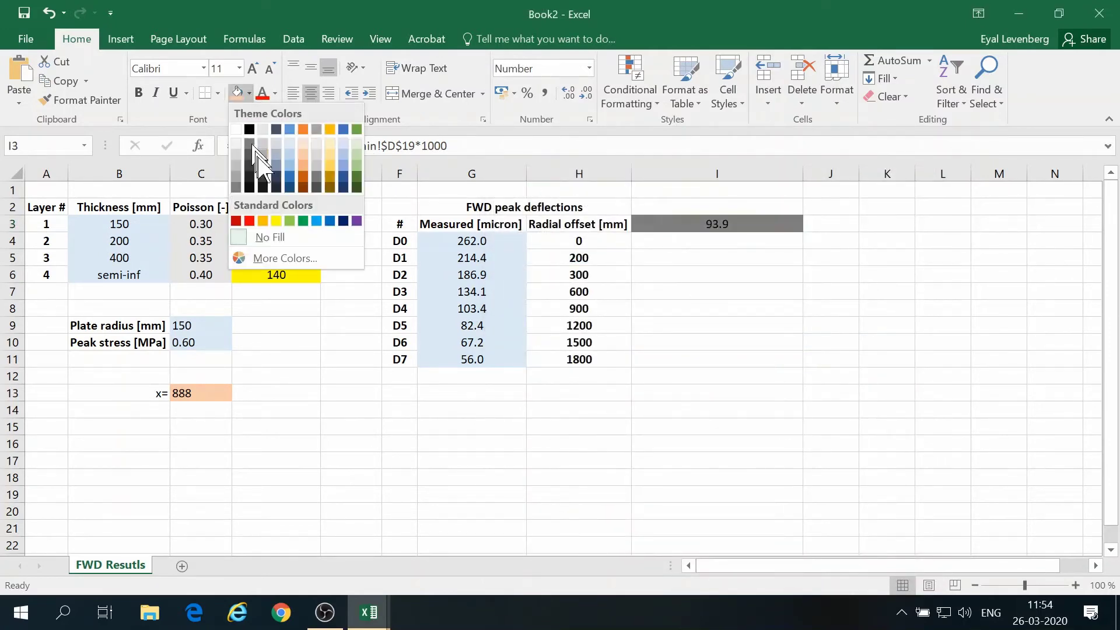
click(261, 220)
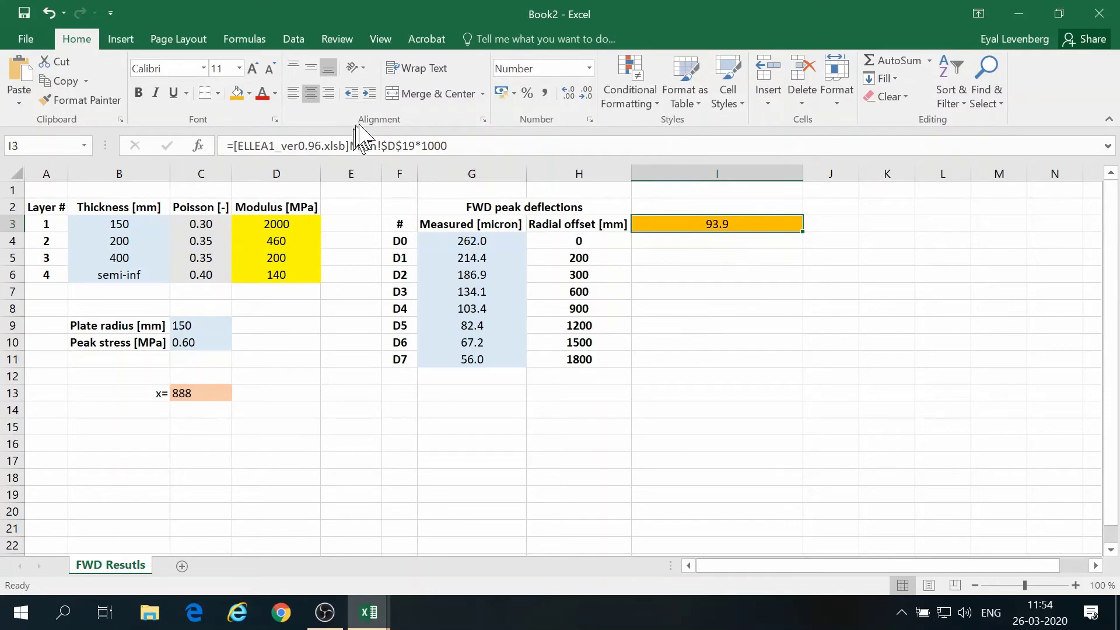
click(139, 93)
click(490, 224)
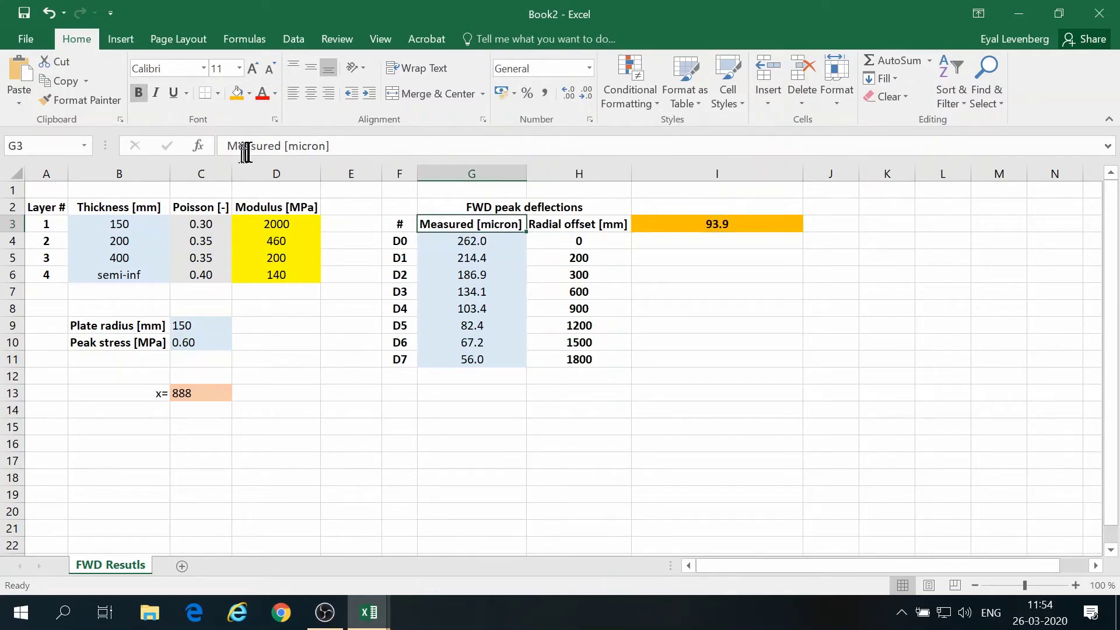
Add the header 'Calculated [micron]' in I2 and select the range H3:I11.
click(675, 208)
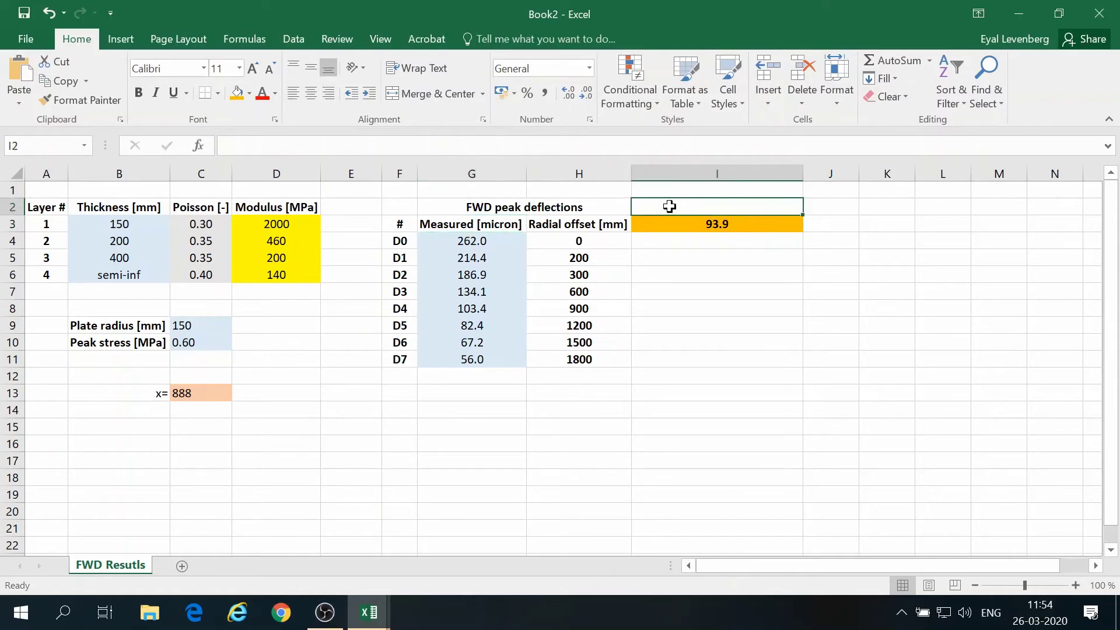
text(Calculated [micron)
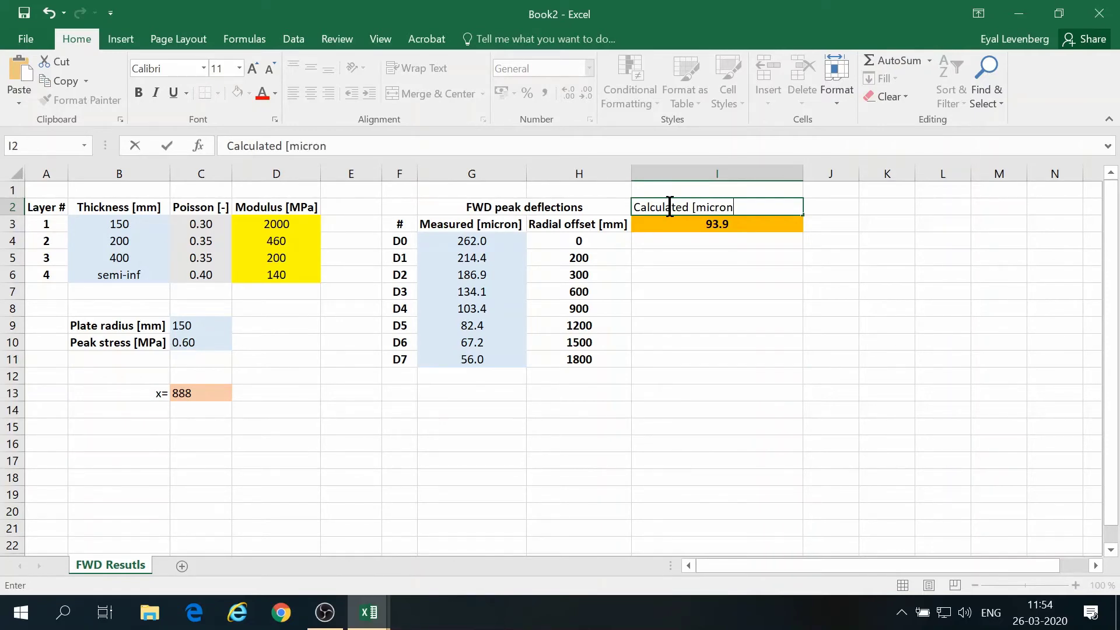
key(Return)
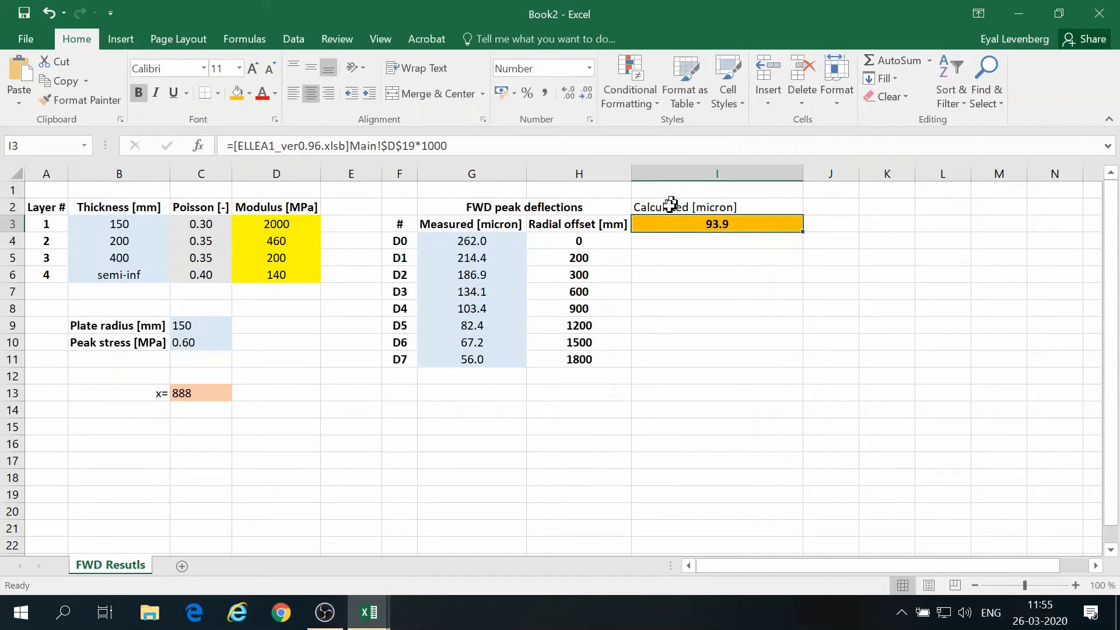
click(593, 222)
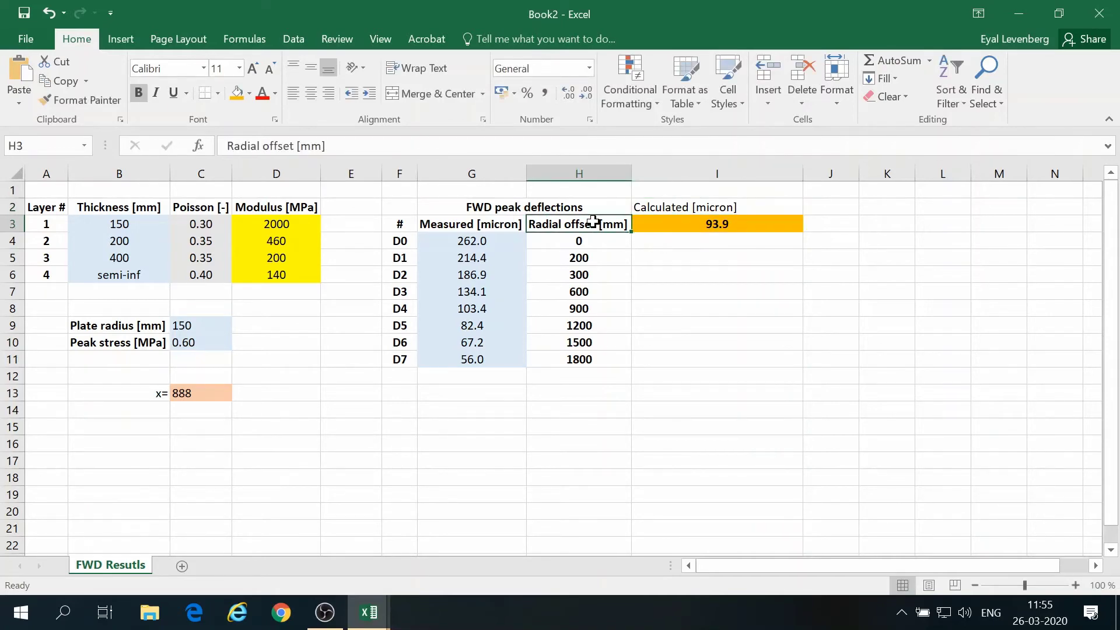
key(shift+Right)
key(shift+Down)
key(shift+Down)
key(shift+Down)
key(shift+Down)
key(shift+Down)
key(shift+Down)
key(shift+Down)
key(shift+Down)
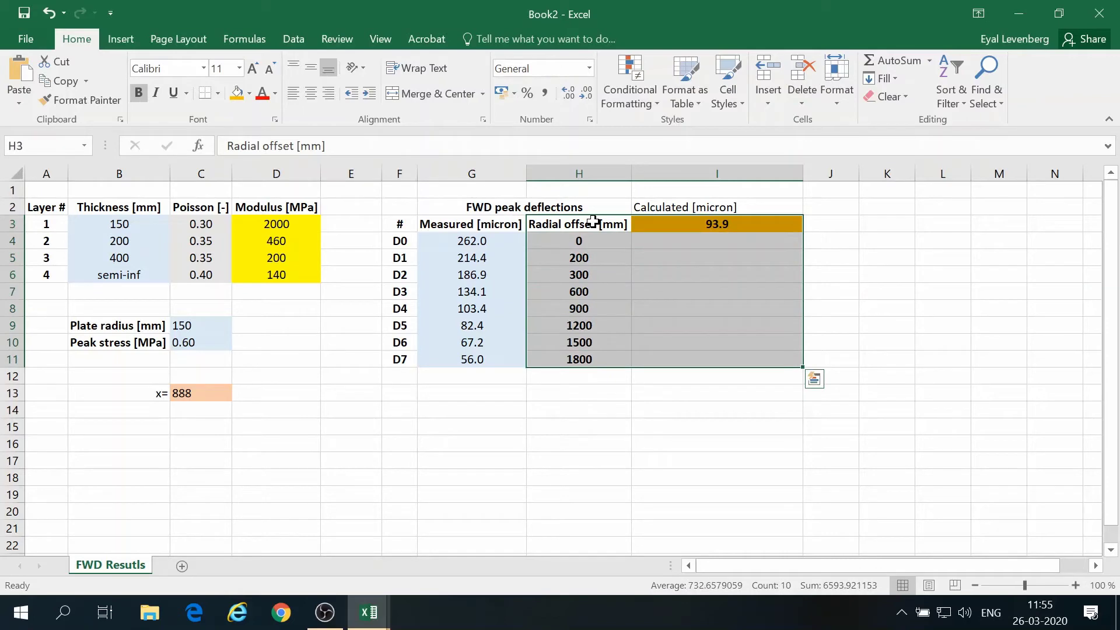
Build a one-variable Data Table on H3:I11 using C13 as the column input cell.
click(292, 37)
click(788, 110)
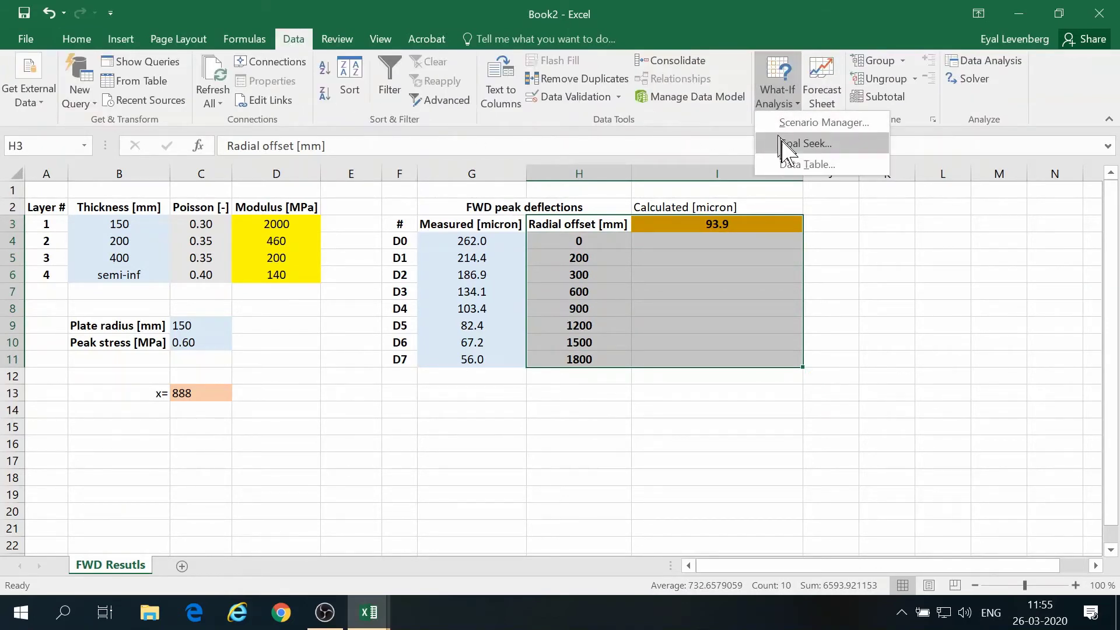
click(808, 166)
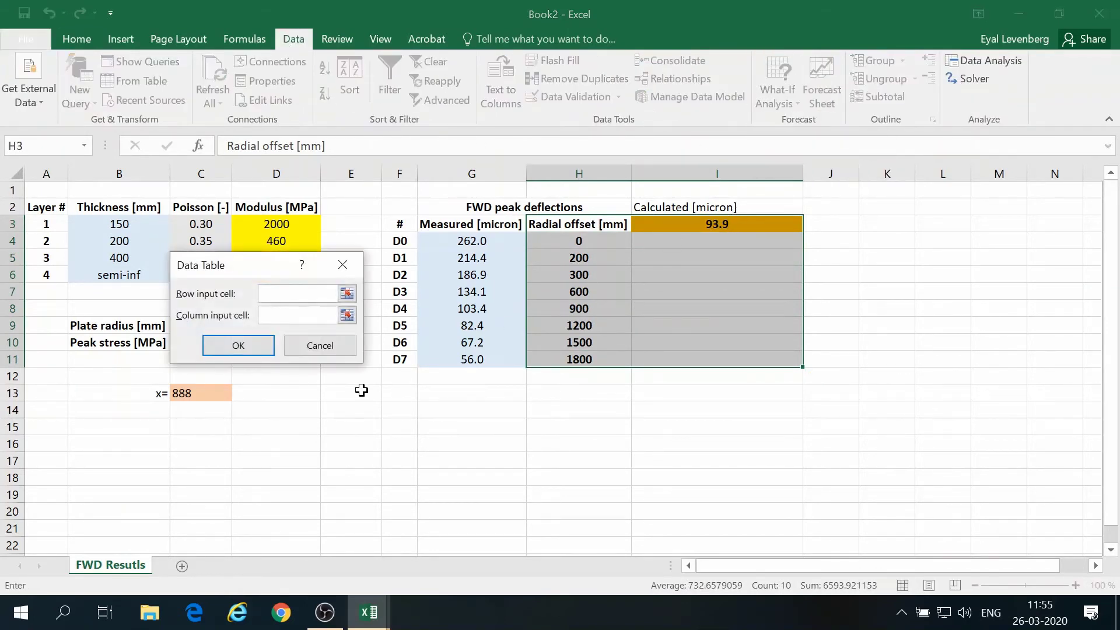
click(348, 312)
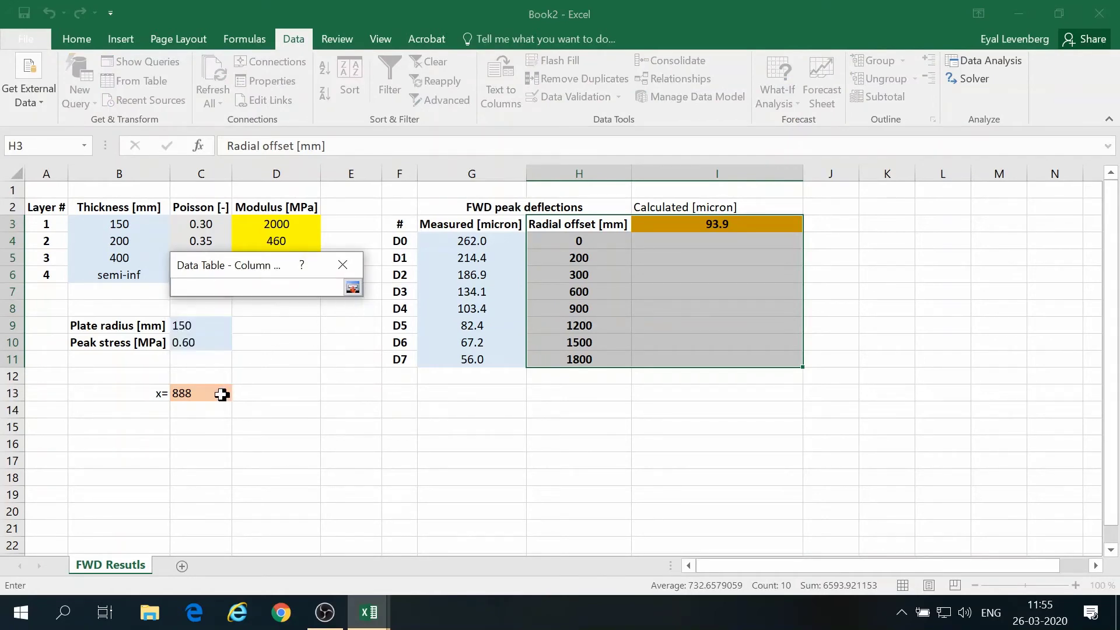
click(220, 392)
click(353, 287)
click(258, 339)
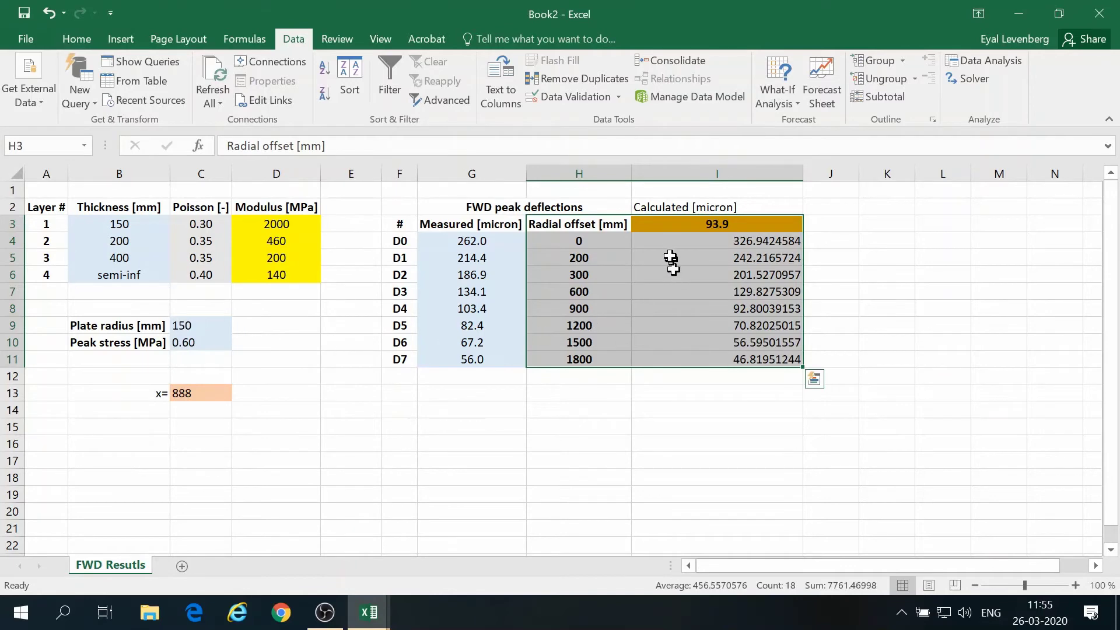
Centre the calculated deflections I4:I11 and show them as numbers with one decimal.
drag(671, 246, 688, 364)
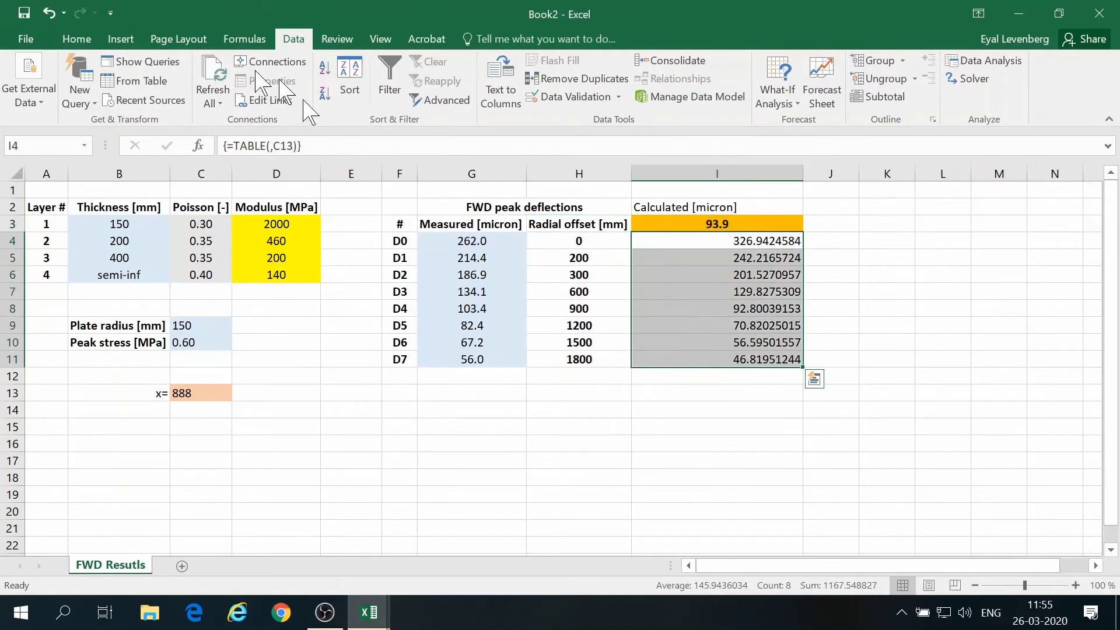
click(79, 41)
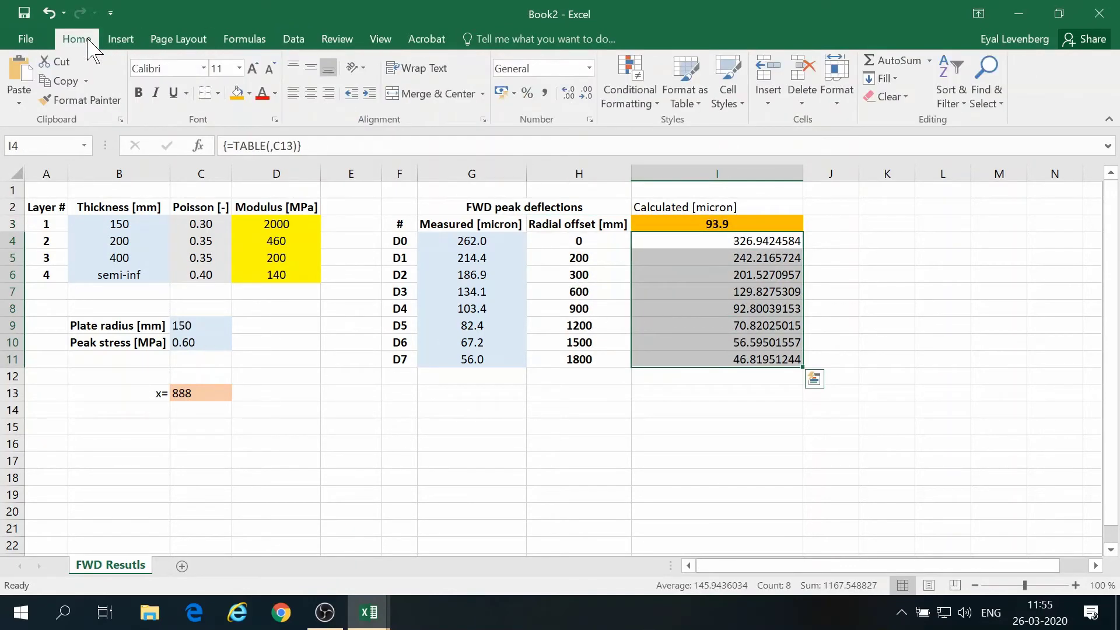
click(311, 94)
click(586, 94)
click(586, 94)
click(586, 93)
click(586, 94)
click(586, 93)
click(586, 93)
click(586, 94)
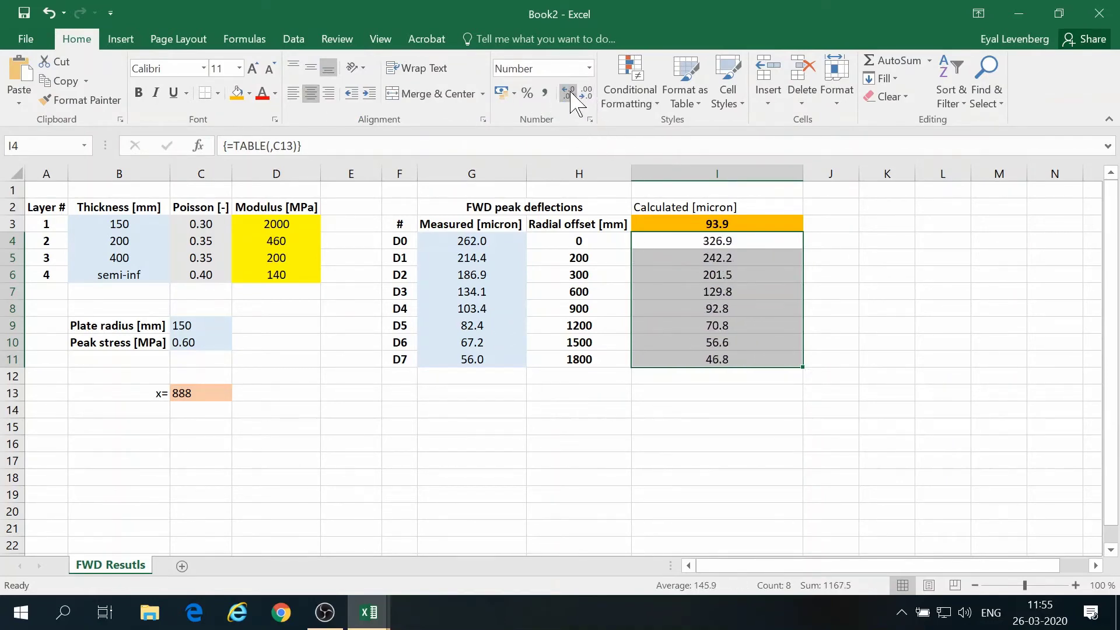
click(572, 248)
key(Down)
key(Down)
key(Down)
key(Down)
key(Down)
key(Down)
key(Down)
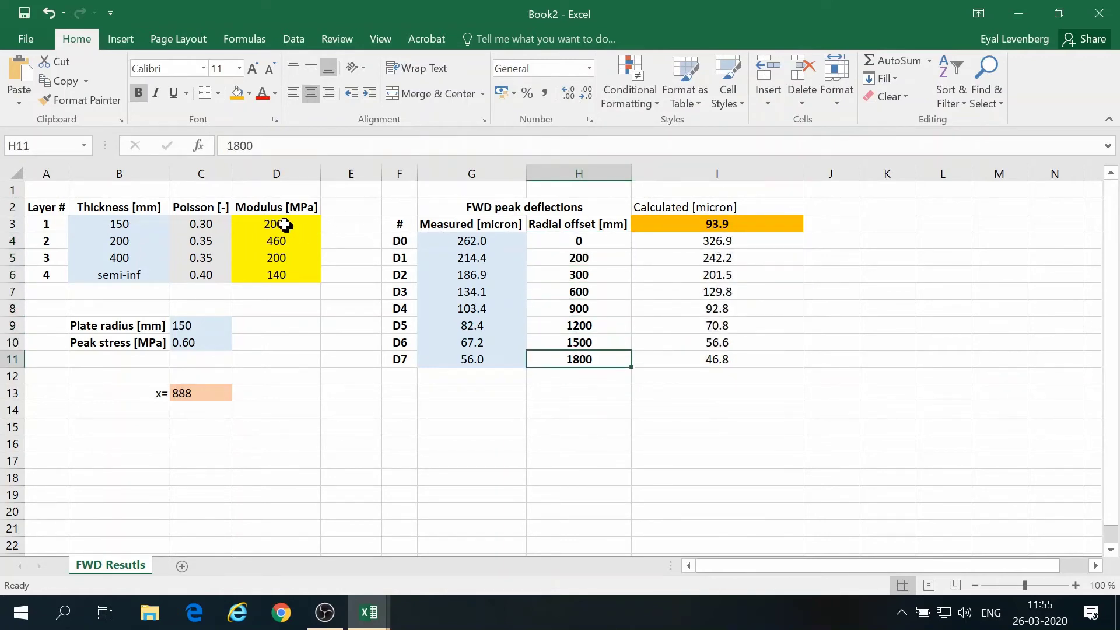
Change the top layer modulus in D3 to 3000 MPa.
drag(283, 226, 282, 275)
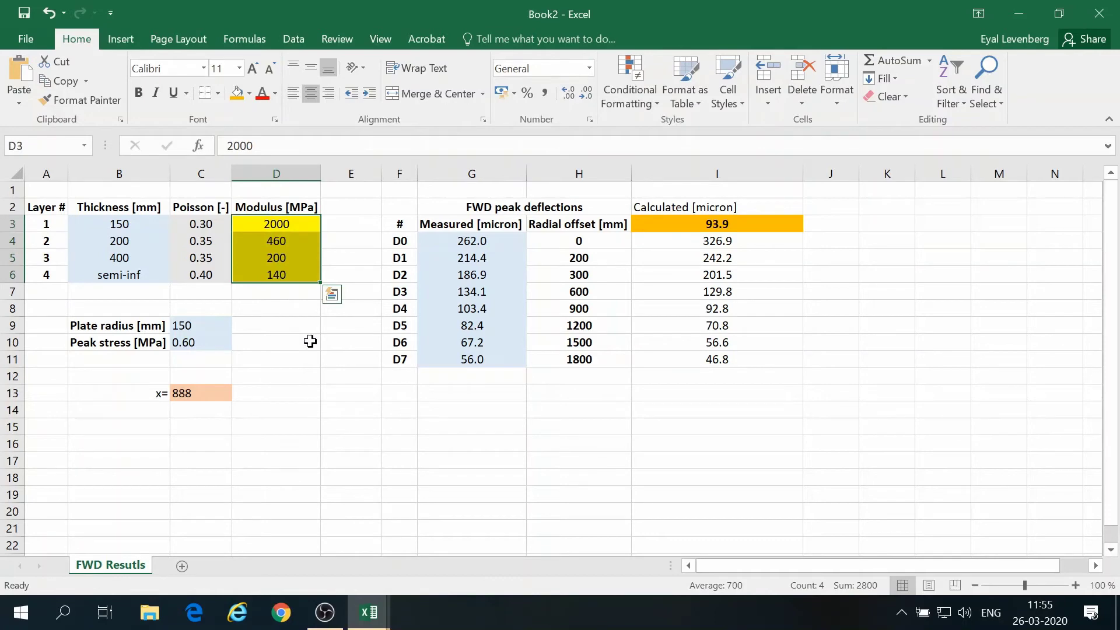
click(270, 224)
text(300)
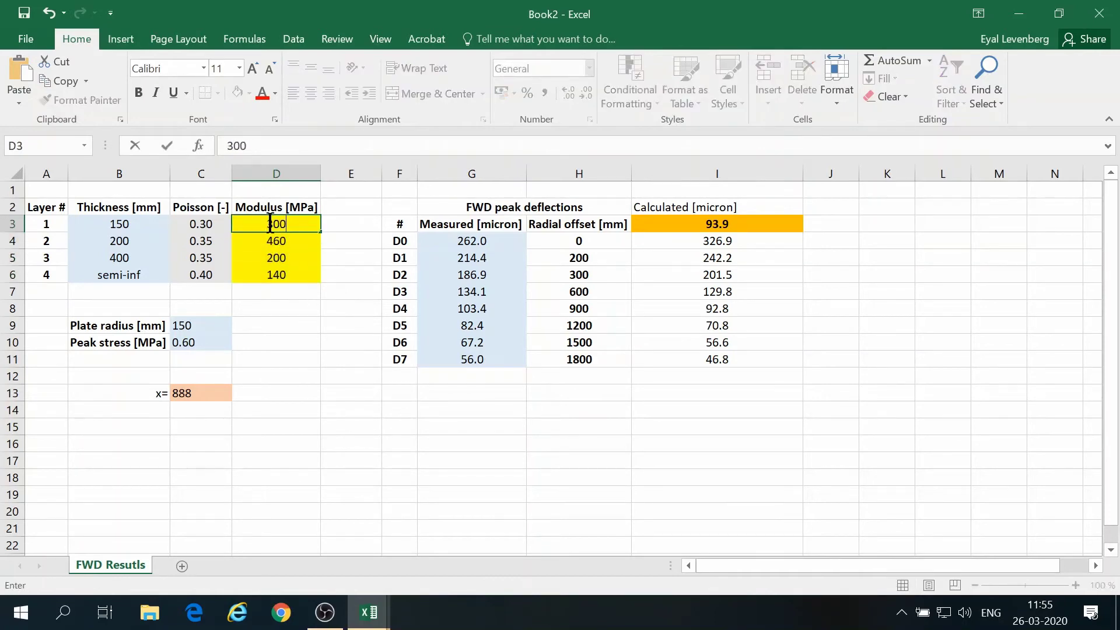
key(Return)
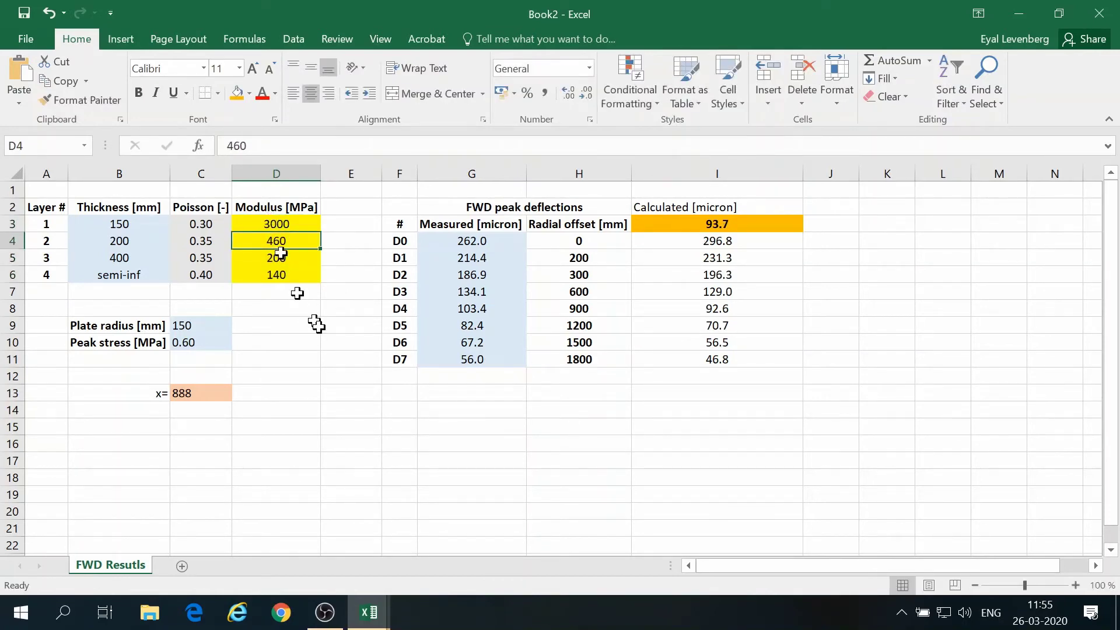
drag(677, 242, 675, 361)
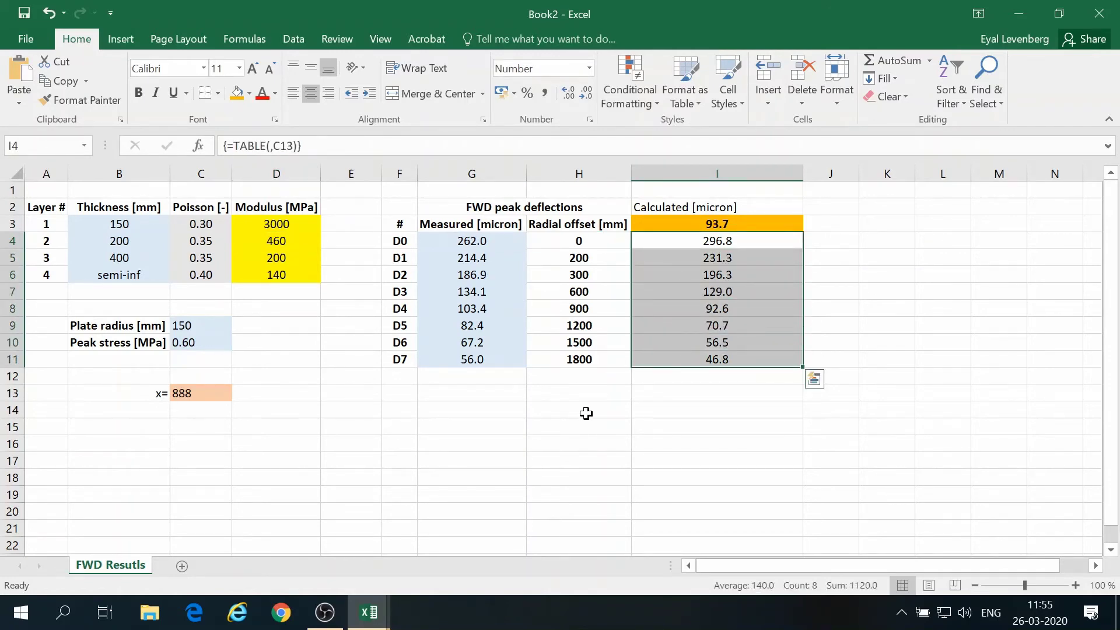
Set layer 3 and 4 moduli to 150 and 50 MPa, then compare calculated, measured and offset columns.
click(293, 261)
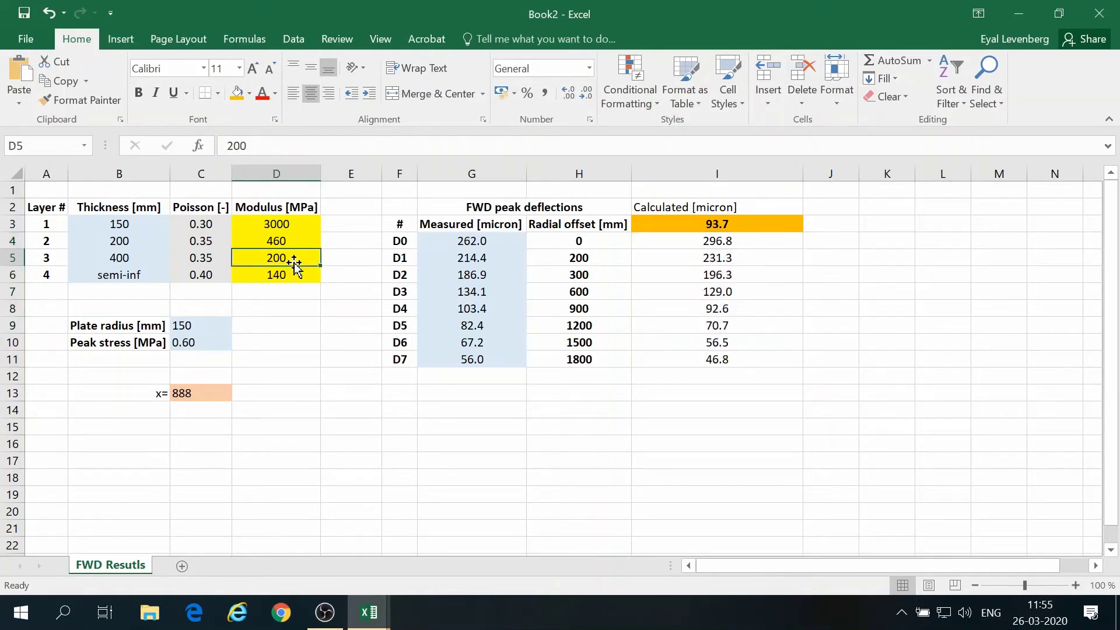
text(150)
key(Return)
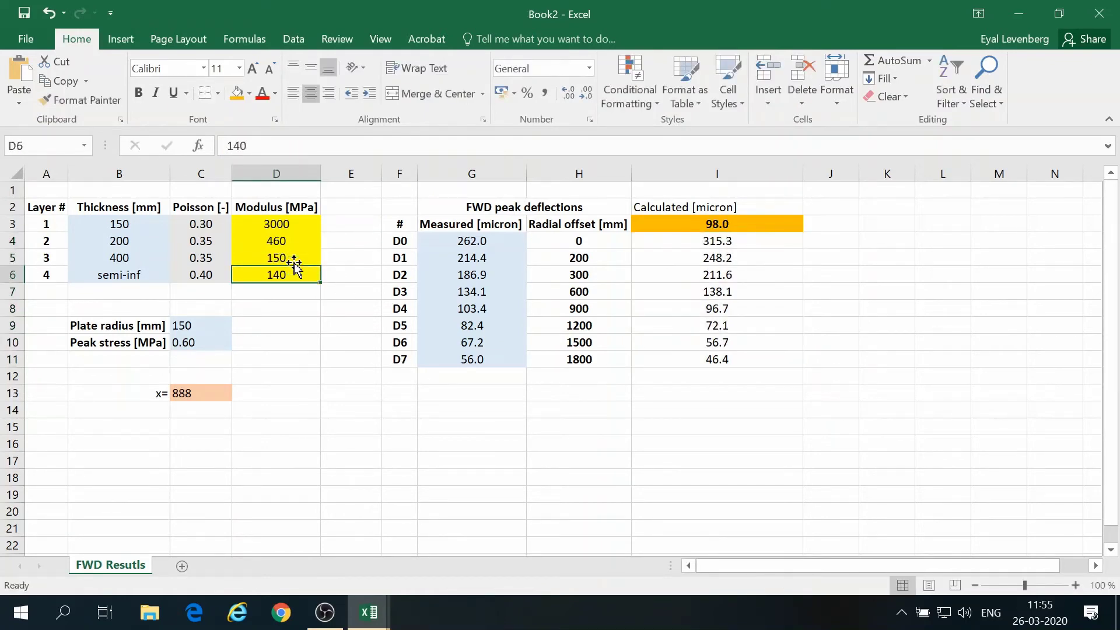
text(50)
key(Return)
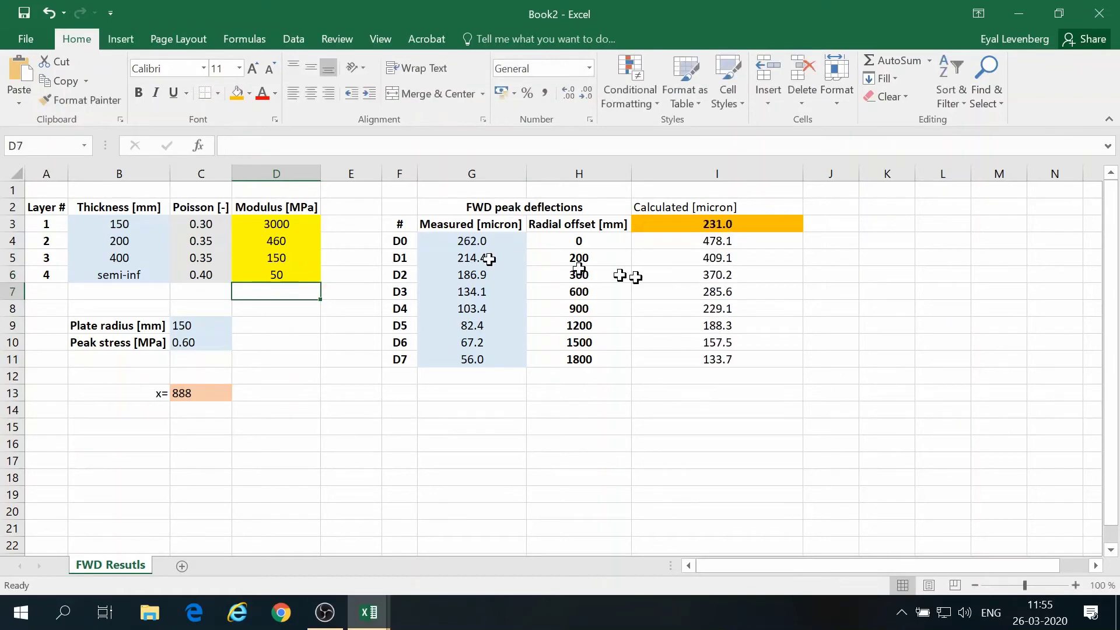
drag(693, 239, 690, 361)
drag(475, 239, 475, 356)
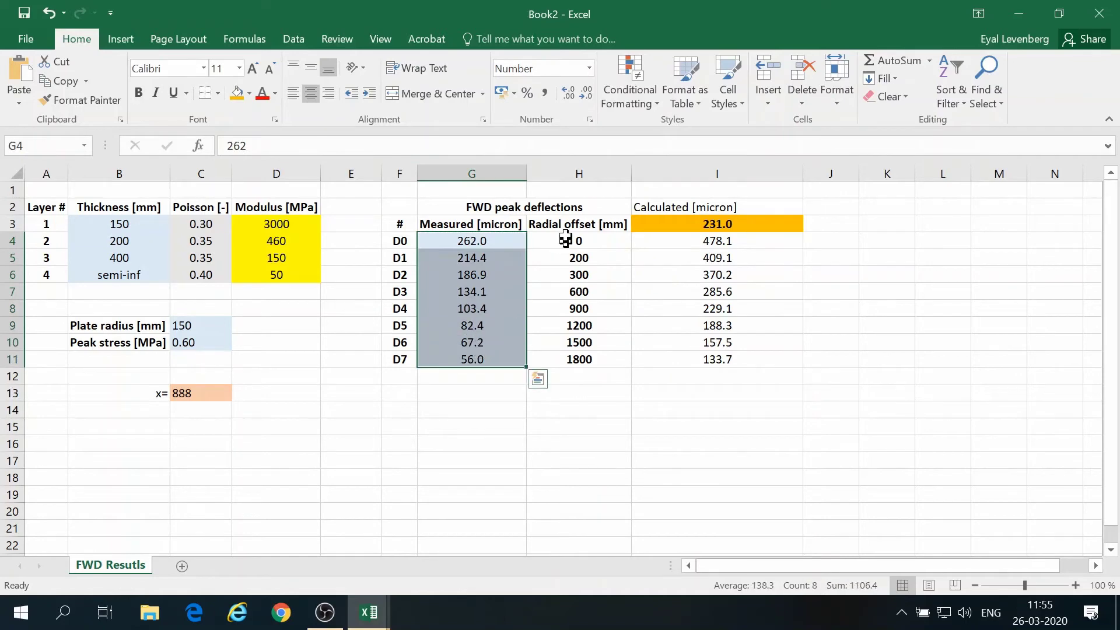
drag(571, 239, 577, 361)
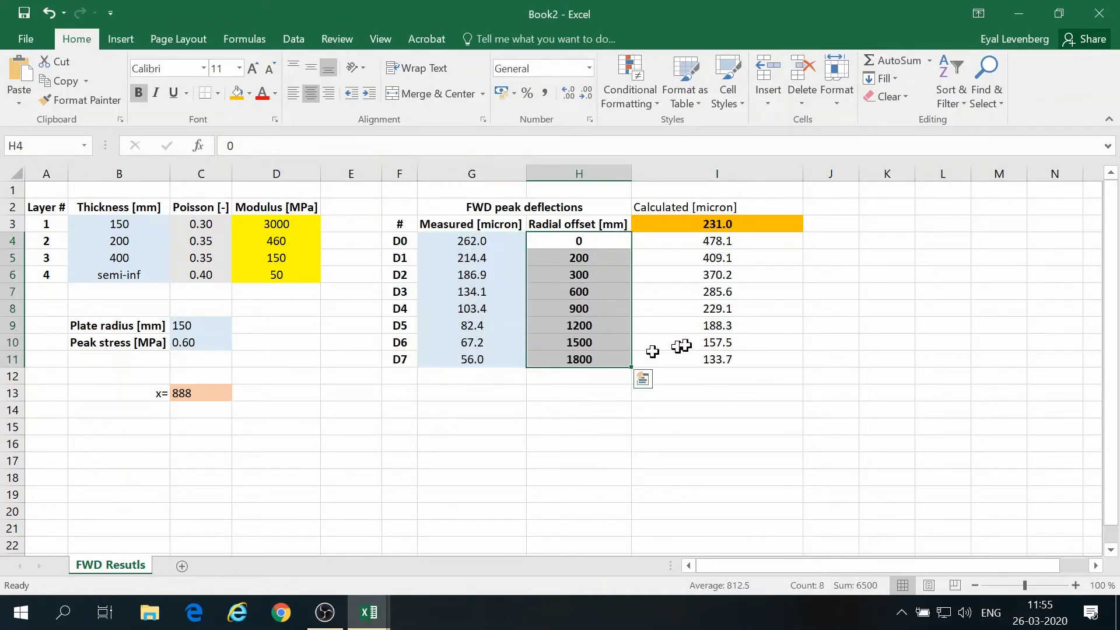
Add an Error header in J3 and the formula =ABS(I4-G4)/G4 in J4.
click(839, 220)
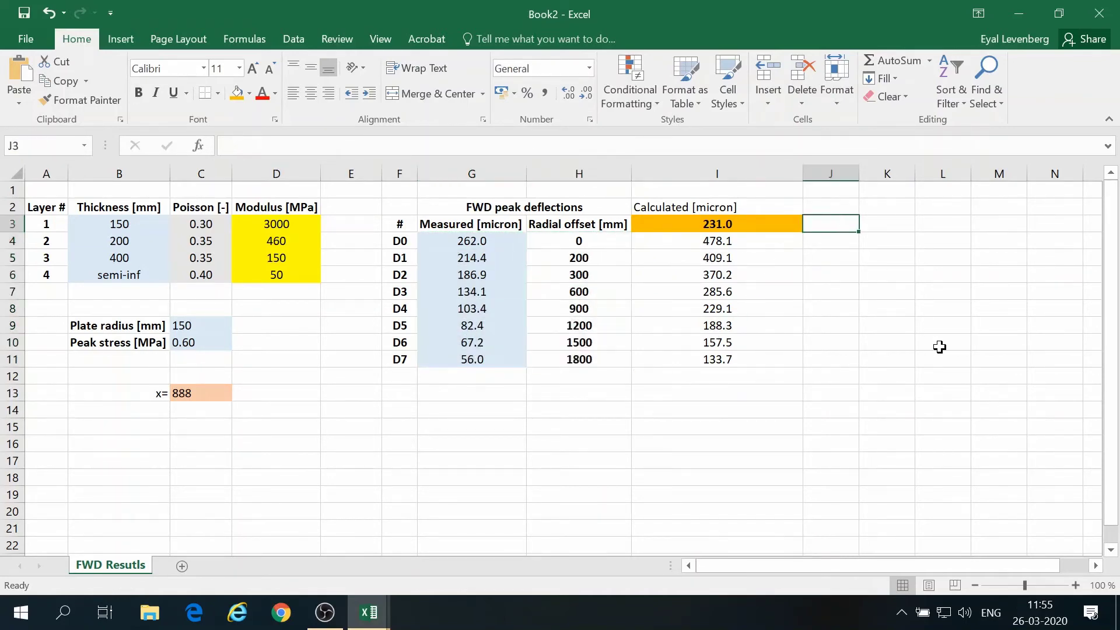
text(Error)
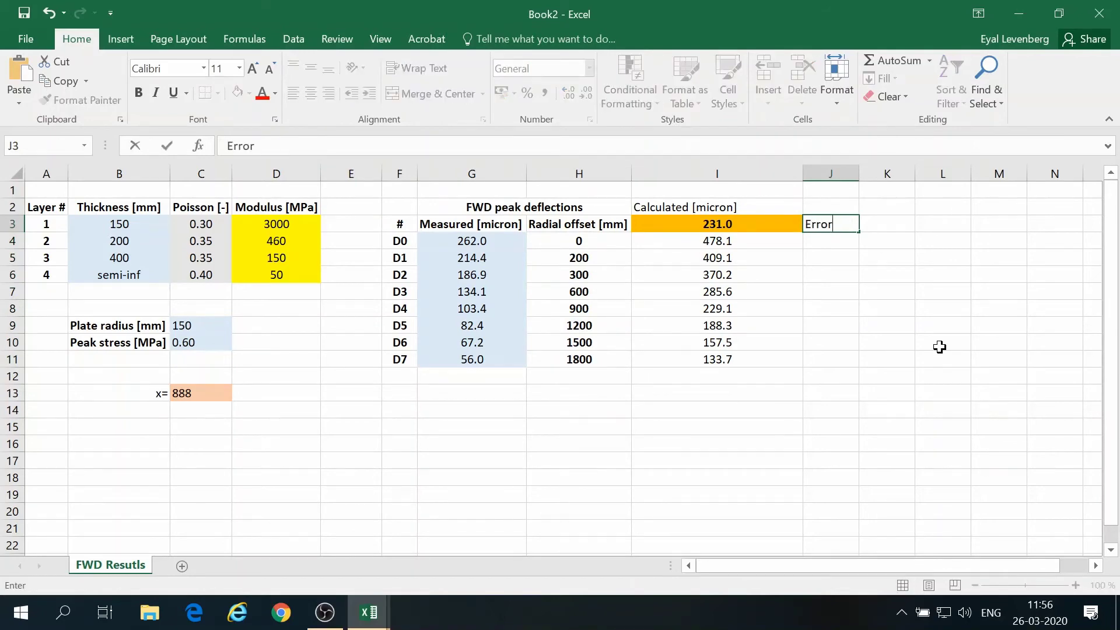
key(Return)
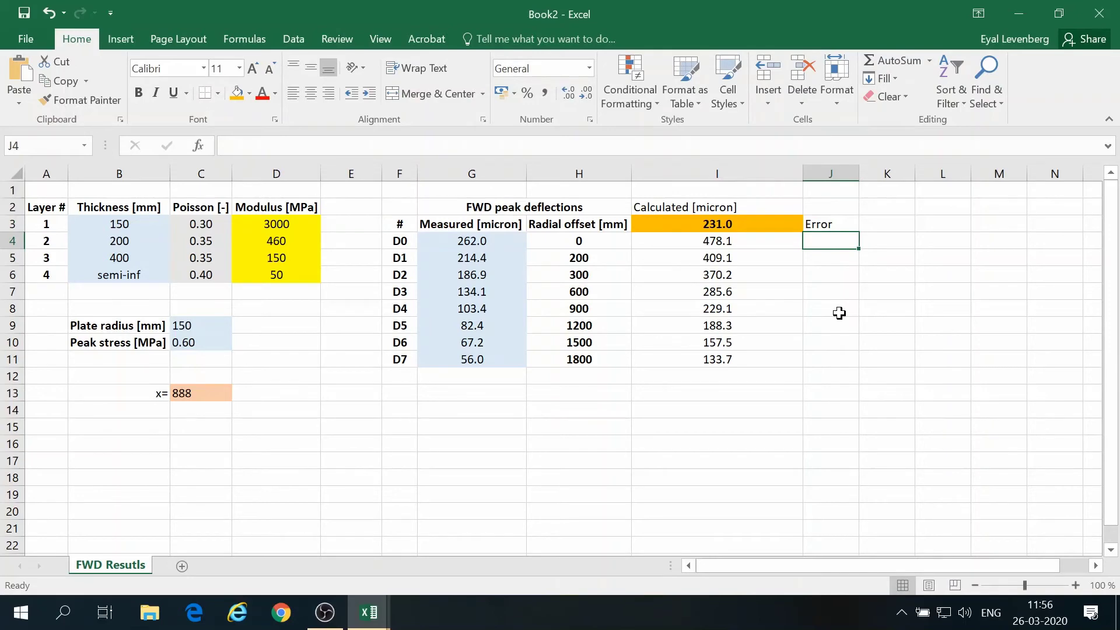
text(=abs()
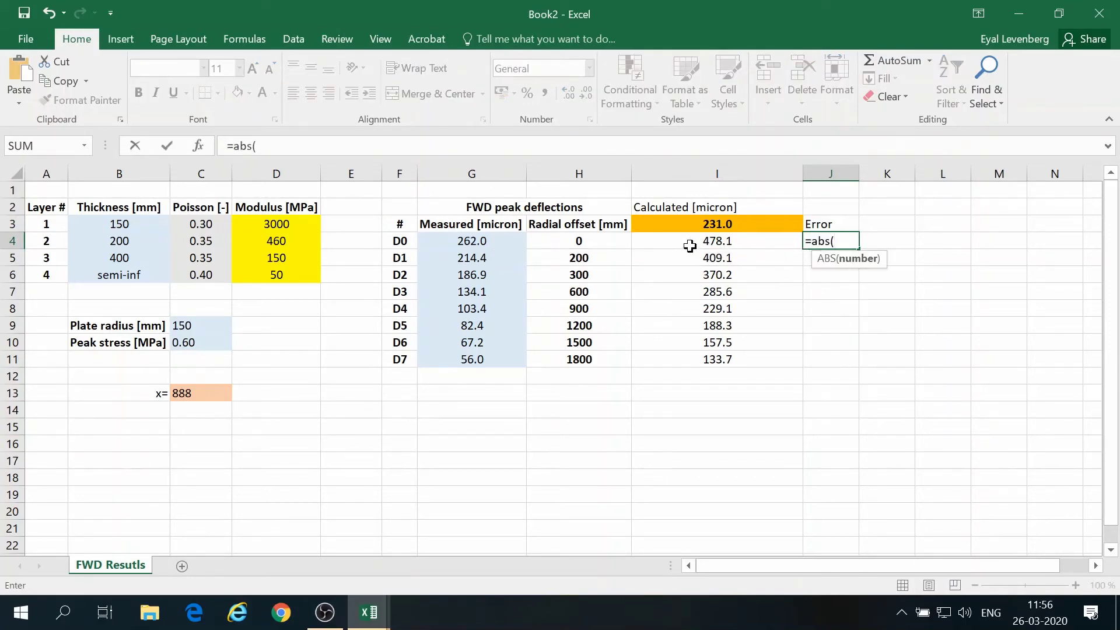
click(691, 246)
text(-)
click(477, 242)
text()()
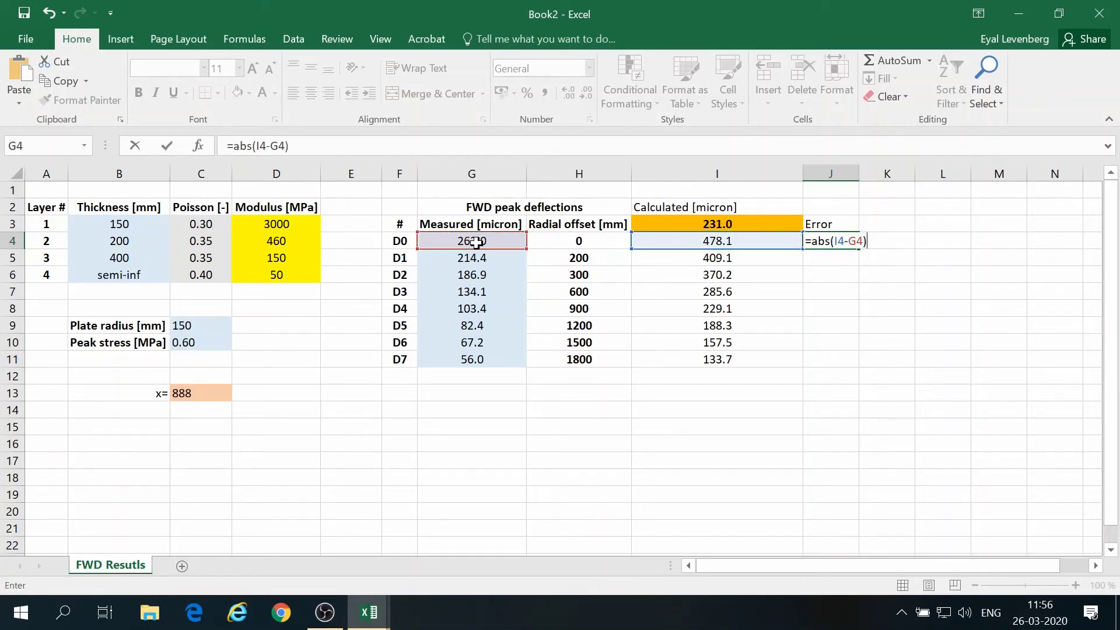
click(461, 241)
click(168, 146)
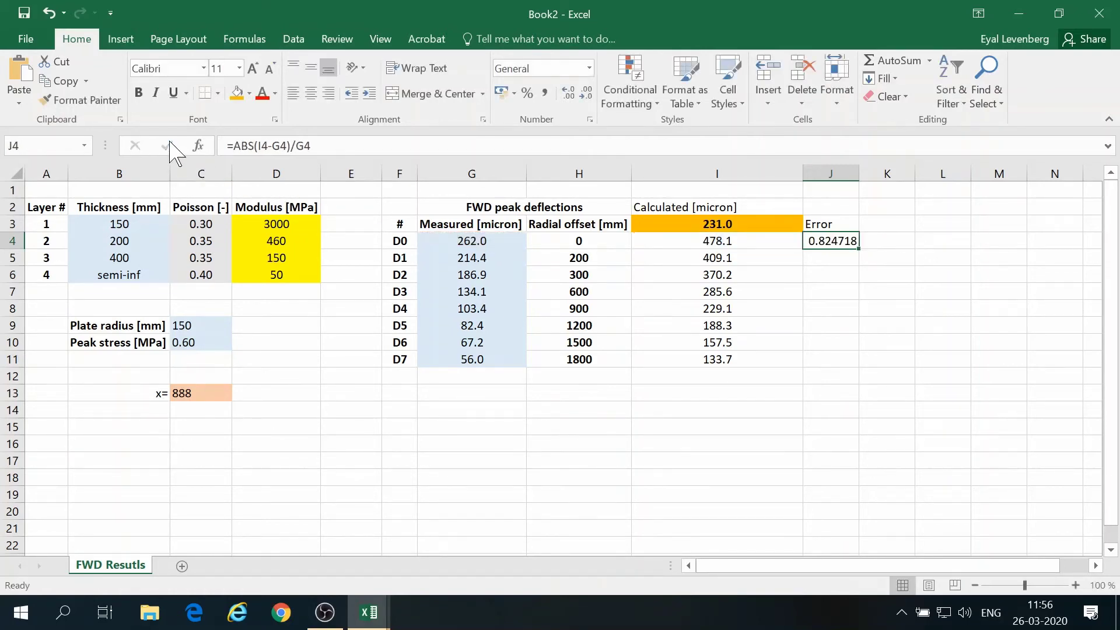
Centre J4 as a percentage and fill the formula down to J11.
click(312, 94)
click(528, 95)
double_click(859, 249)
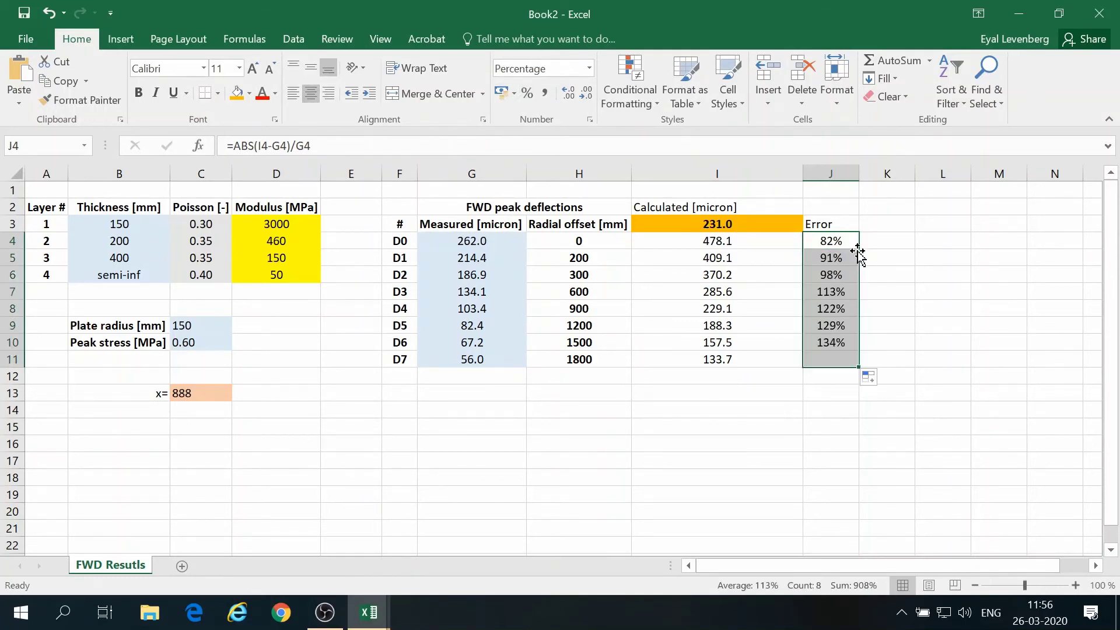
Rename the J3 header to 'Abs Rel Error' and widen column J to fit.
click(833, 222)
click(226, 145)
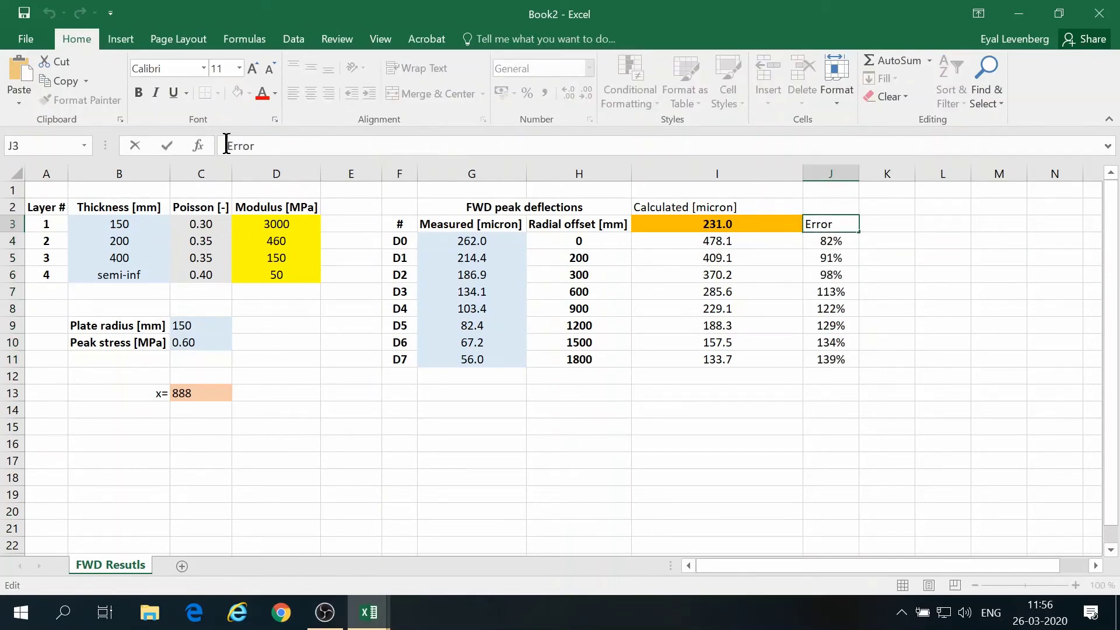
text(Abs Rel)
key(Return)
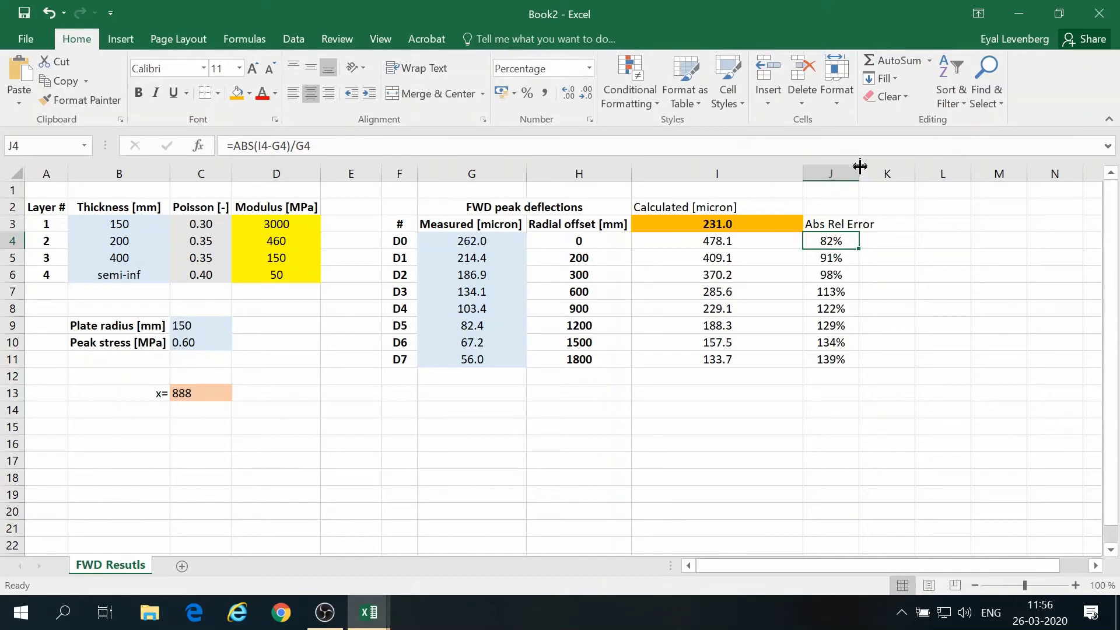
drag(859, 173, 881, 173)
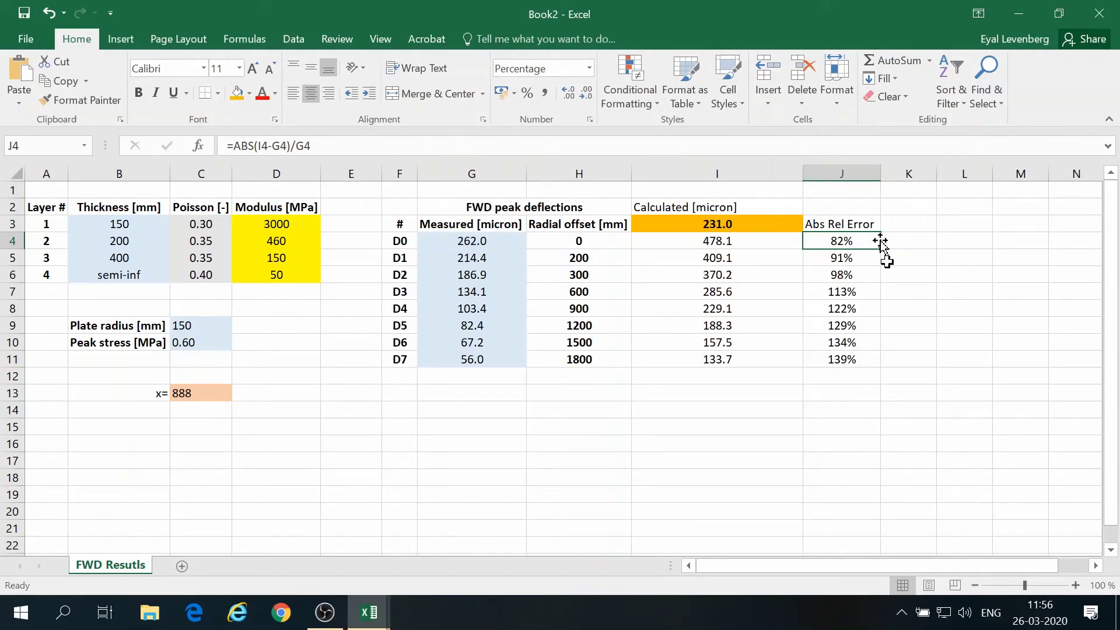
Enter a right-aligned 'Total Err' label in cell I13.
click(801, 398)
text(Total Er)
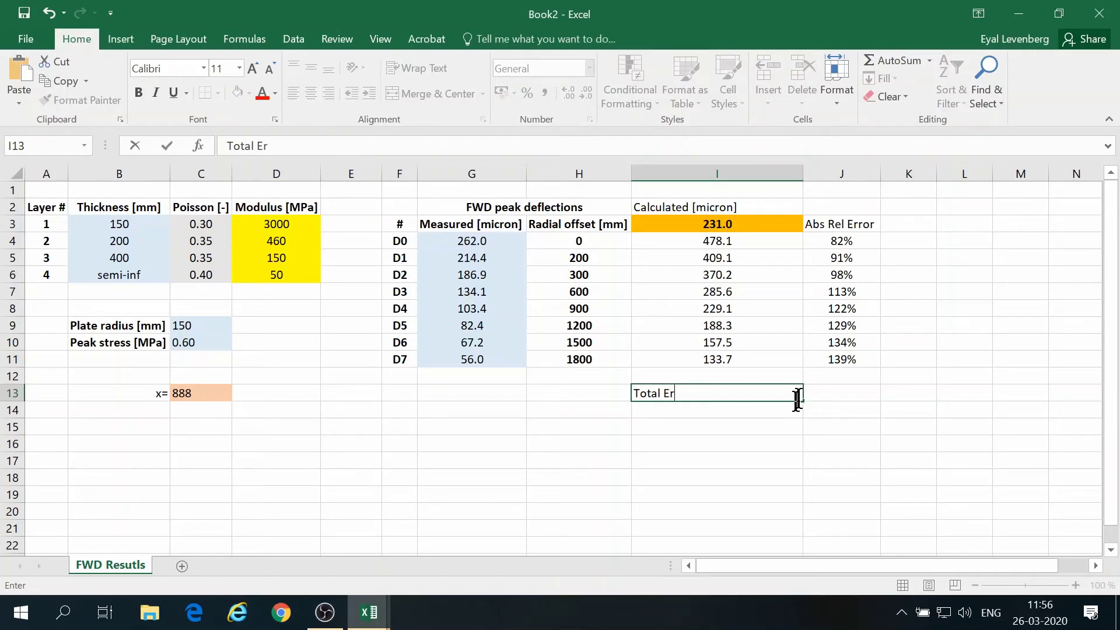
text(r)
key(ctrl+Return)
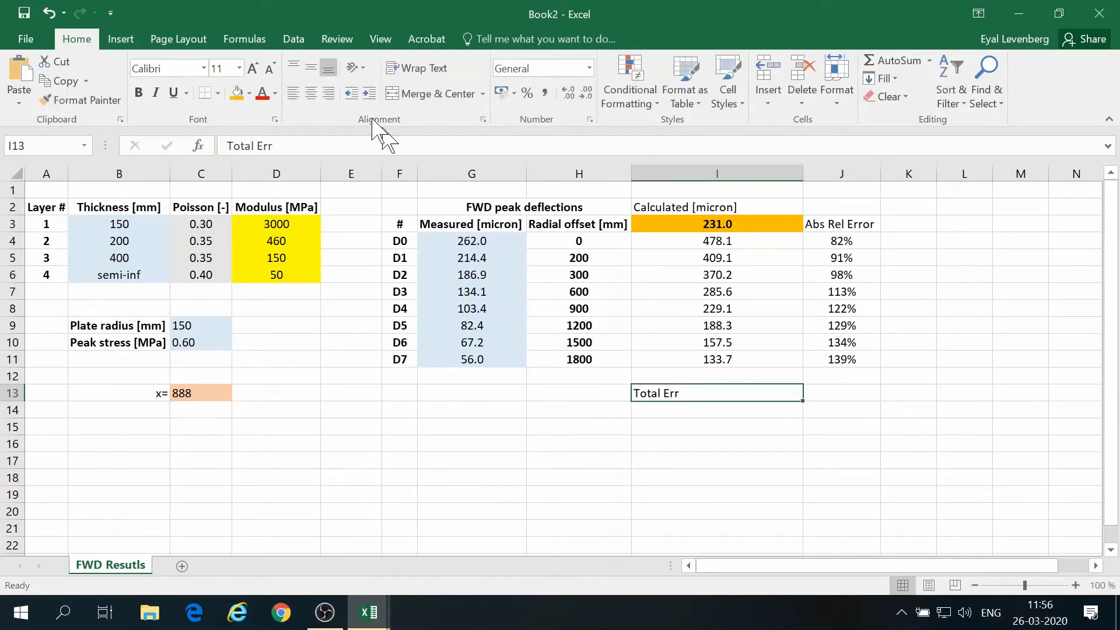
click(329, 93)
Put =AVERAGE(J4:J11) in J13 to average the per-sensor errors.
click(820, 395)
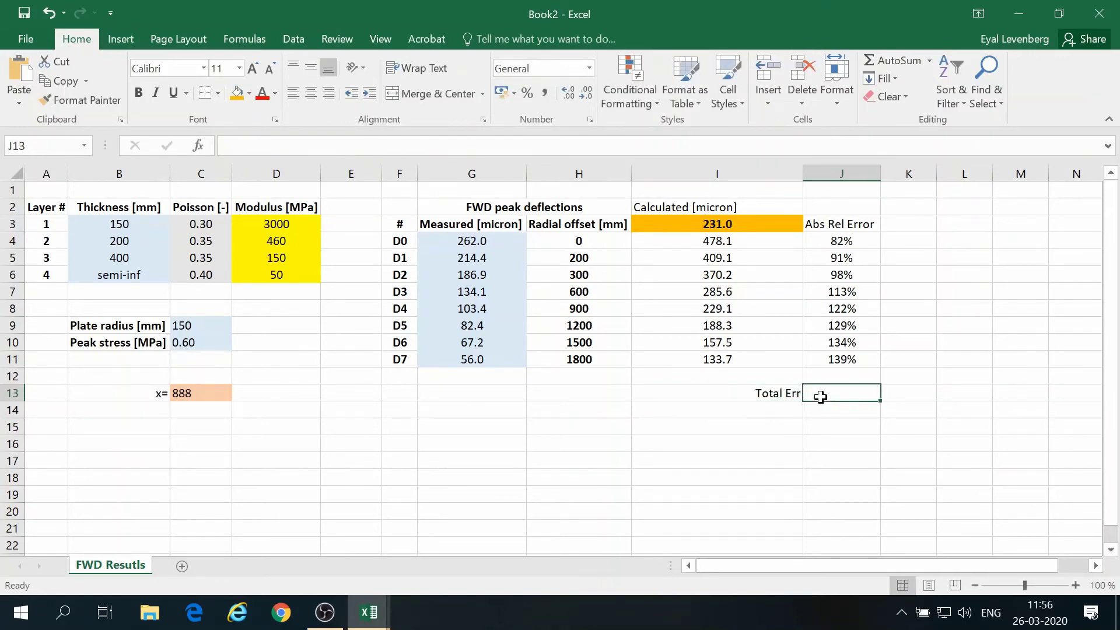
text(=average()
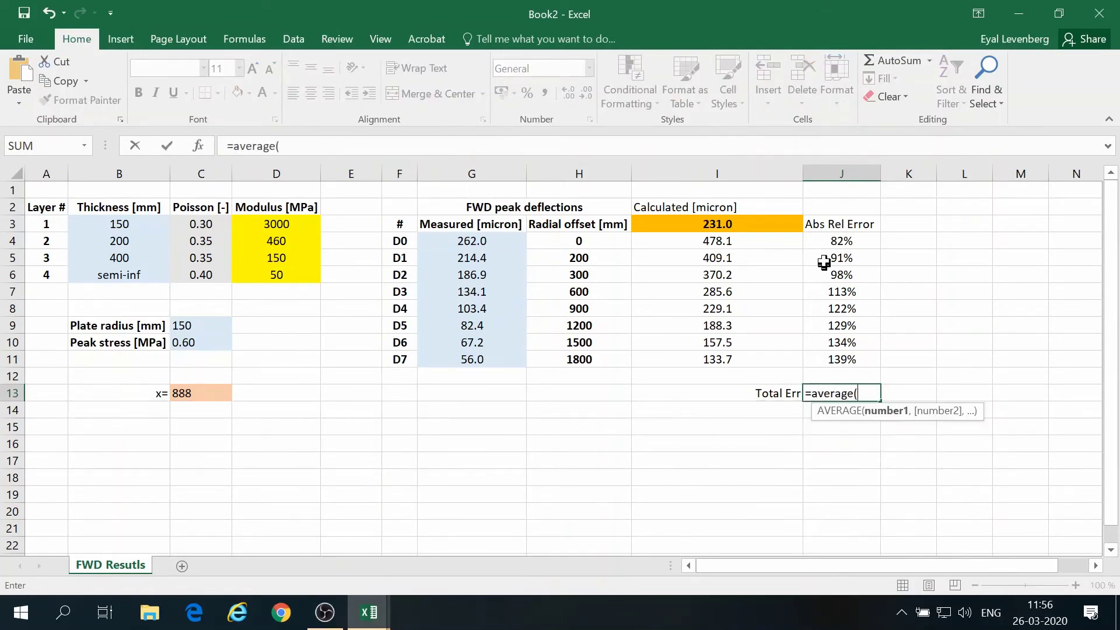
drag(826, 245, 838, 358)
key(Return)
Format the Total Err cell J13 with a red fill, bold, centred, font size 16.
click(831, 388)
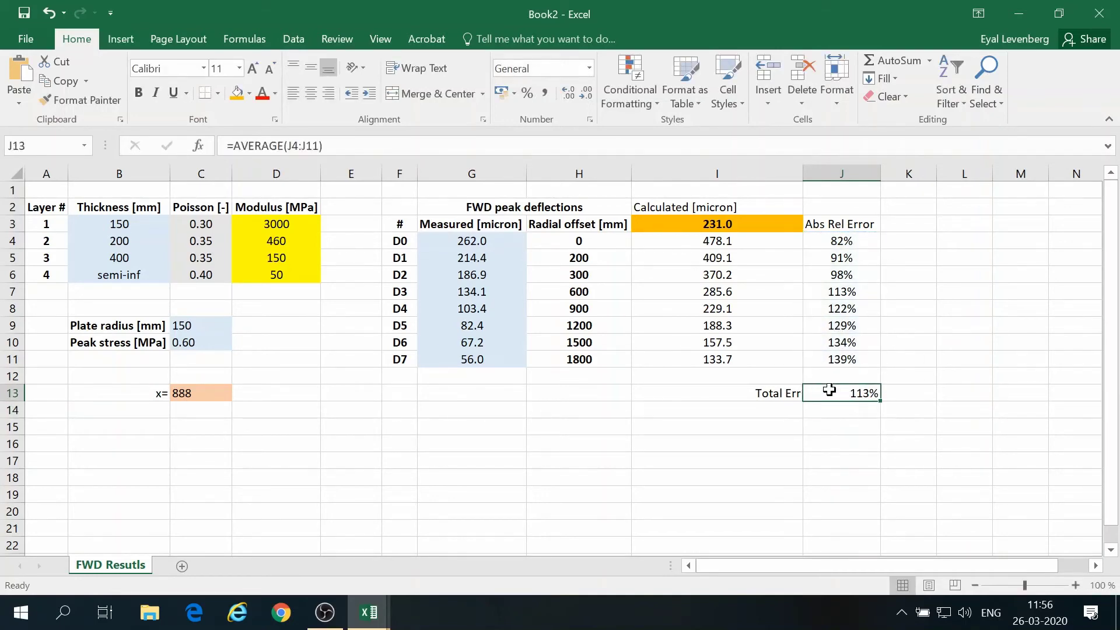
click(250, 93)
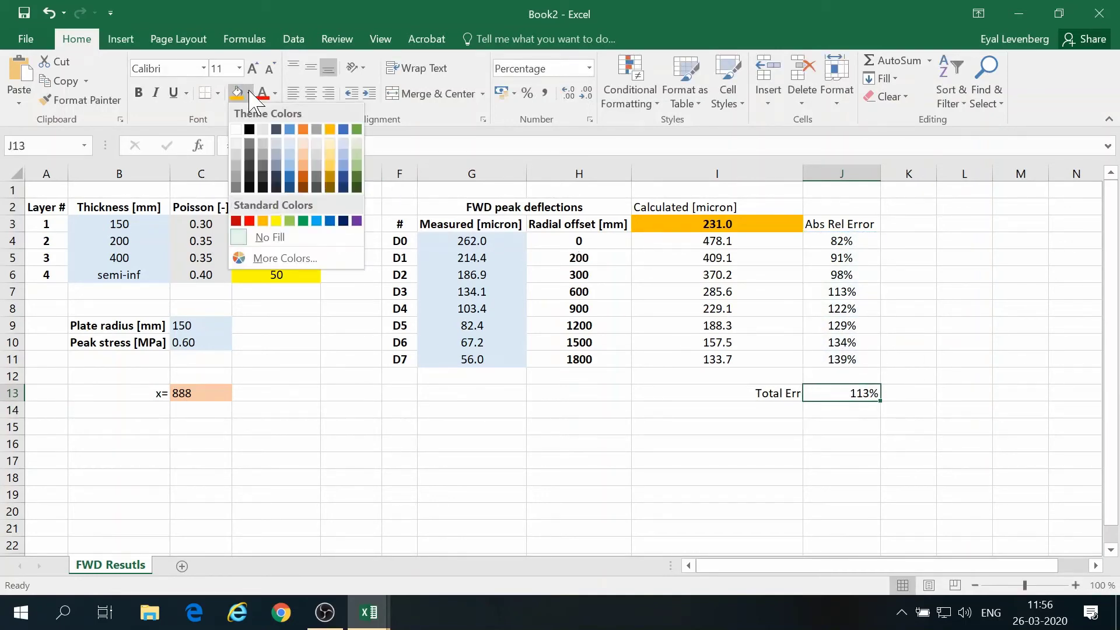
click(249, 221)
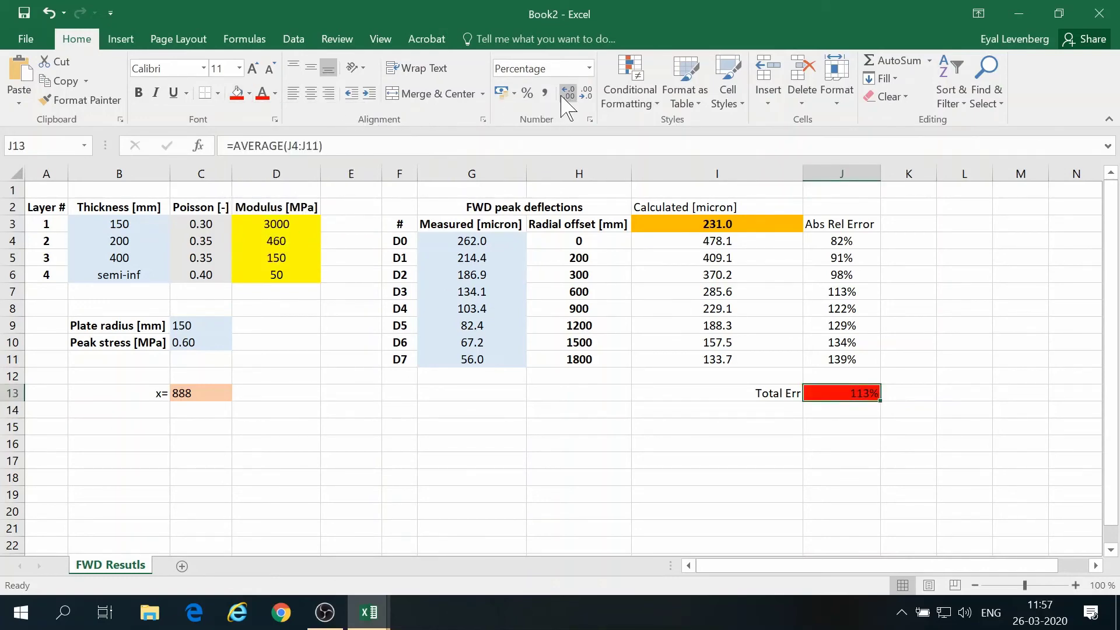
click(139, 94)
click(311, 93)
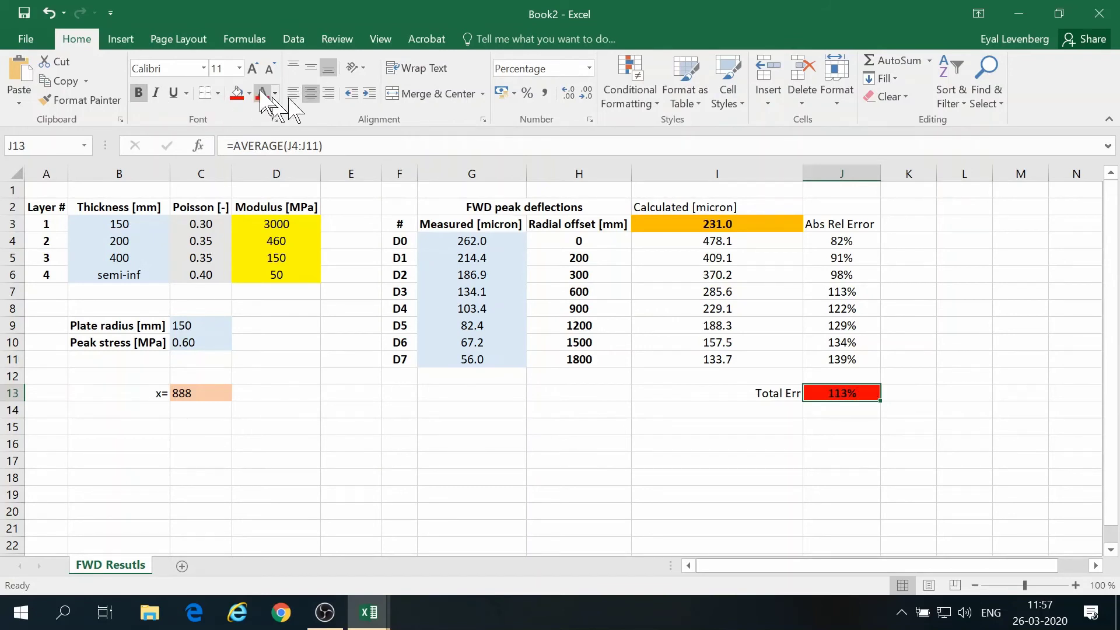
click(252, 68)
click(253, 68)
click(253, 68)
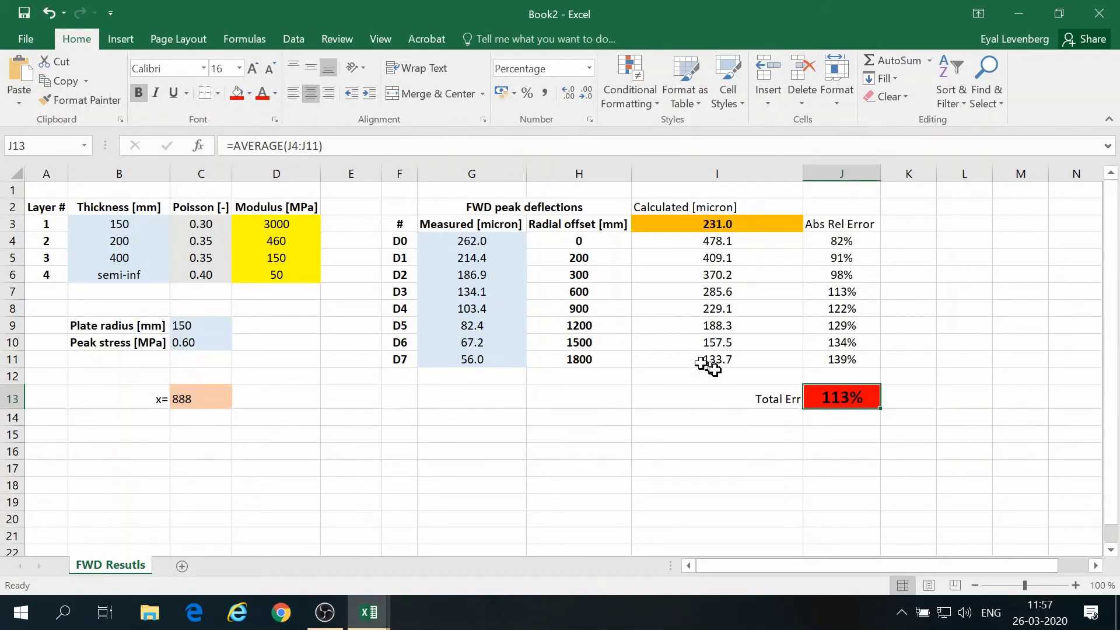
Review moduli D3:D6, calculated deflections I4:I11, offsets H4:H11 and Total Err J13.
click(748, 403)
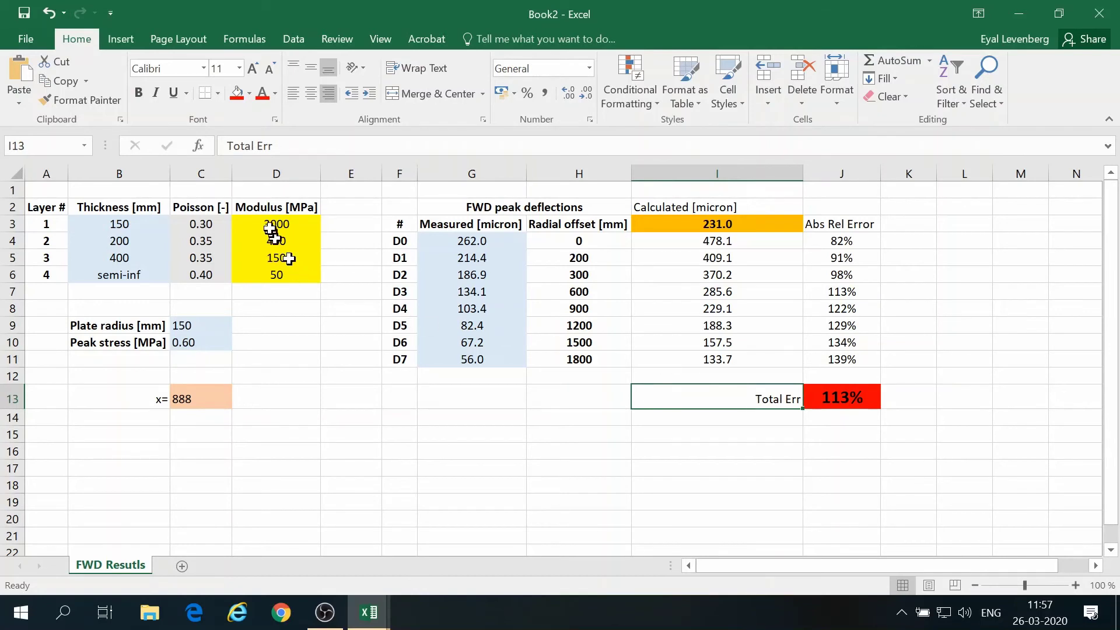
drag(259, 215, 290, 269)
click(271, 260)
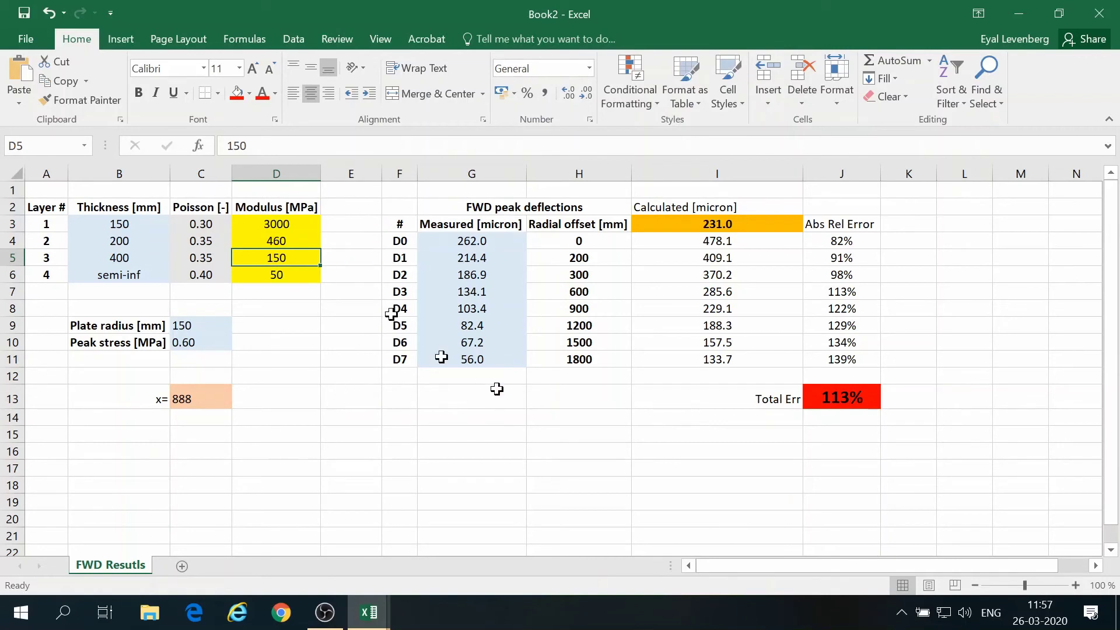
drag(667, 240, 685, 357)
drag(550, 241, 578, 355)
click(811, 397)
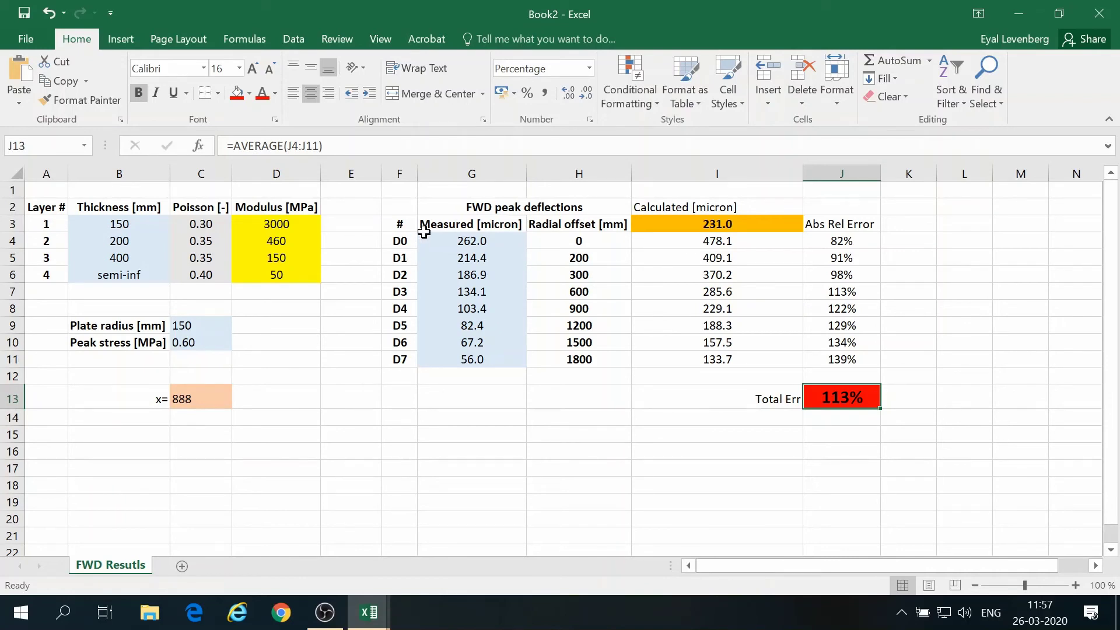
Run Solver minimising $J$13 by changing $D$3:$D$6, keeping moduli 3878, 708, 251, 118.
click(308, 46)
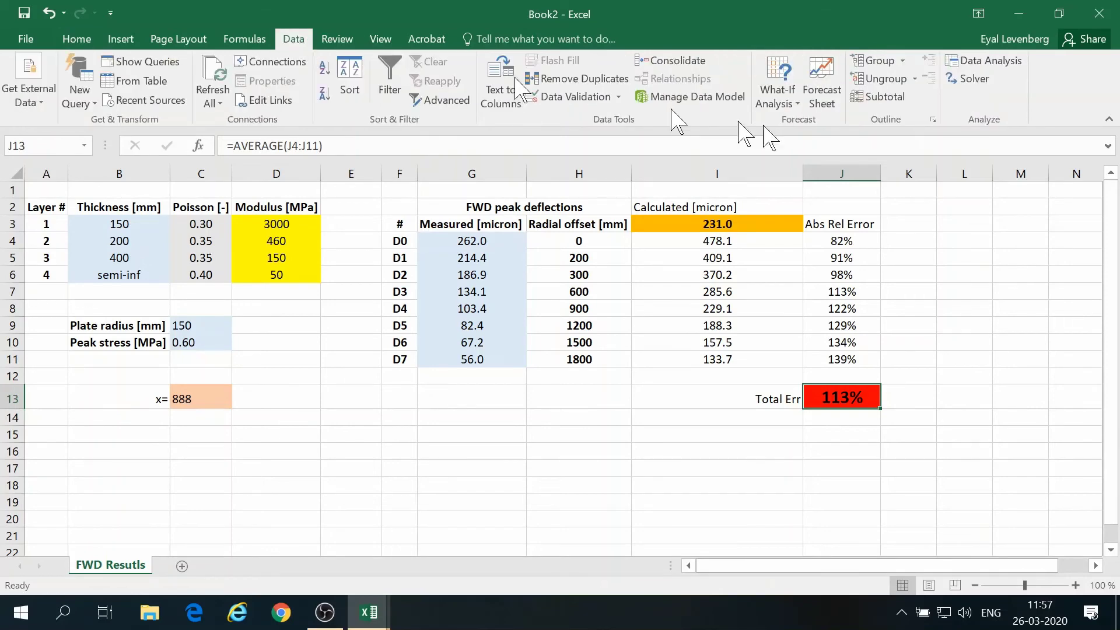
click(963, 80)
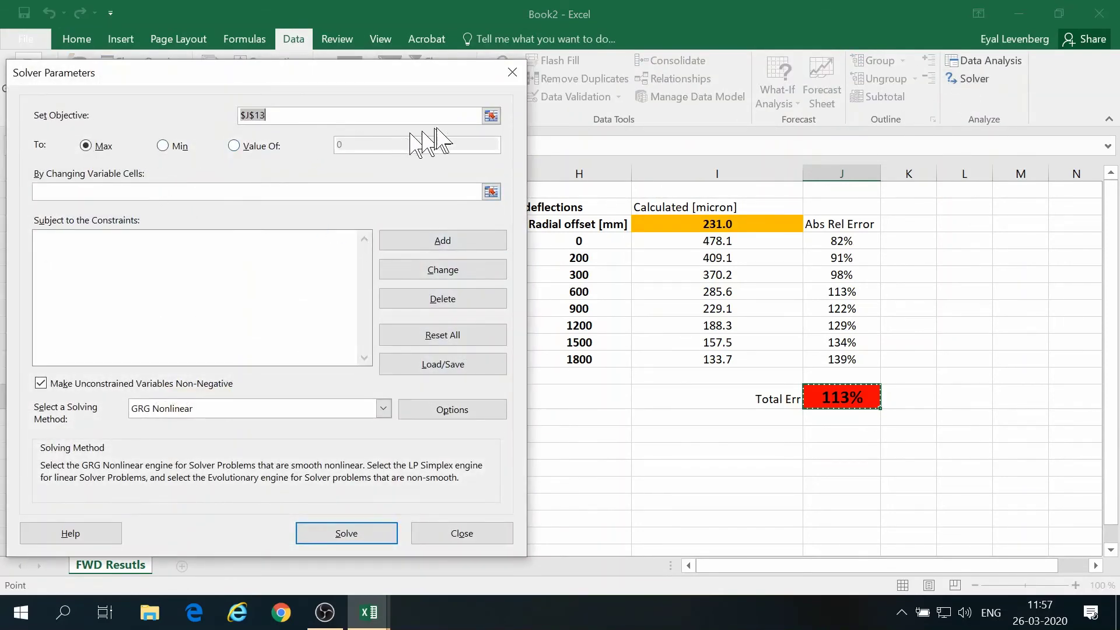
click(491, 116)
click(821, 395)
click(574, 95)
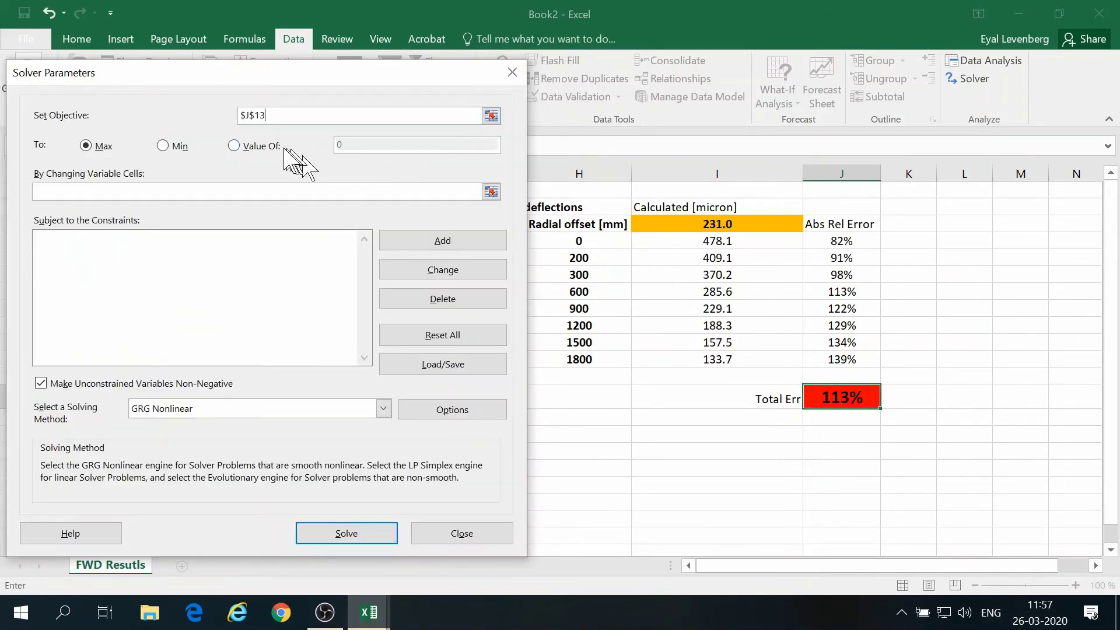
click(164, 147)
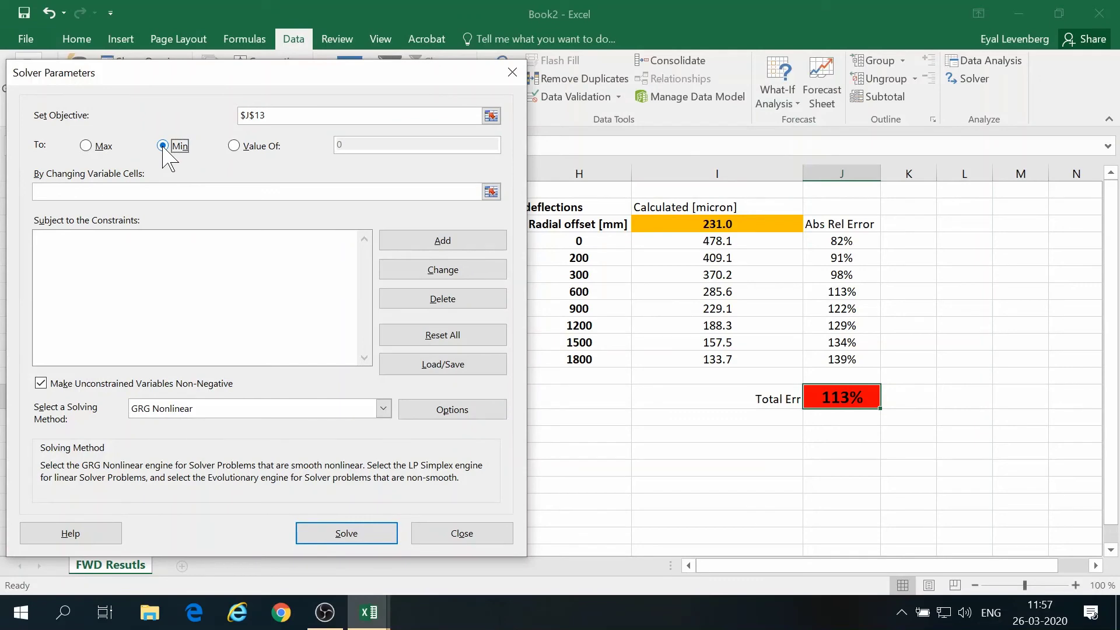
click(491, 192)
drag(277, 224, 276, 272)
click(574, 95)
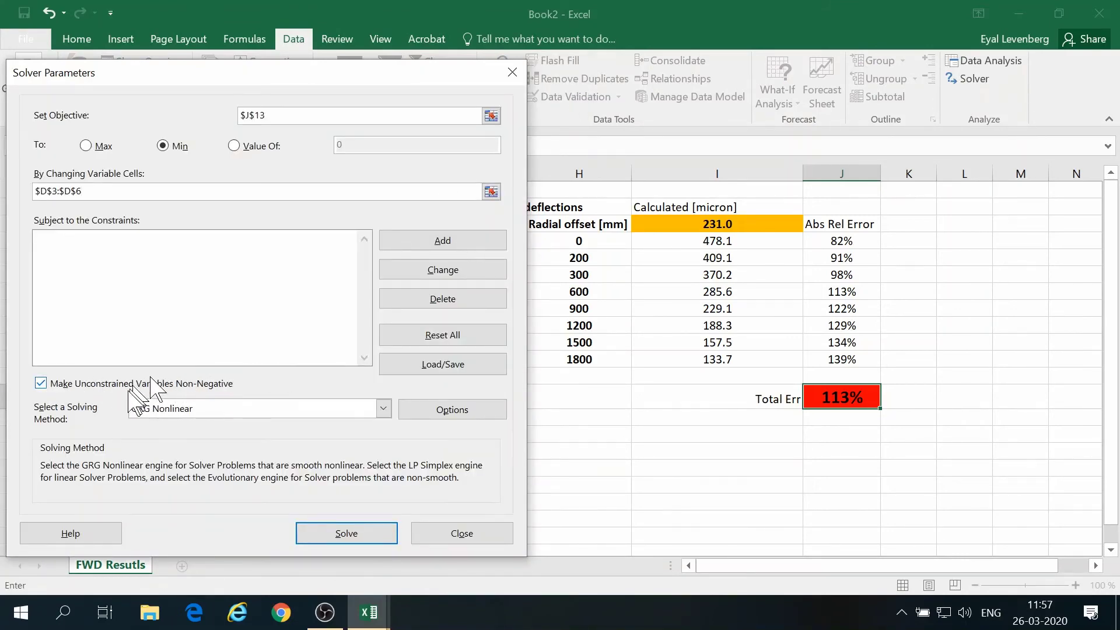
click(342, 534)
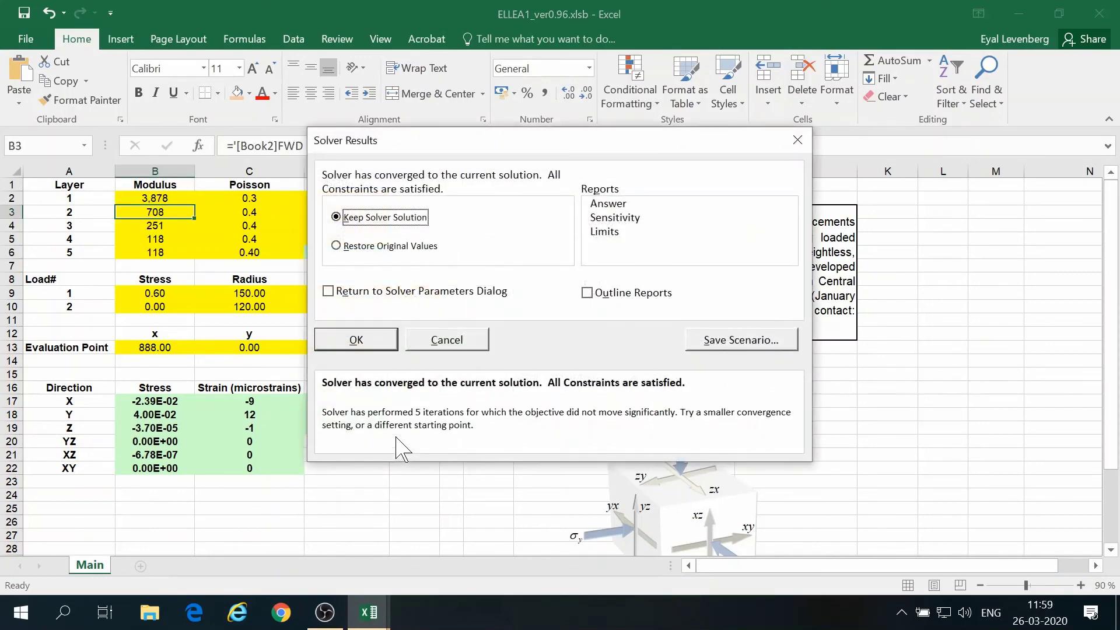
click(372, 348)
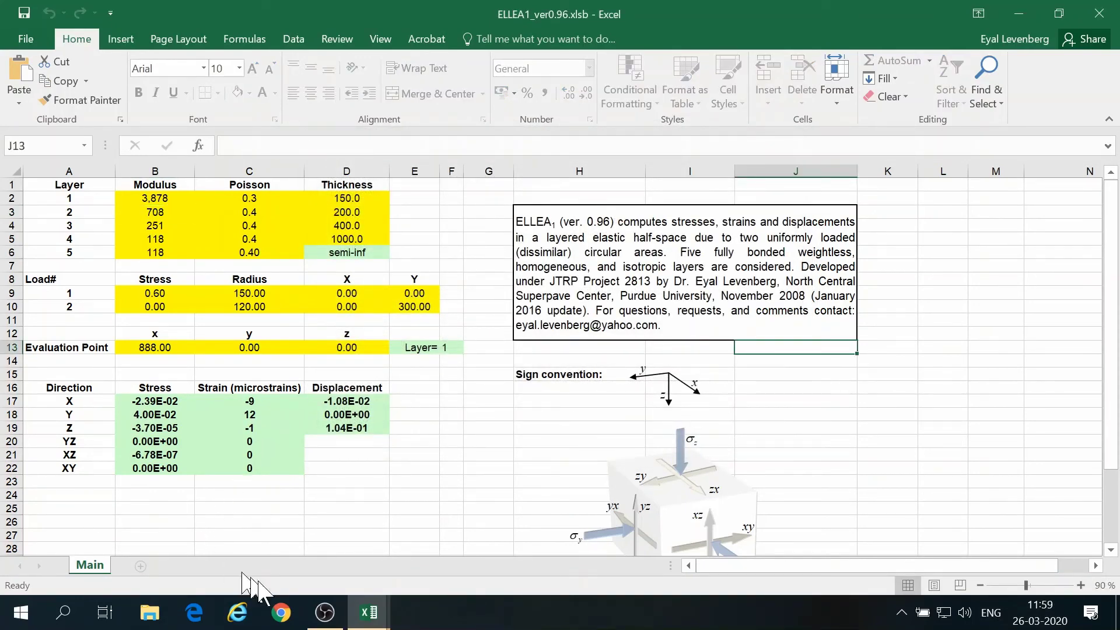
In Book2, show the errors J4:J11 and the Total Err J13 with one decimal place.
mouse_move(369, 609)
click(429, 568)
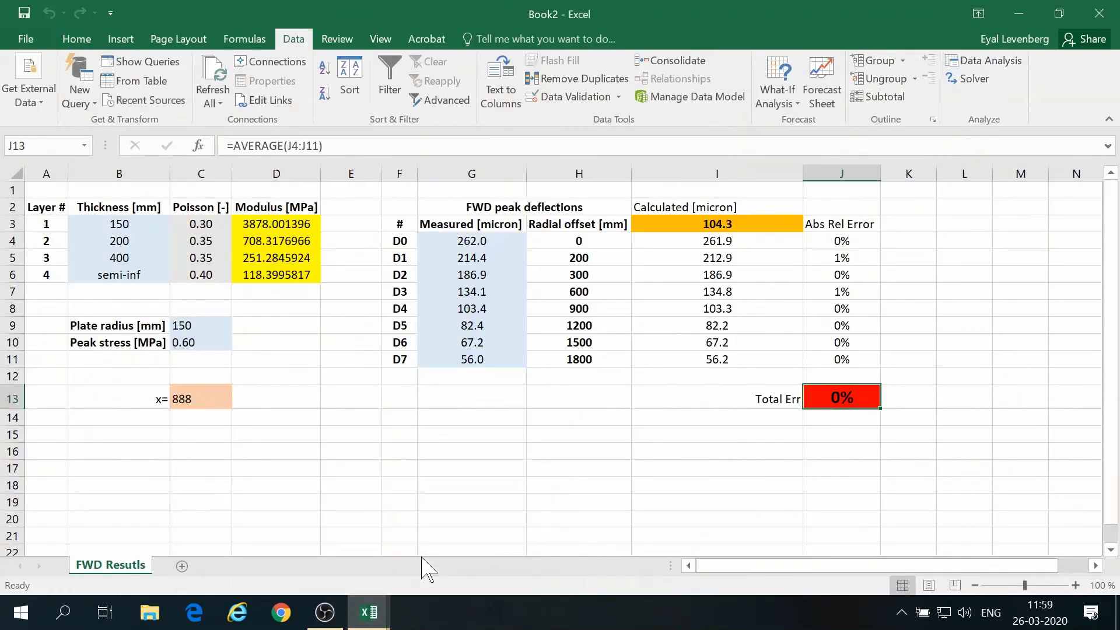
click(605, 437)
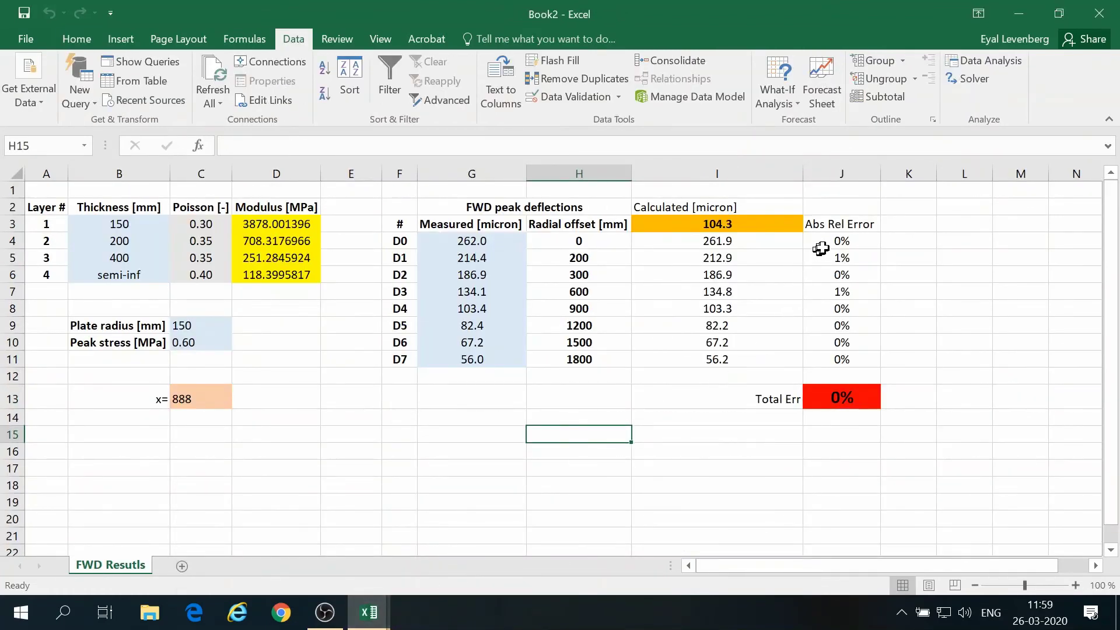
drag(828, 242, 834, 360)
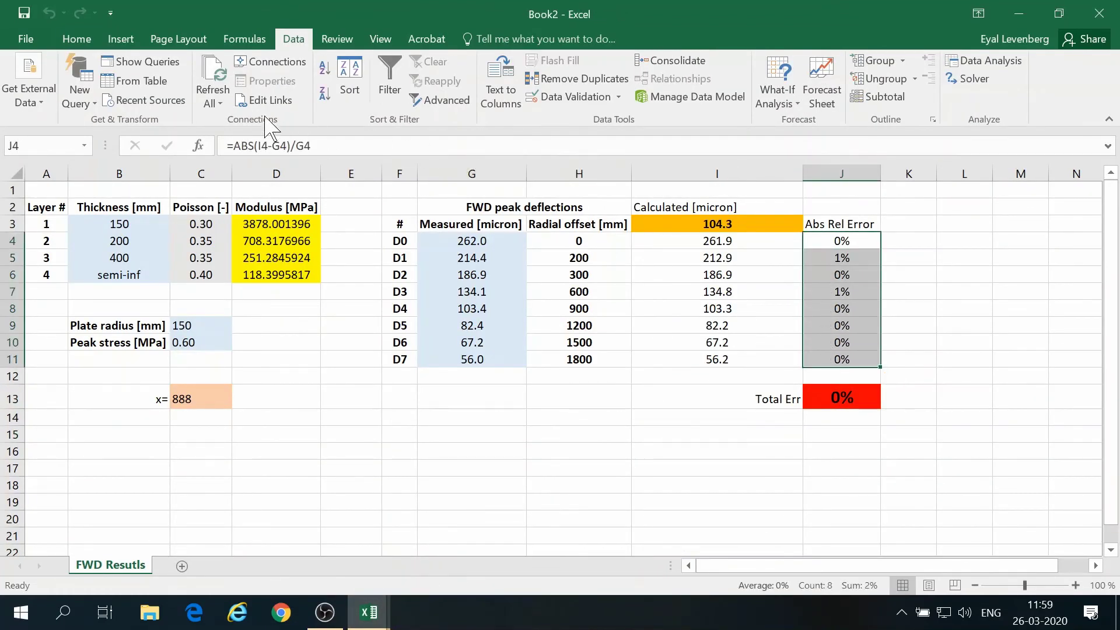
click(76, 39)
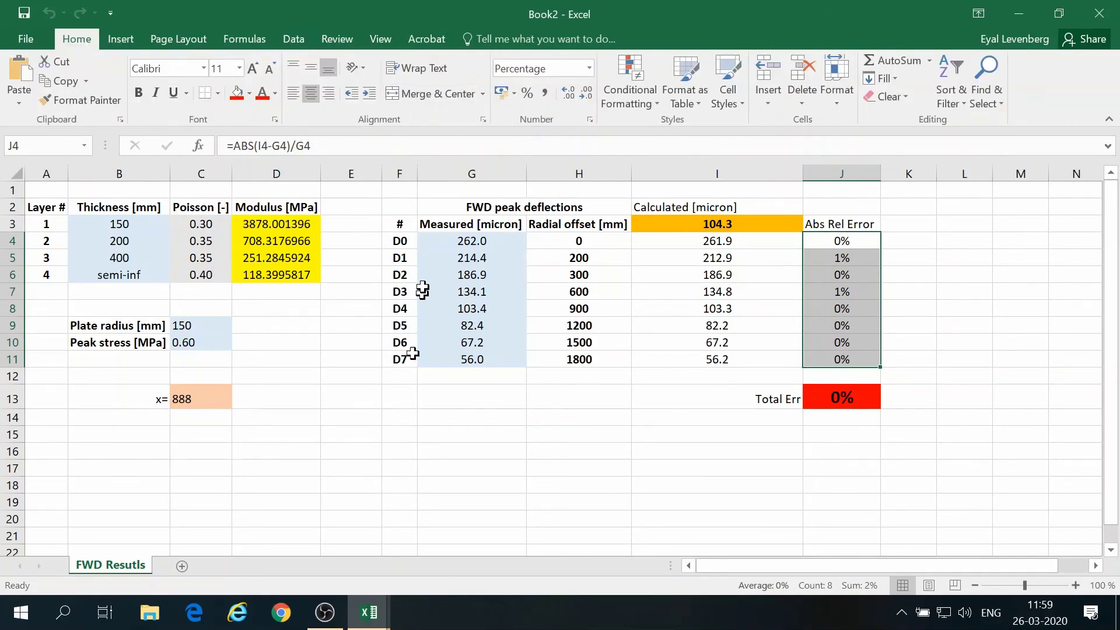
click(568, 94)
click(842, 396)
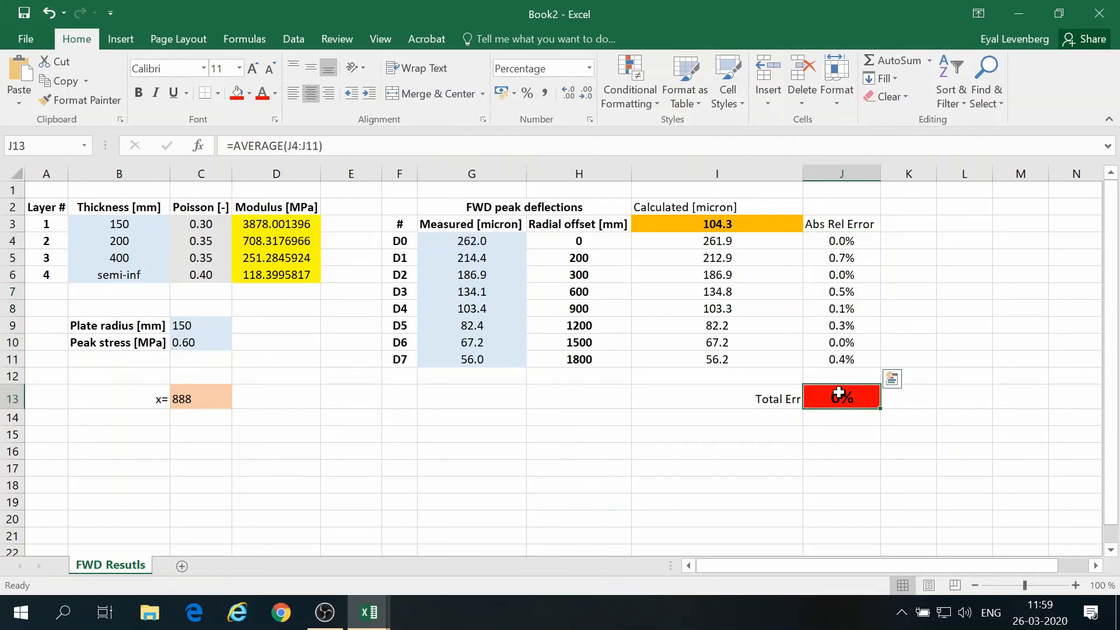
click(568, 94)
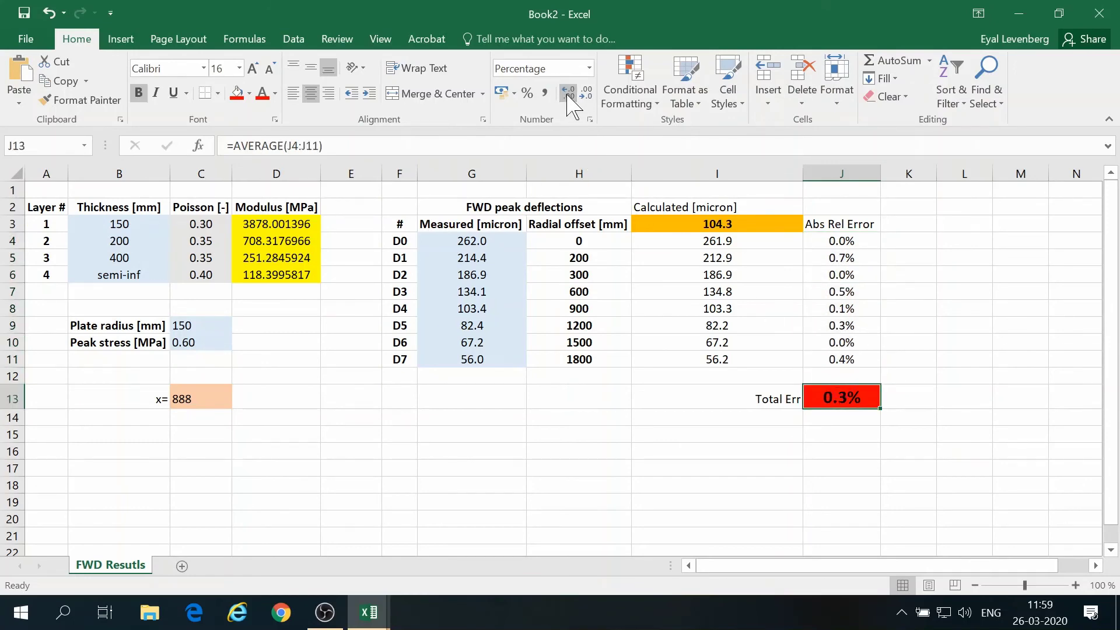
click(714, 499)
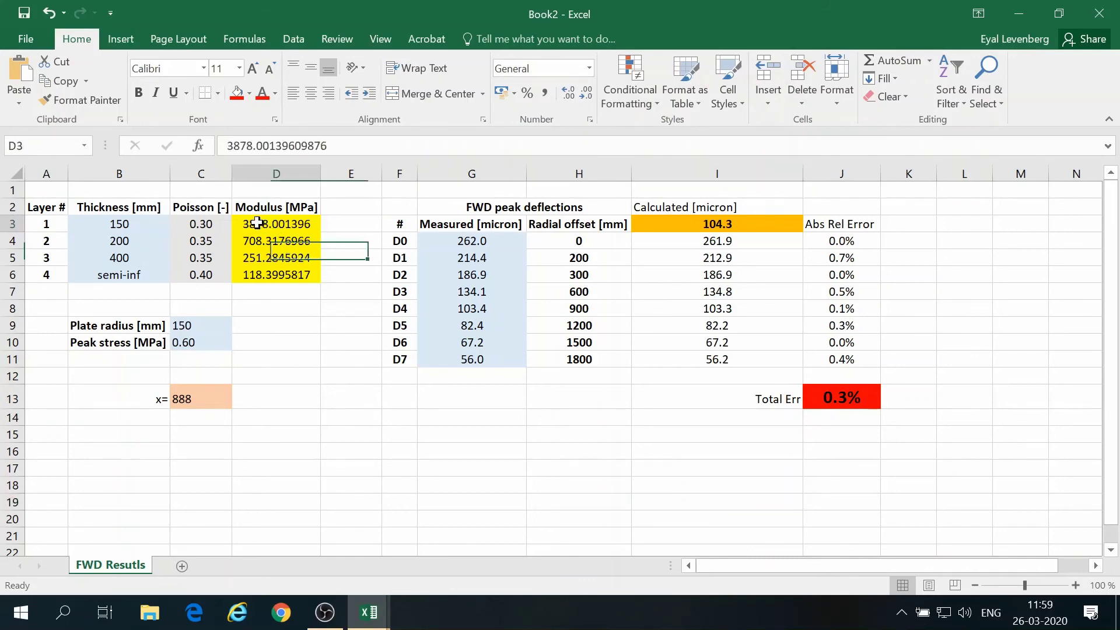
Reduce the moduli D3:D6 to one decimal: 3878.0, 708.3, 251.3 and 118.4.
drag(257, 224, 272, 274)
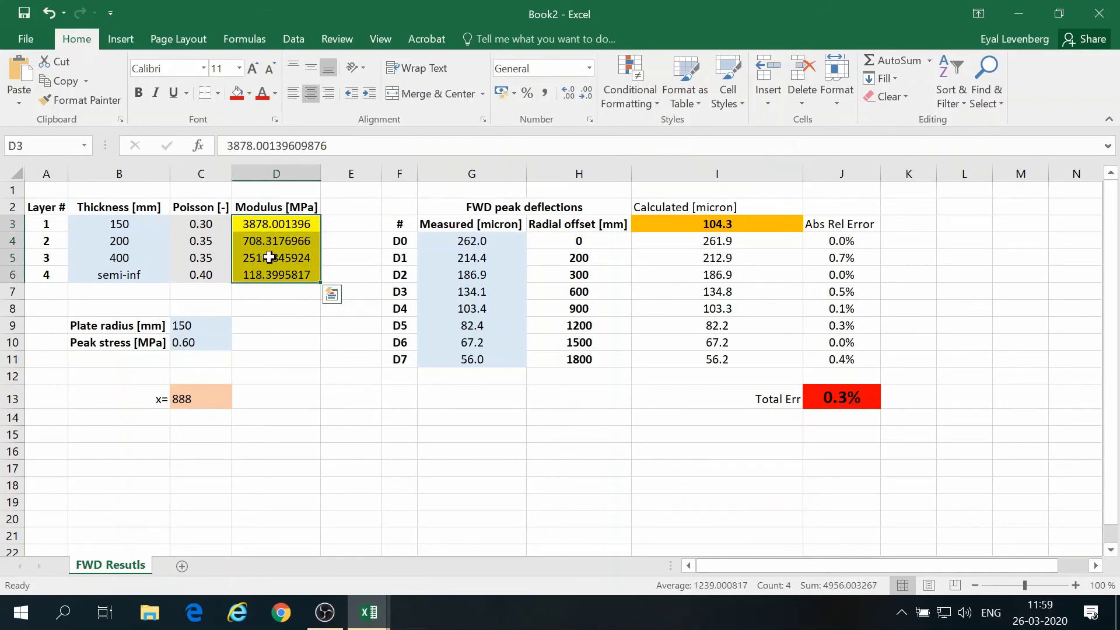
click(585, 93)
click(585, 94)
click(585, 94)
click(584, 94)
click(585, 93)
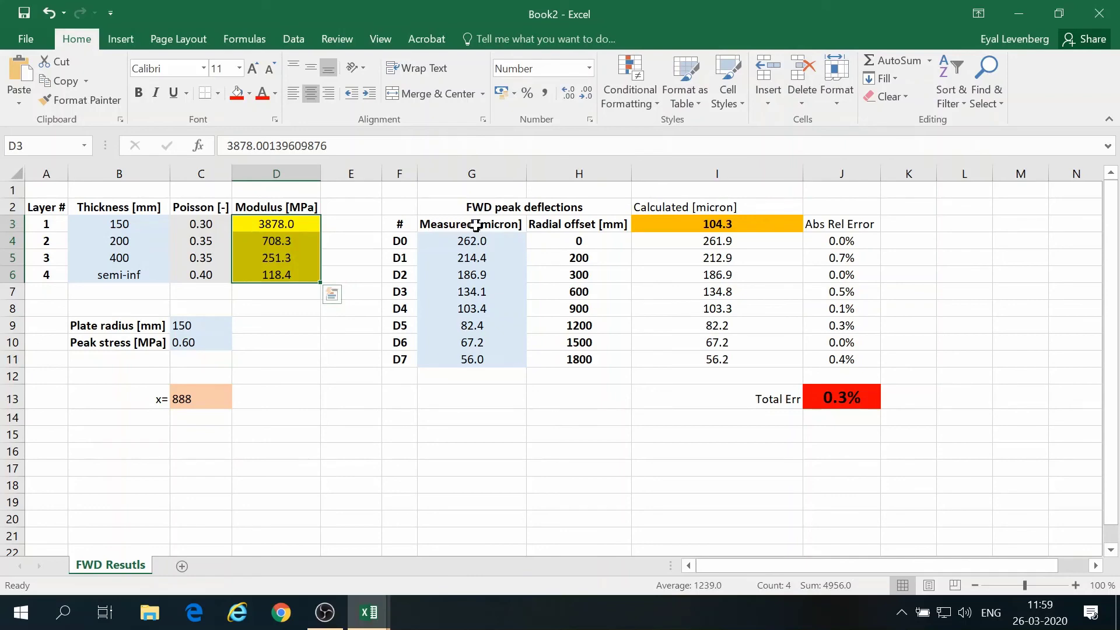
drag(476, 224, 488, 357)
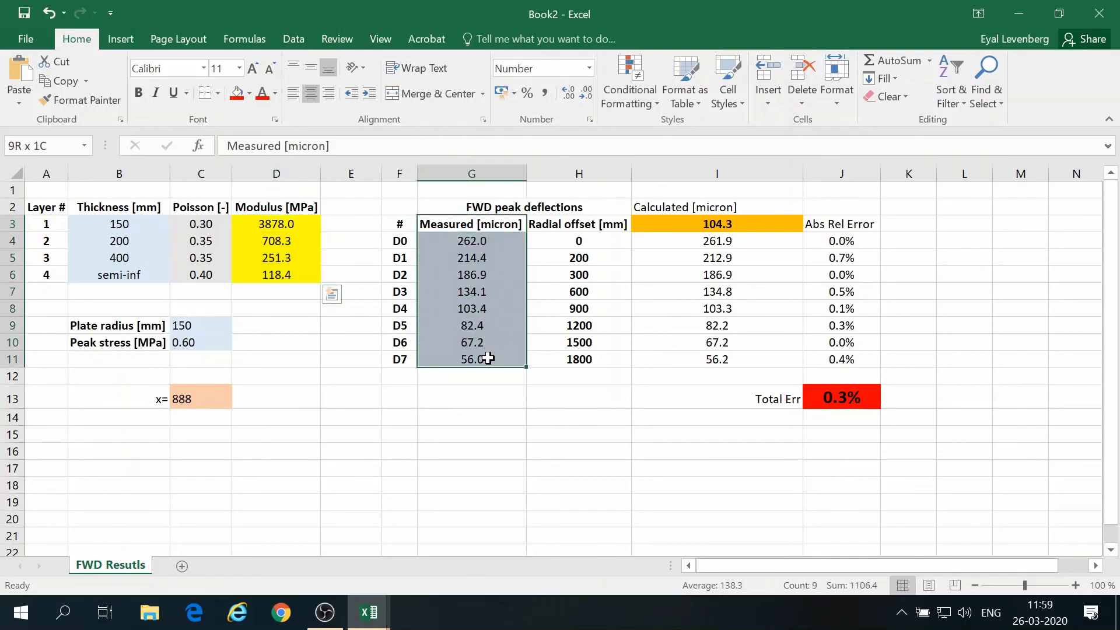
click(416, 413)
Insert an empty scatter chart.
click(169, 38)
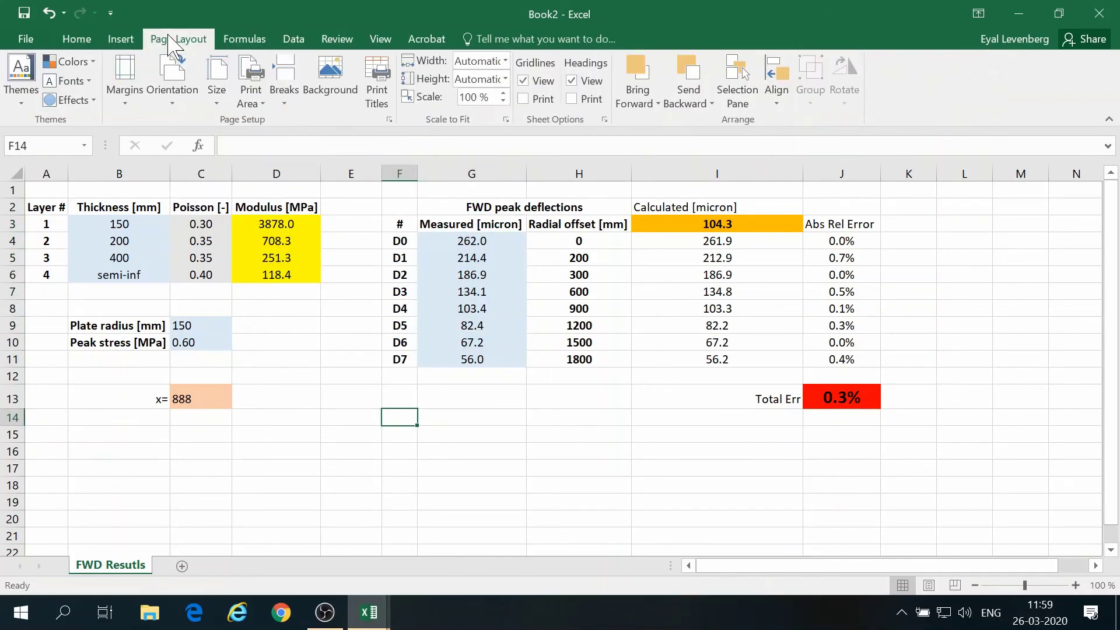
click(244, 38)
click(175, 42)
click(121, 38)
click(491, 96)
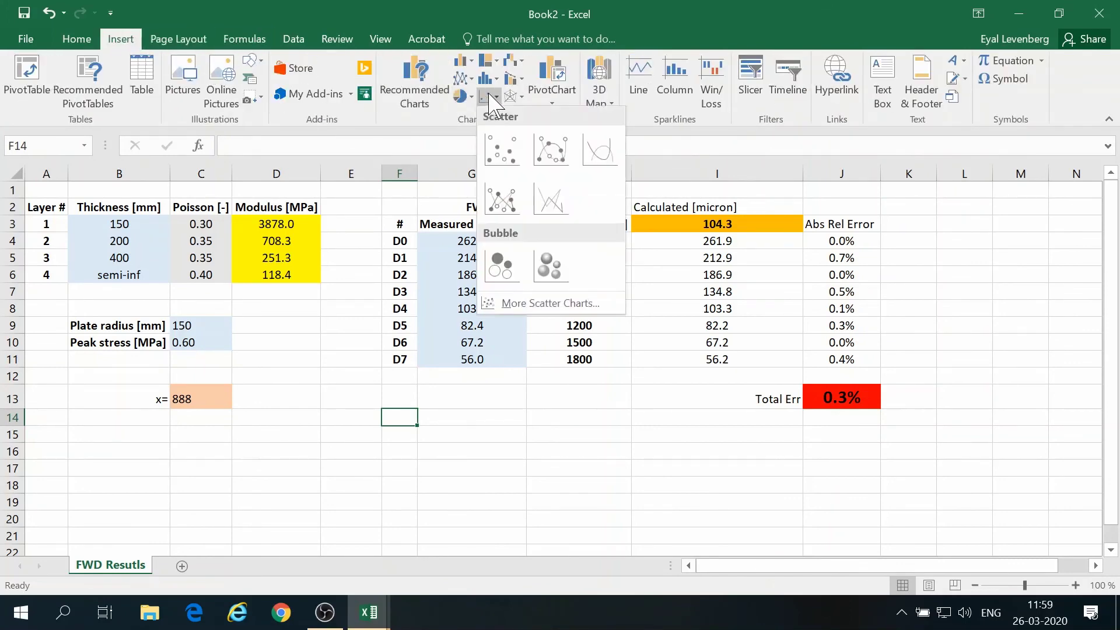
click(502, 157)
Add a 'Measured [micron]' series with X values H4:H11 and Y values G4:G11.
right_click(569, 291)
click(607, 405)
click(64, 327)
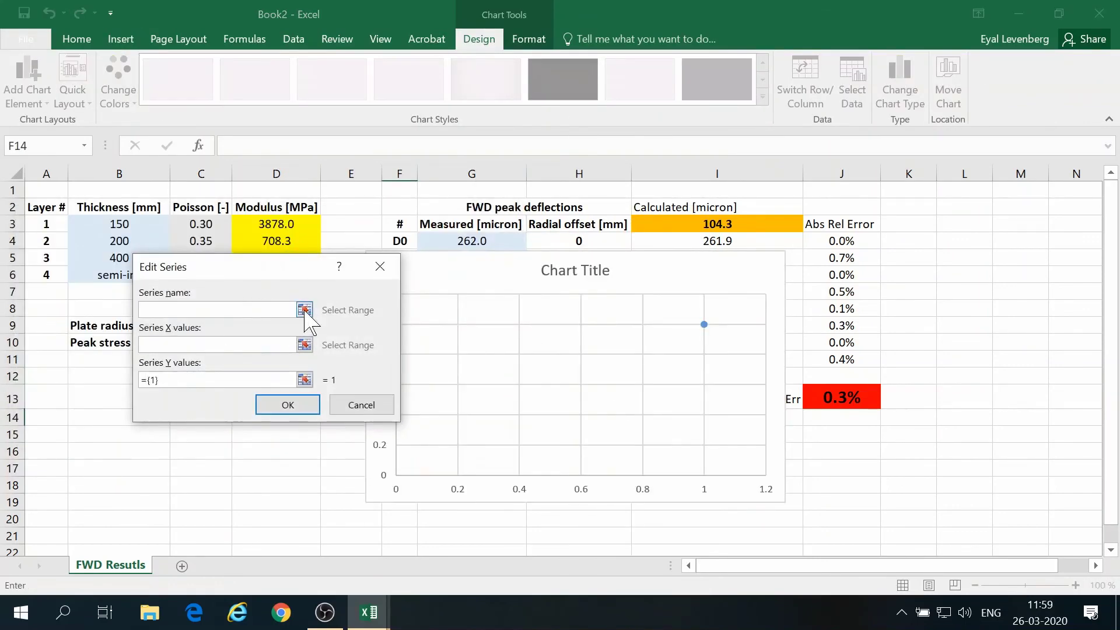
click(304, 309)
click(472, 225)
click(388, 293)
click(304, 344)
drag(579, 241, 578, 360)
click(526, 294)
click(304, 380)
drag(472, 241, 473, 359)
click(526, 295)
click(953, 405)
click(407, 453)
Reverse the deflection axis values and move the chart below the tables.
right_click(386, 388)
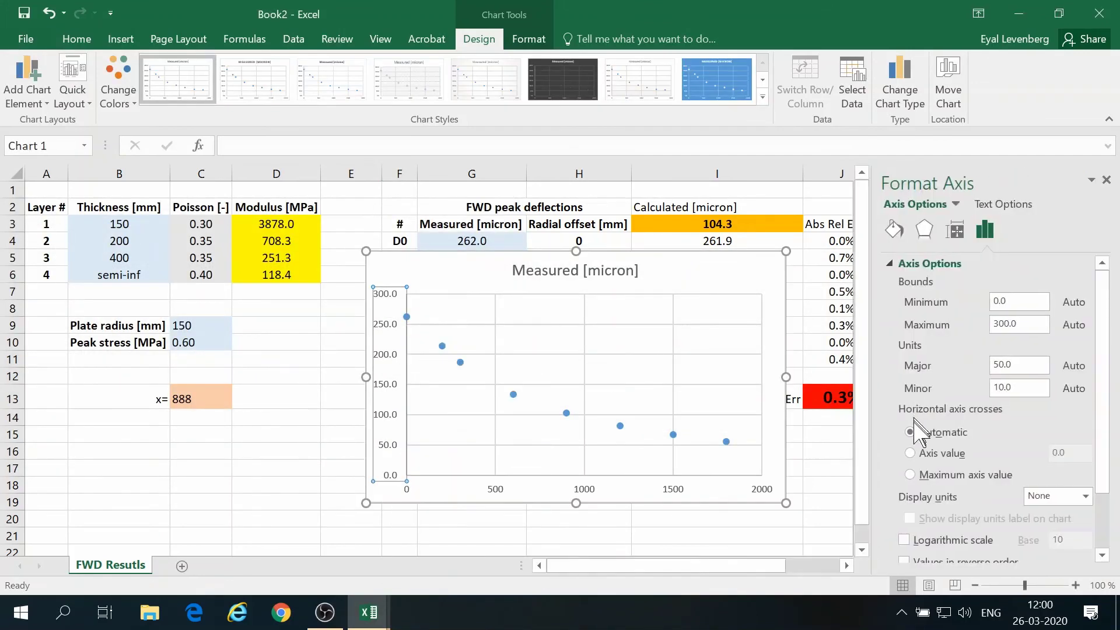
scroll(914, 434, down, 3)
click(905, 490)
click(1106, 180)
drag(397, 271, 35, 395)
scroll(401, 474, down, 2)
Add a 'Calculated [micron]' series (X H4:H11, Y column I) and place the chart at row 13.
right_click(655, 336)
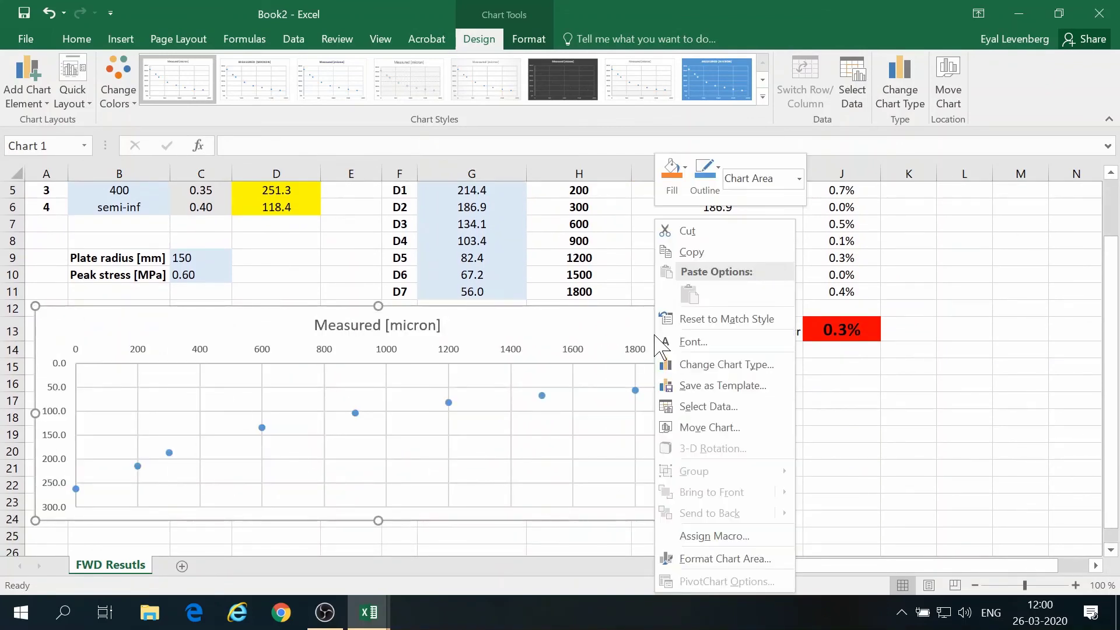
click(708, 407)
click(51, 328)
click(386, 294)
scroll(700, 327, up, 2)
click(717, 208)
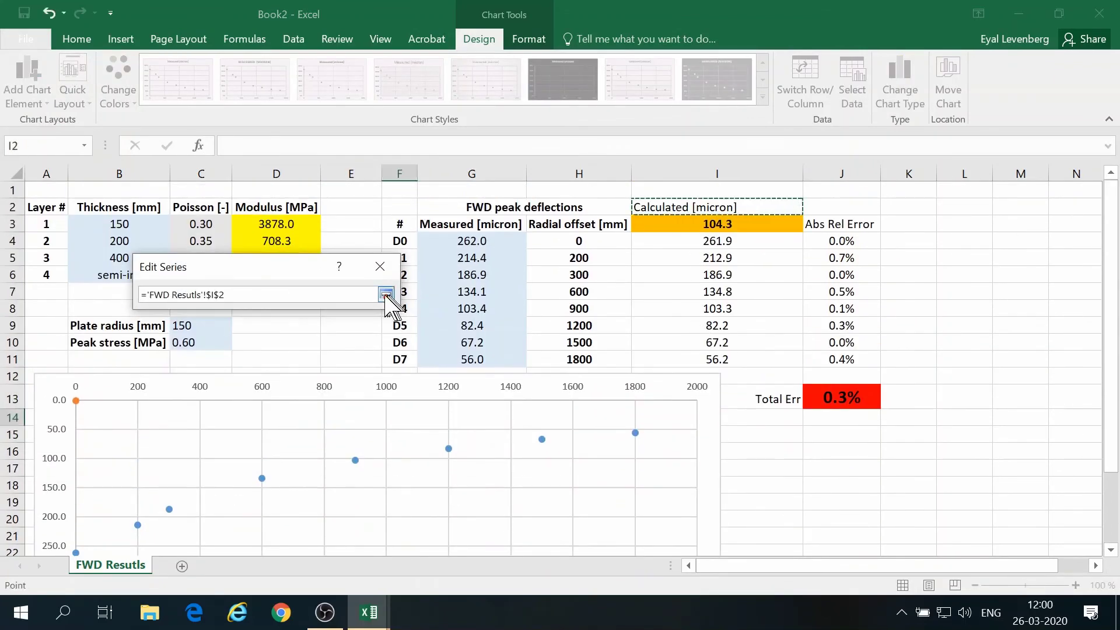
click(387, 294)
click(305, 308)
drag(578, 241, 576, 358)
click(525, 293)
click(308, 378)
drag(718, 241, 717, 360)
click(949, 403)
click(408, 453)
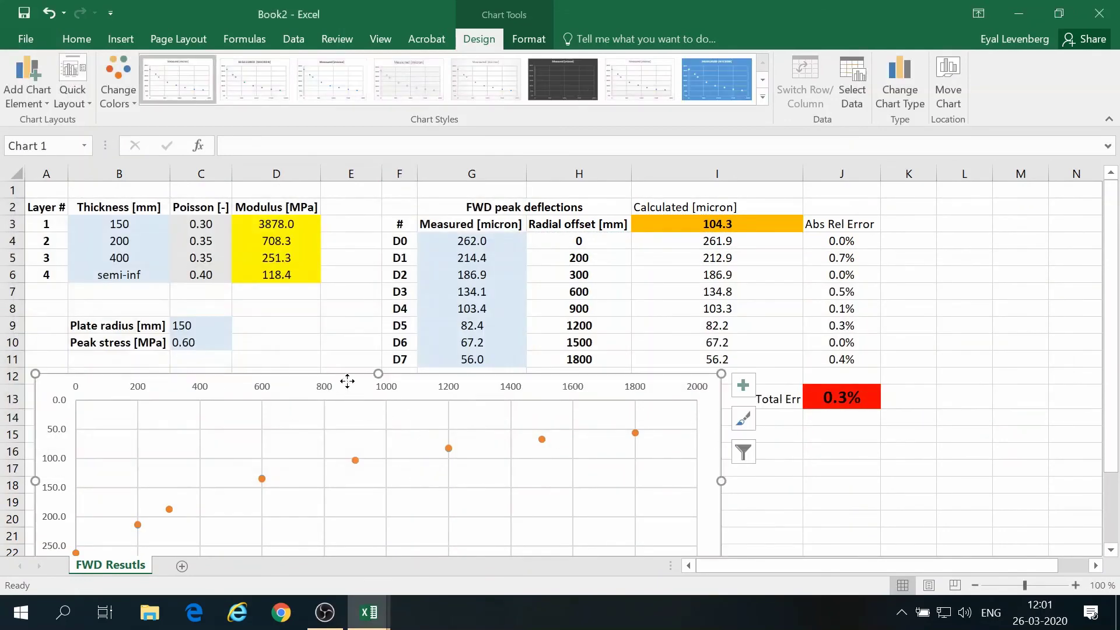
drag(348, 382, 378, 386)
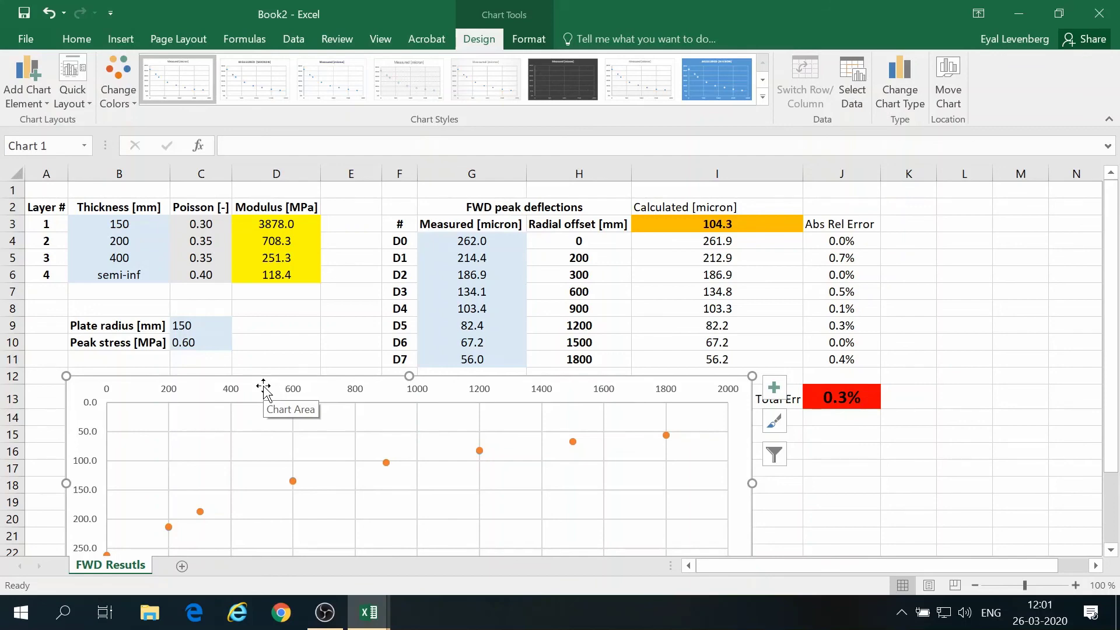
Nudge the chart left, then review moduli D3:D6 and measured deflections in column G.
mouse_move(264, 389)
mouse_down()
mouse_move(250, 410)
mouse_move(237, 390)
mouse_up()
drag(266, 223, 273, 274)
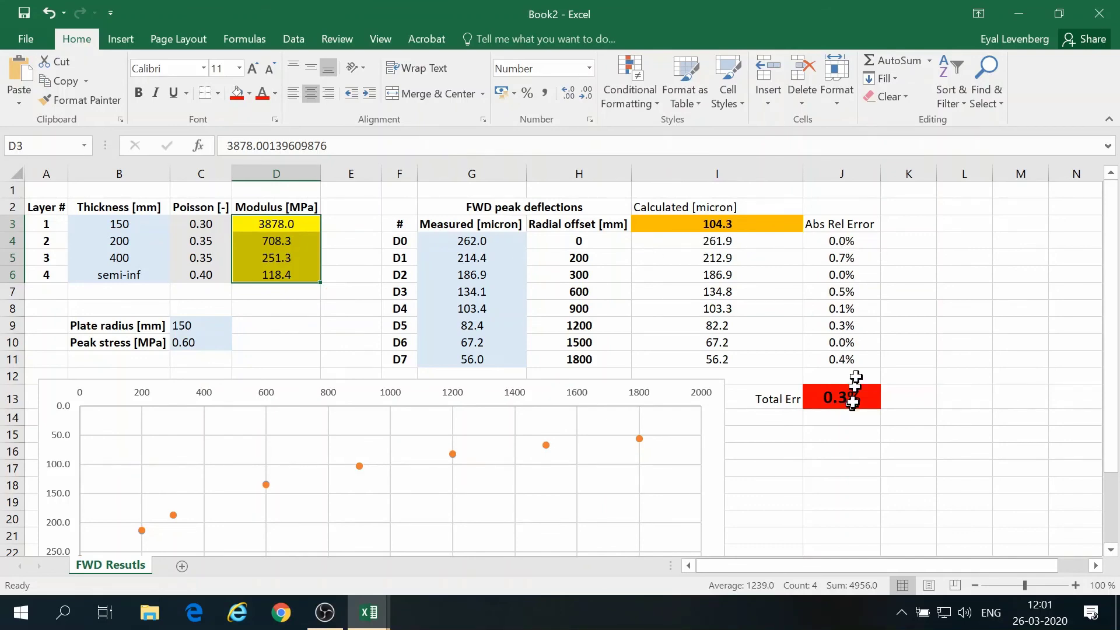
drag(505, 242, 512, 344)
click(263, 238)
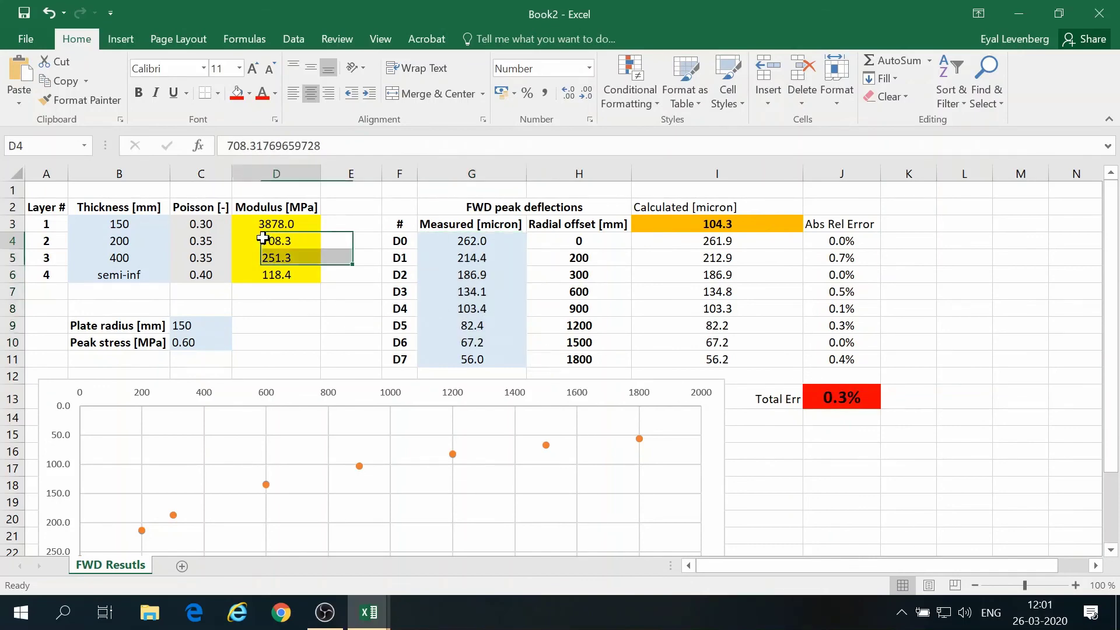
drag(257, 224, 252, 273)
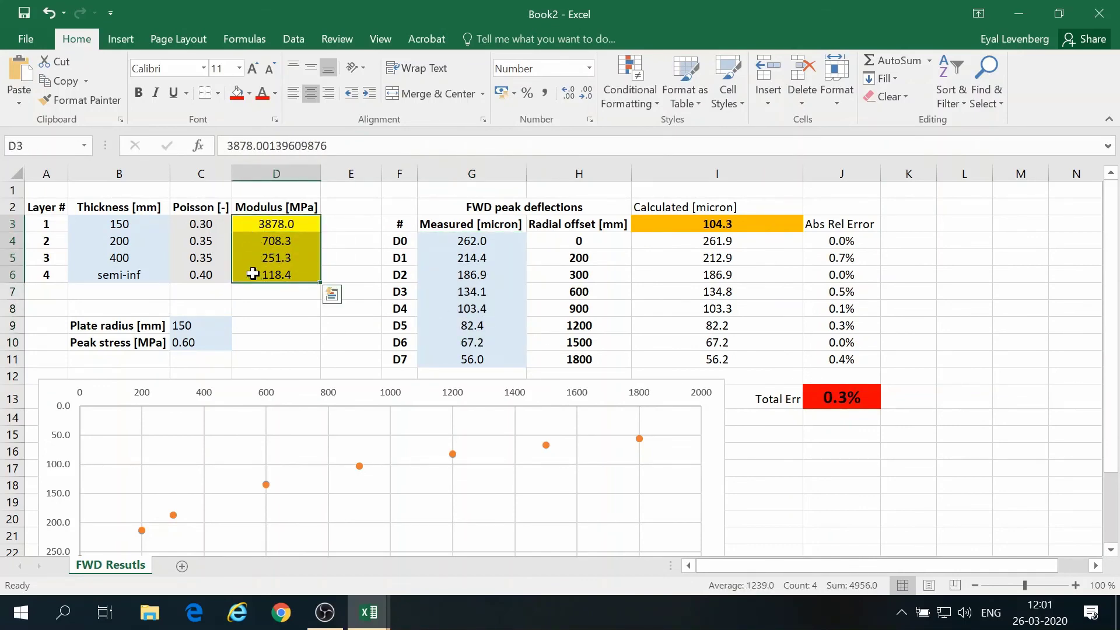